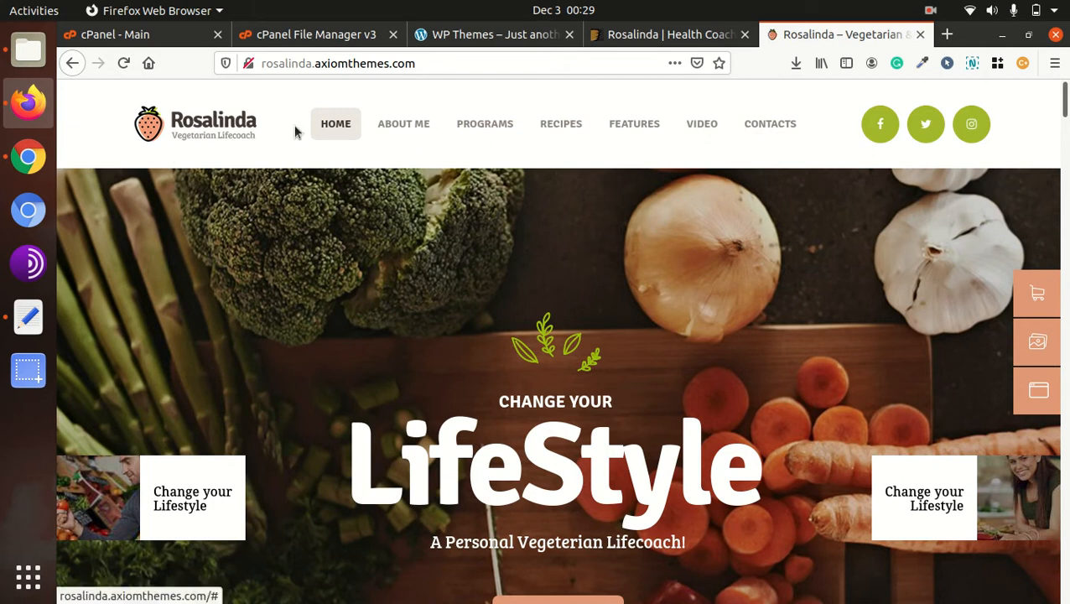
- Switch to the ThemeForest listing of the Rosalinda theme and examine its title and the "Health Coach" wording
click(639, 38)
scroll(506, 384, up, 5)
drag(162, 287, 899, 295)
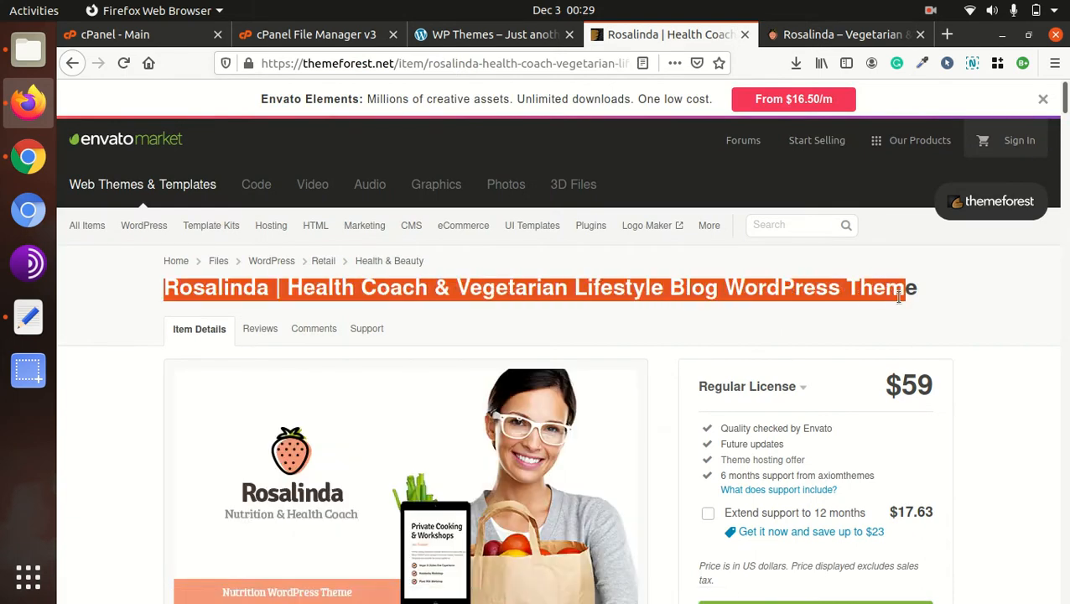
click(815, 318)
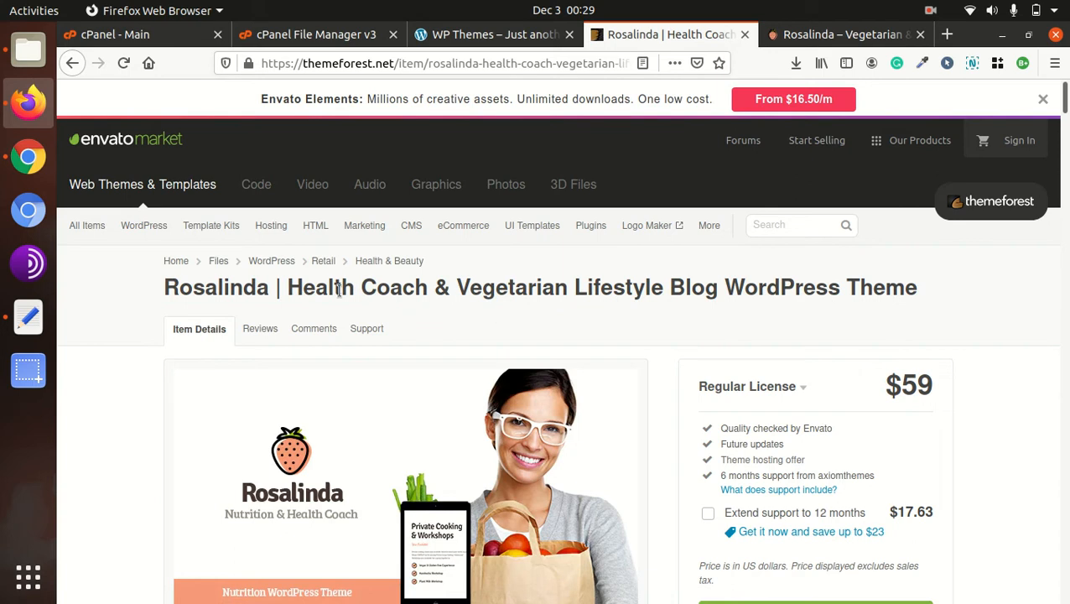
drag(289, 287, 407, 293)
click(403, 308)
drag(291, 287, 469, 289)
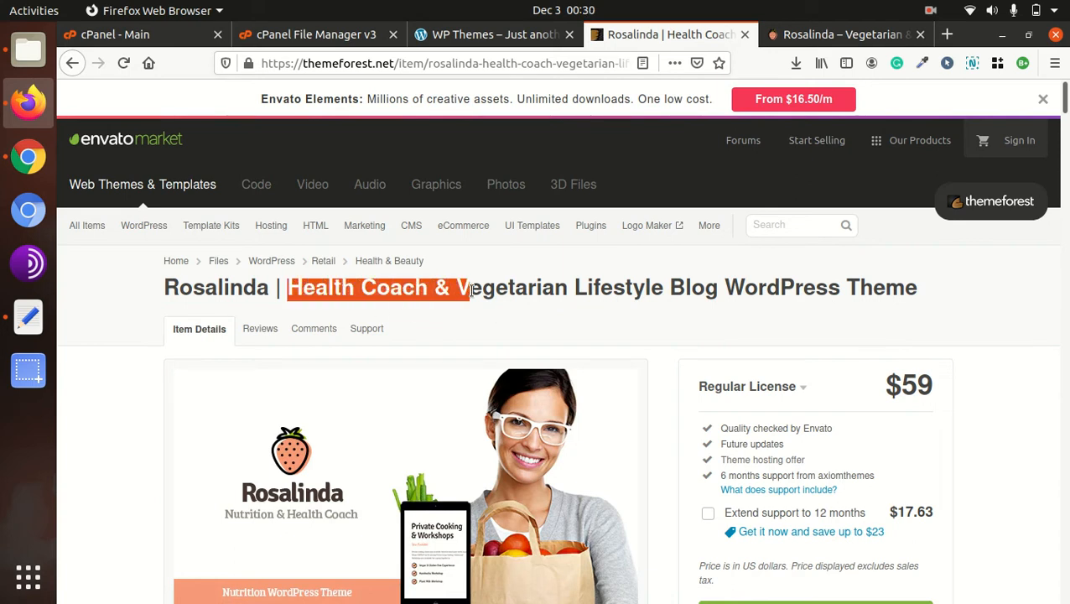
click(657, 299)
- Check the Rosalinda theme's creation date and last update date in the listing's item details
scroll(657, 302, down, 2)
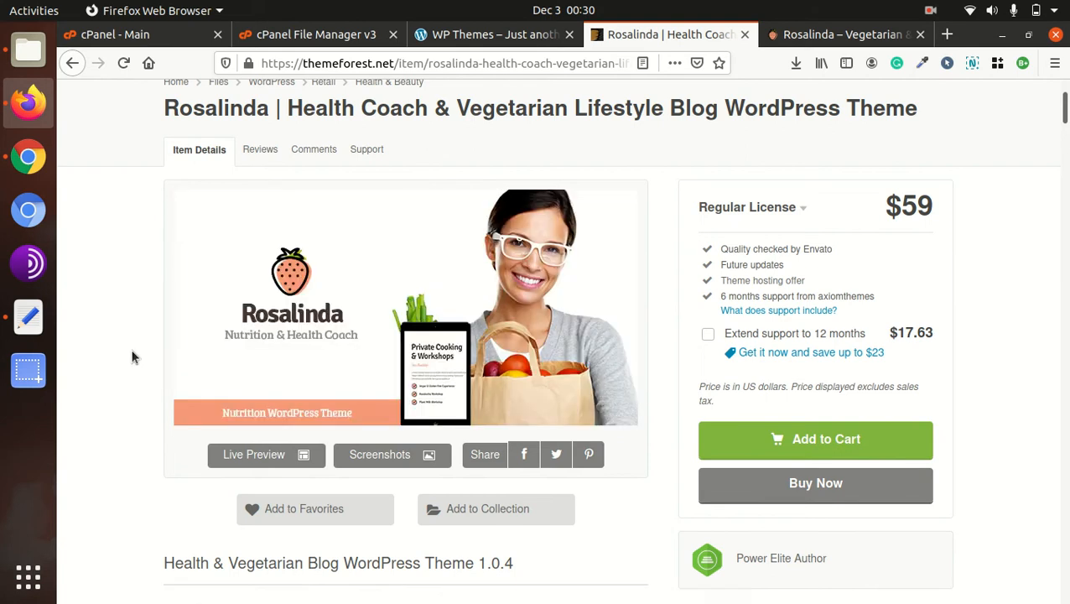
scroll(131, 356, down, 6)
scroll(442, 367, down, 3)
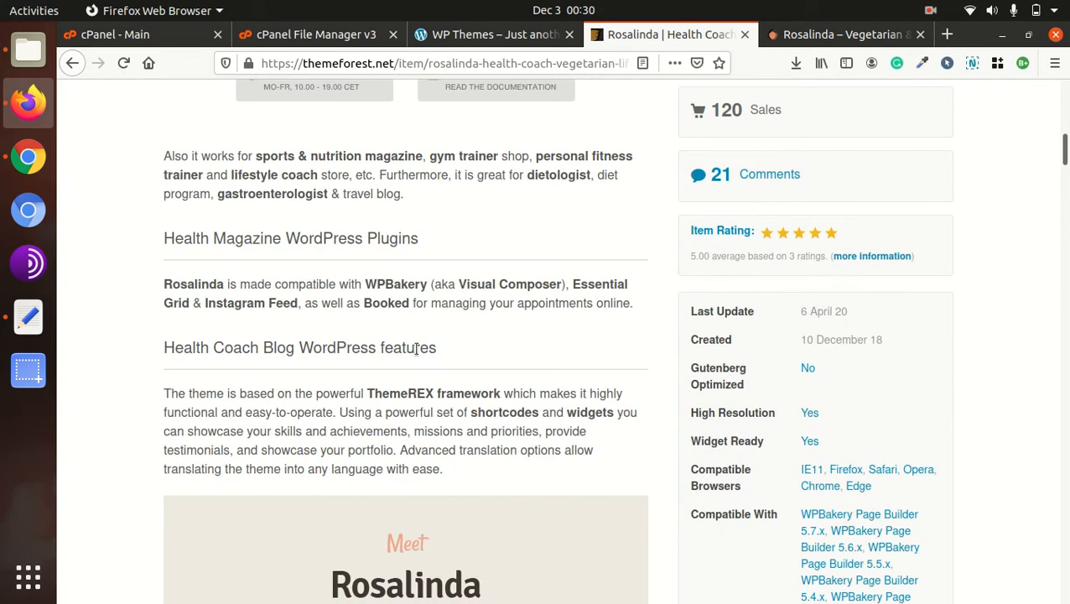
drag(903, 340, 816, 341)
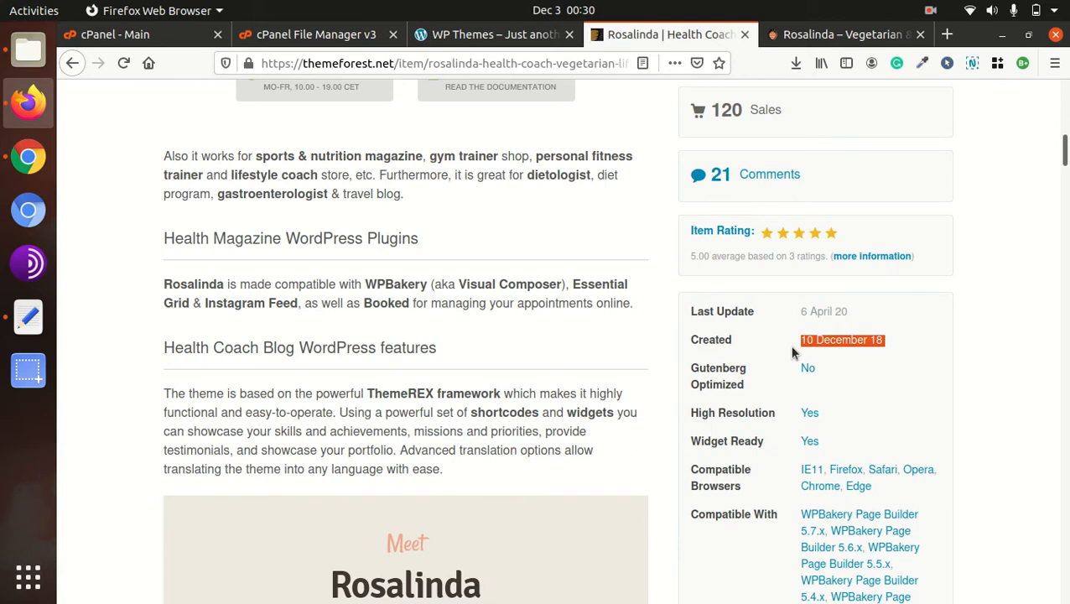
click(858, 356)
drag(852, 312, 807, 313)
click(763, 356)
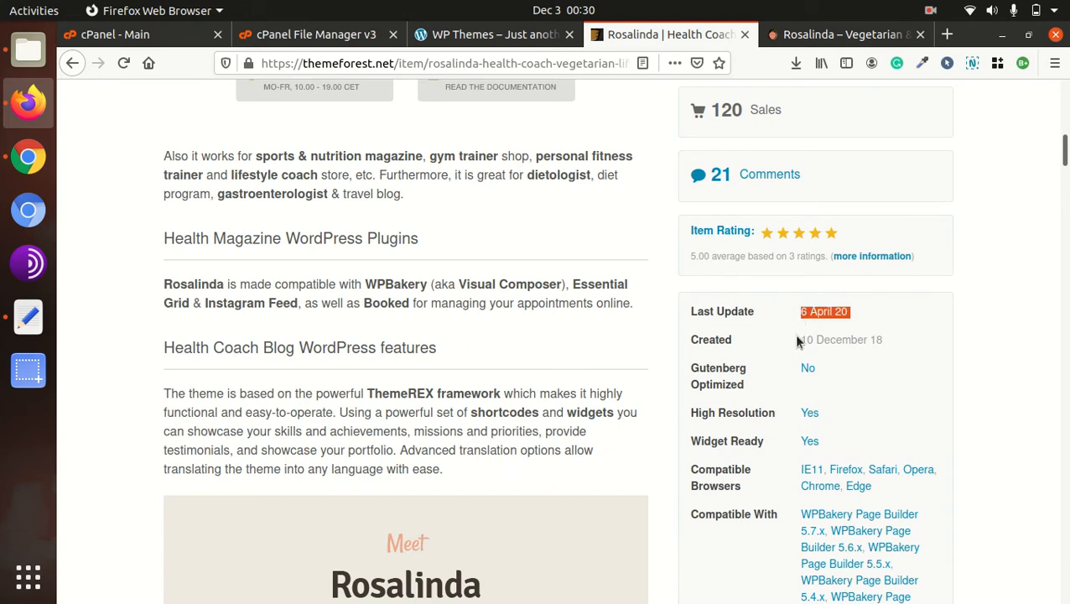
- Review the listing's description, WP Requirements Badge and the author's Power Elite status, ending at the theme's title
scroll(695, 358, up, 3)
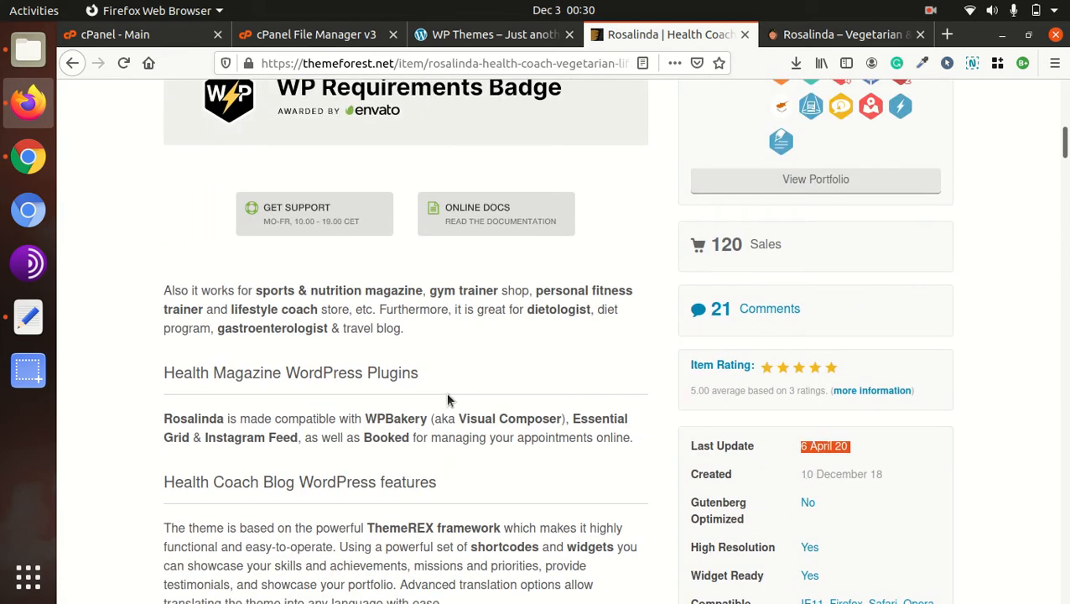
scroll(447, 400, up, 4)
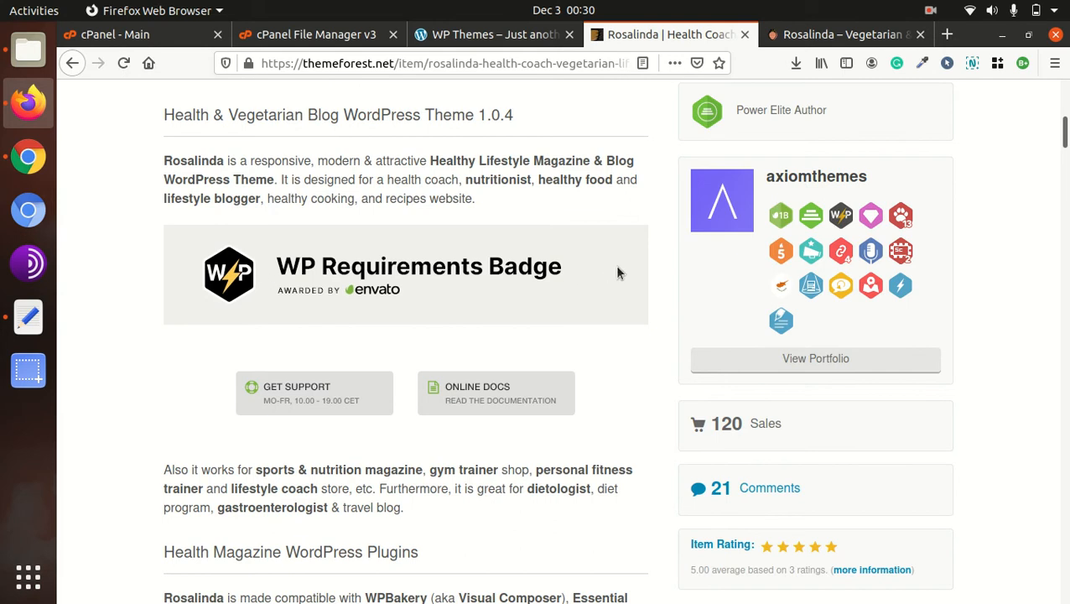
scroll(552, 355, down, 3)
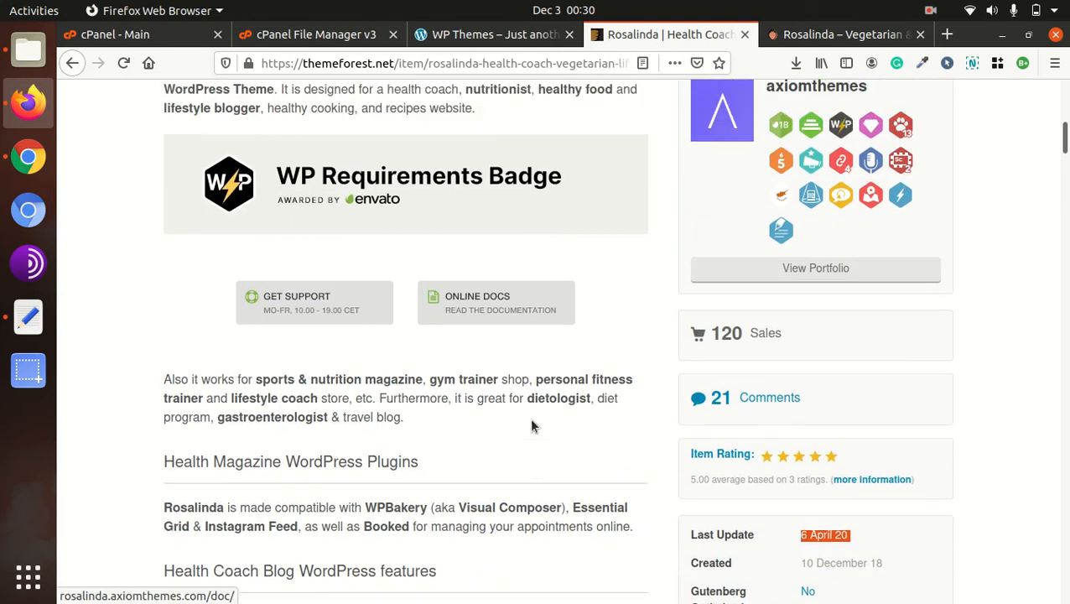
scroll(530, 425, up, 6)
drag(883, 310, 739, 294)
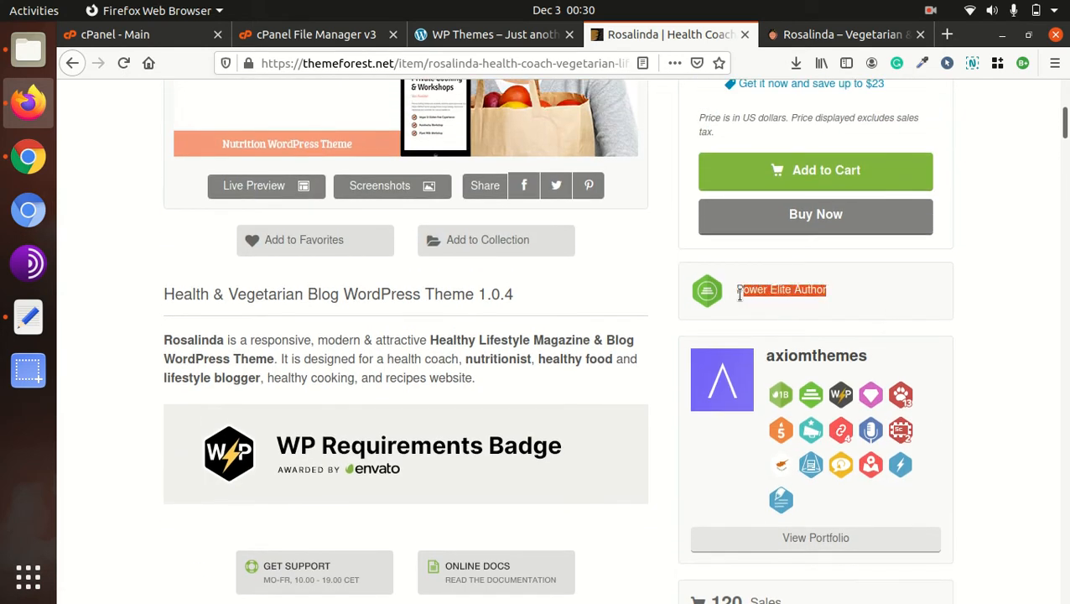
scroll(880, 312, up, 3)
scroll(607, 327, up, 3)
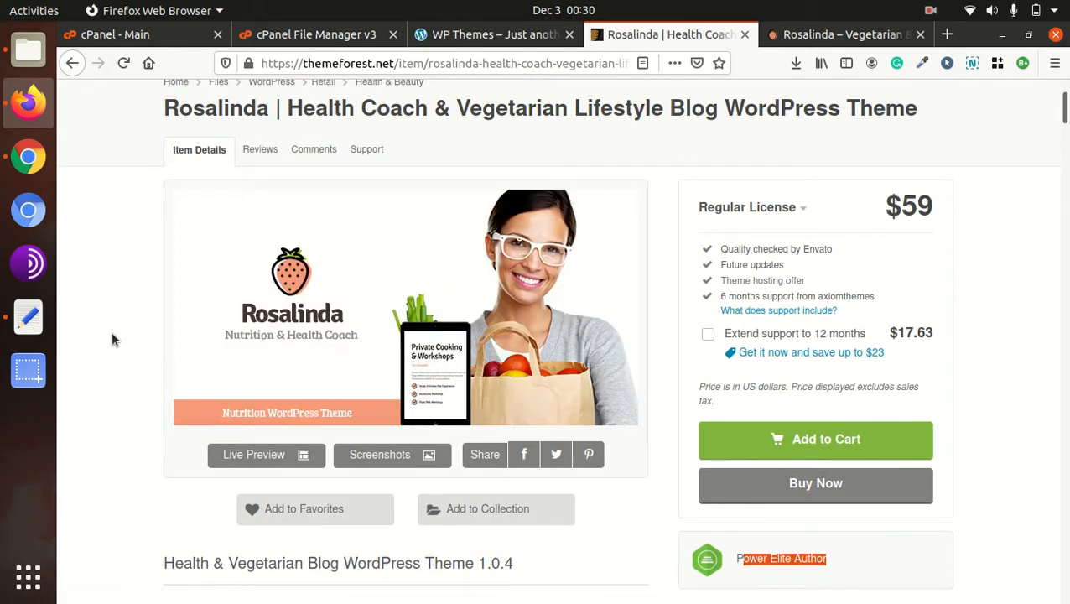
scroll(113, 335, up, 2)
scroll(129, 342, up, 2)
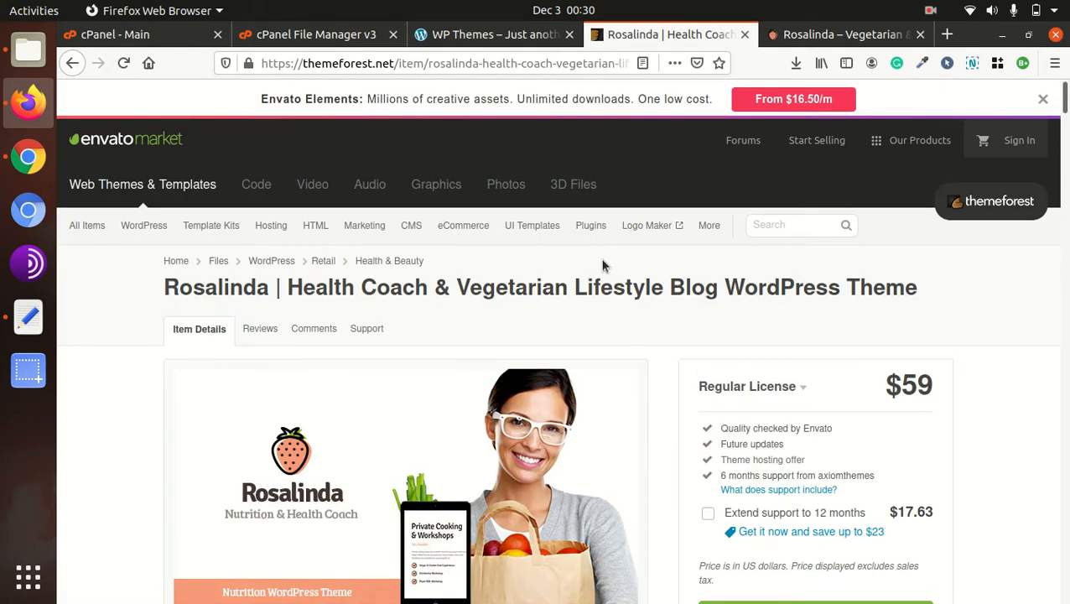
- Open the About Me page of the Rosalinda demo site and look over its beginning
key(ctrl+Tab)
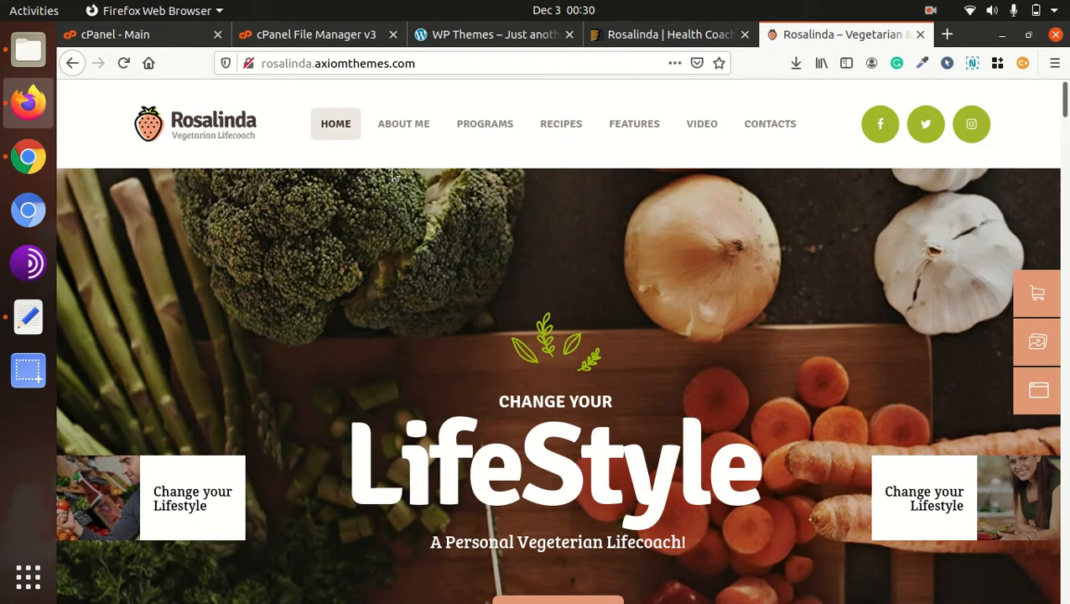
click(399, 131)
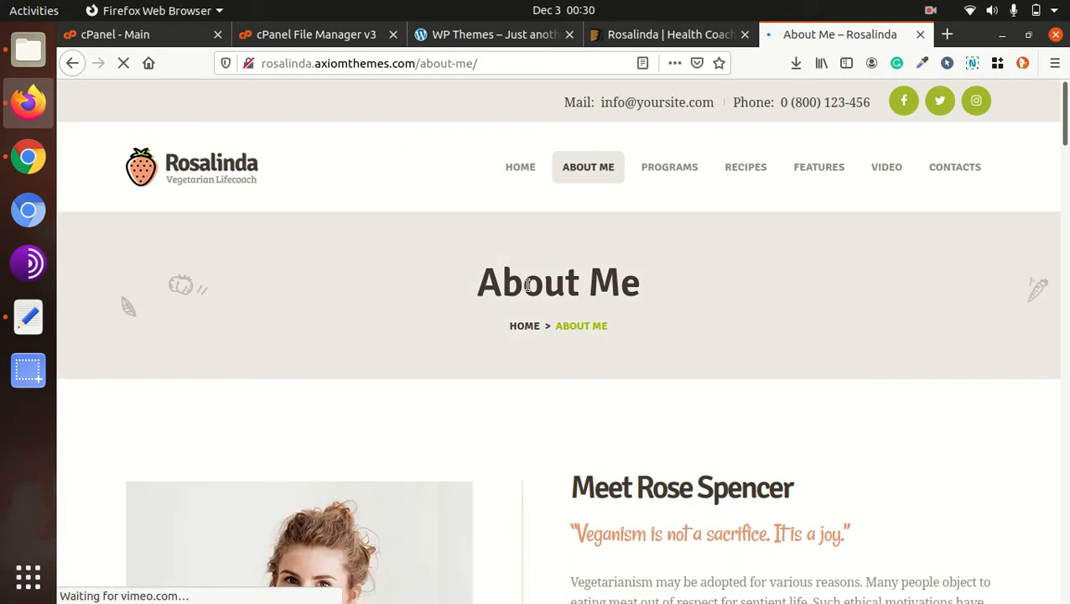
scroll(534, 289, down, 3)
scroll(518, 285, up, 3)
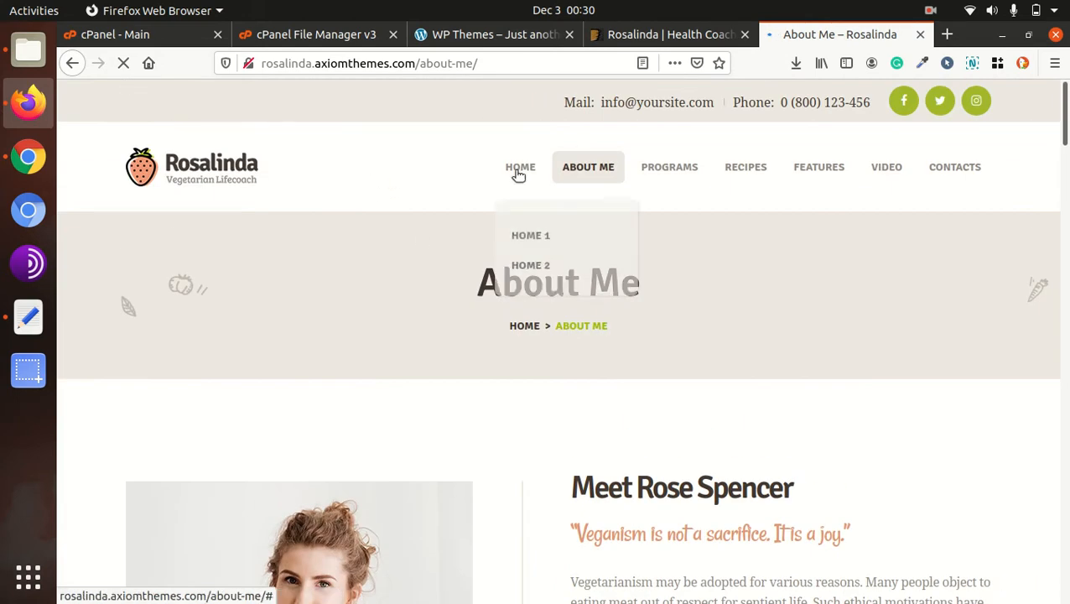
- Open the Home 1 demo layout and look through its sections down to the footer links
click(518, 169)
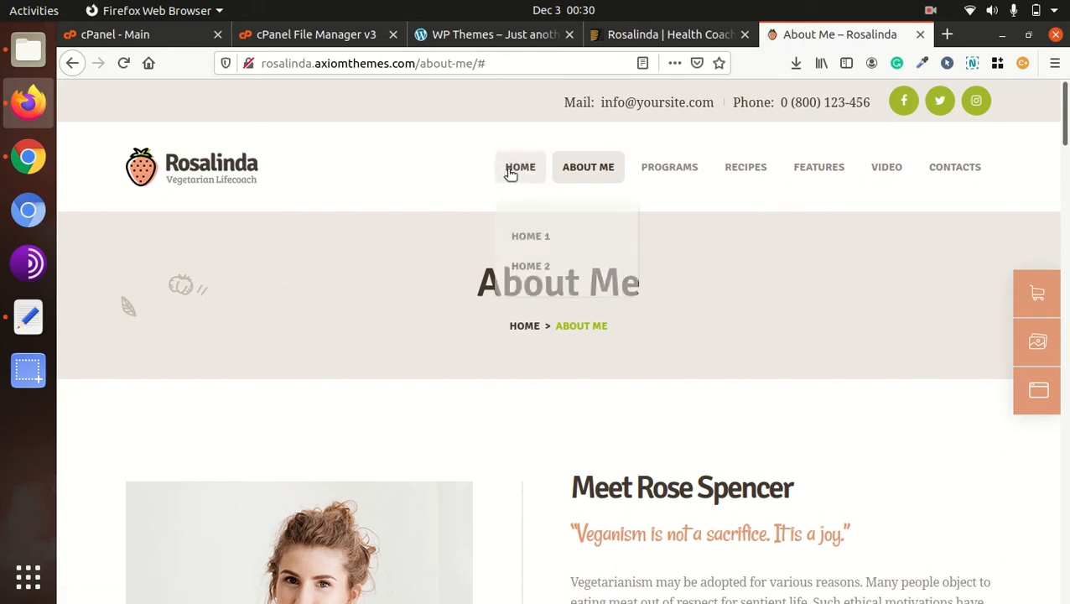
click(530, 233)
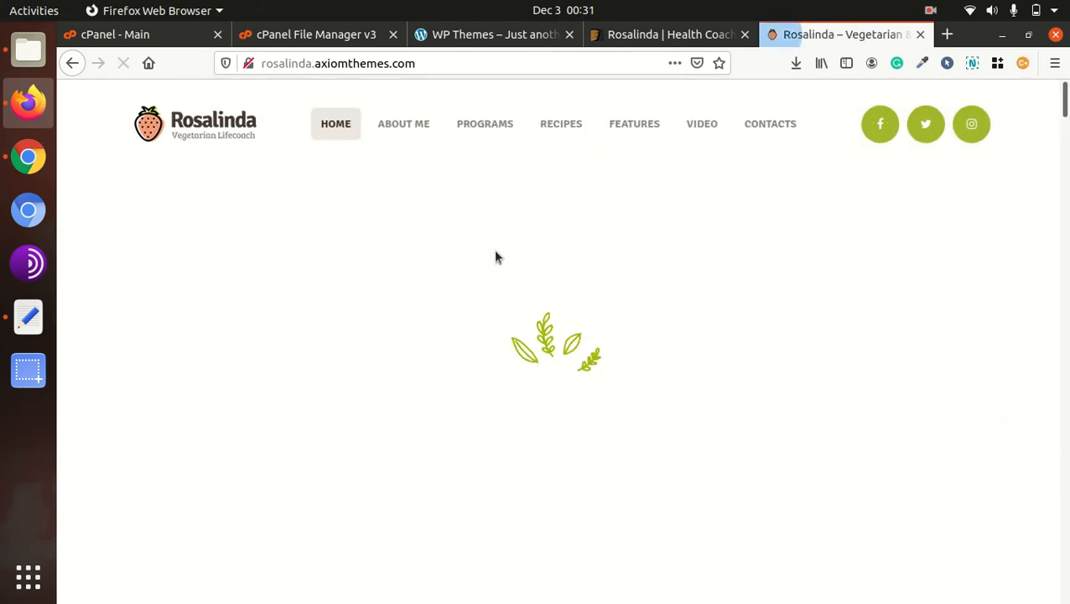
scroll(500, 301, down, 5)
scroll(499, 301, down, 10)
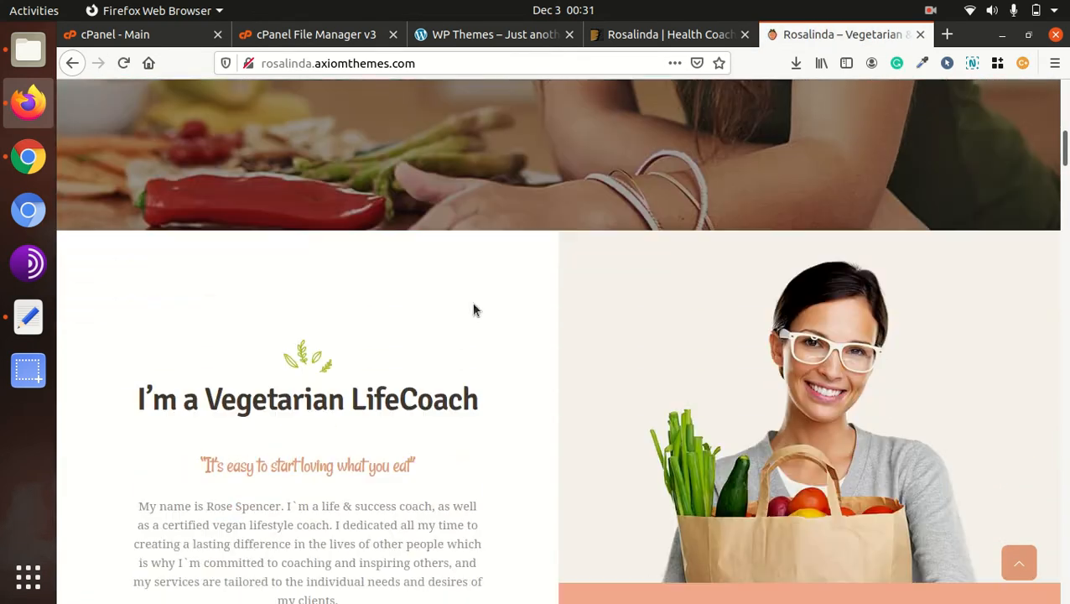
scroll(360, 318, down, 12)
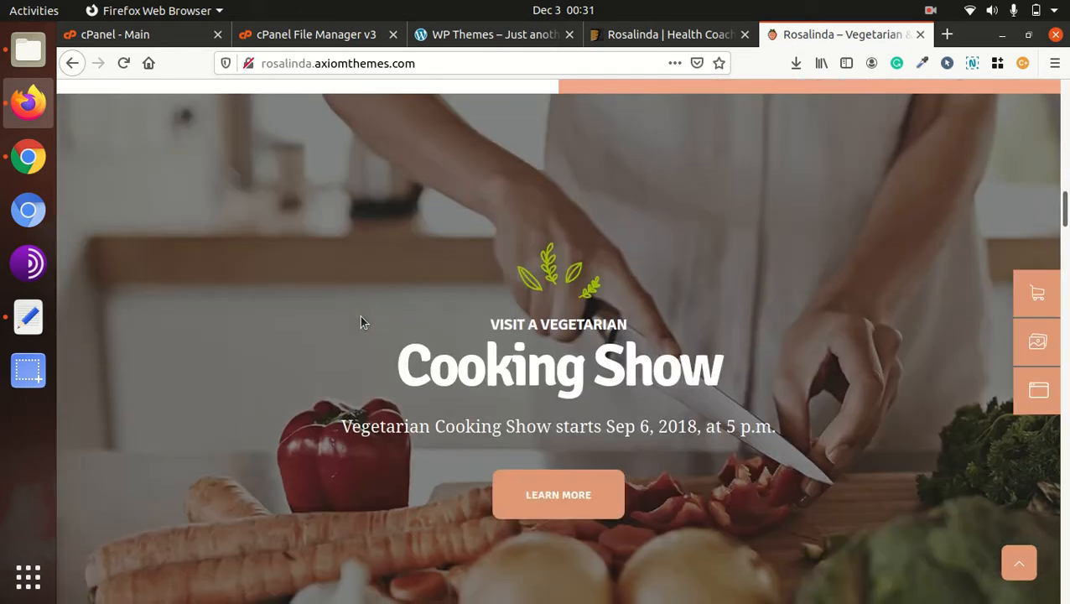
scroll(360, 319, down, 12)
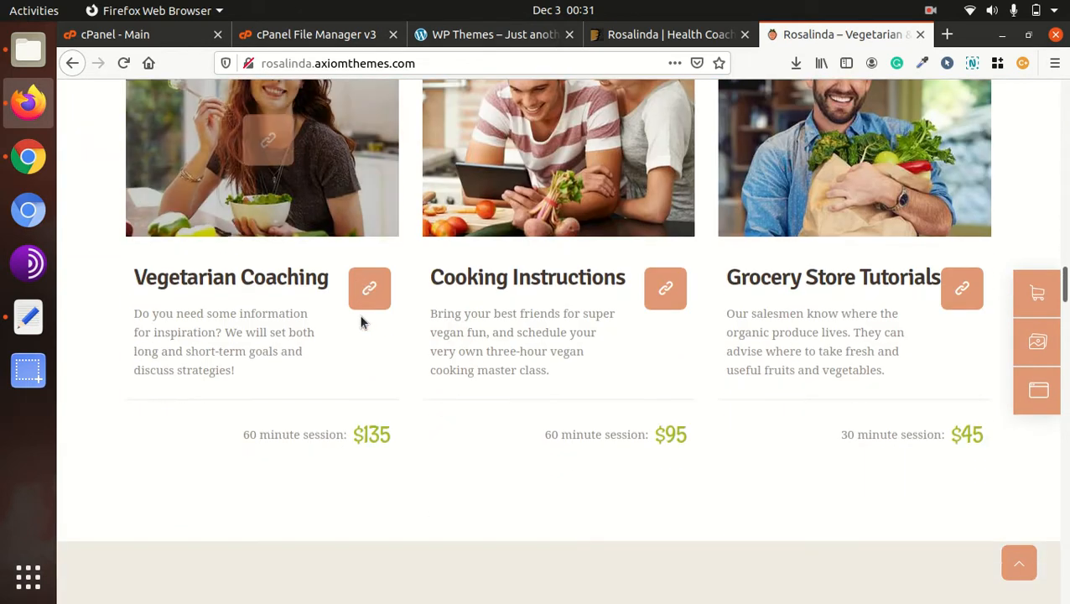
scroll(360, 323, down, 12)
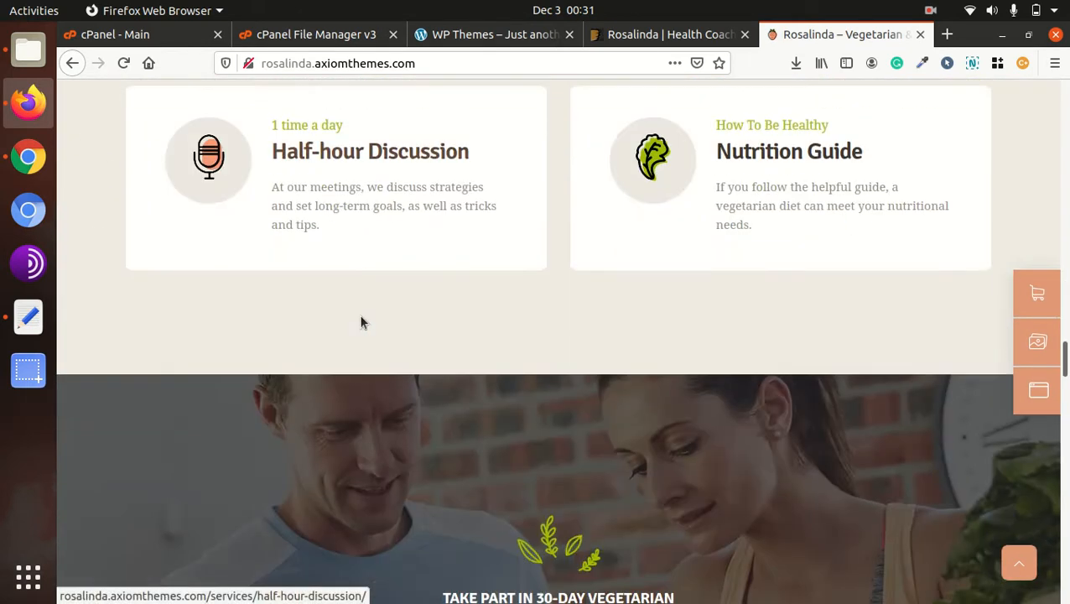
scroll(360, 323, down, 14)
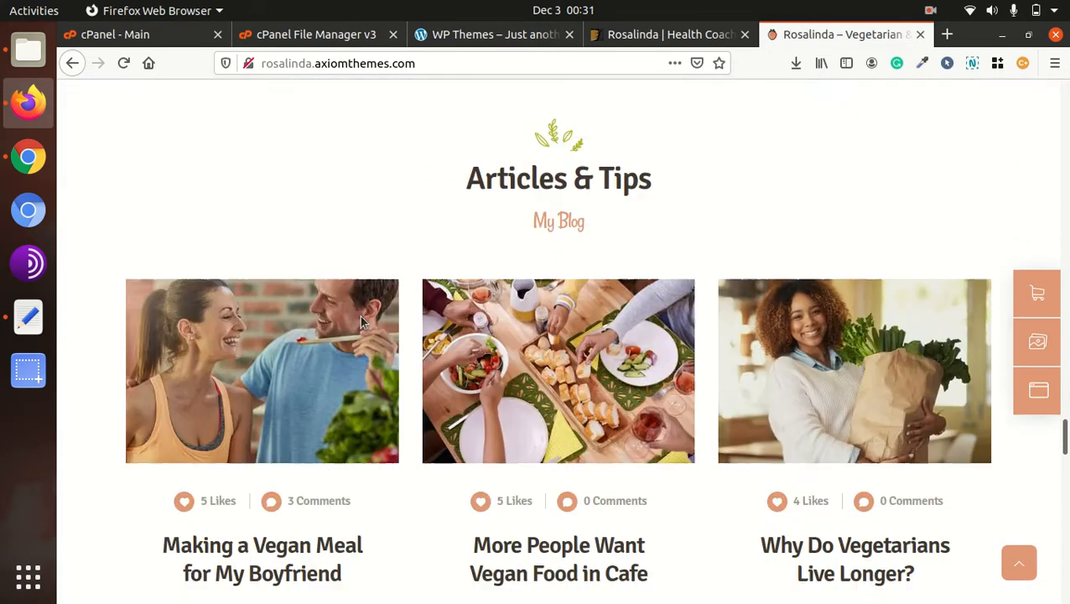
scroll(361, 323, down, 12)
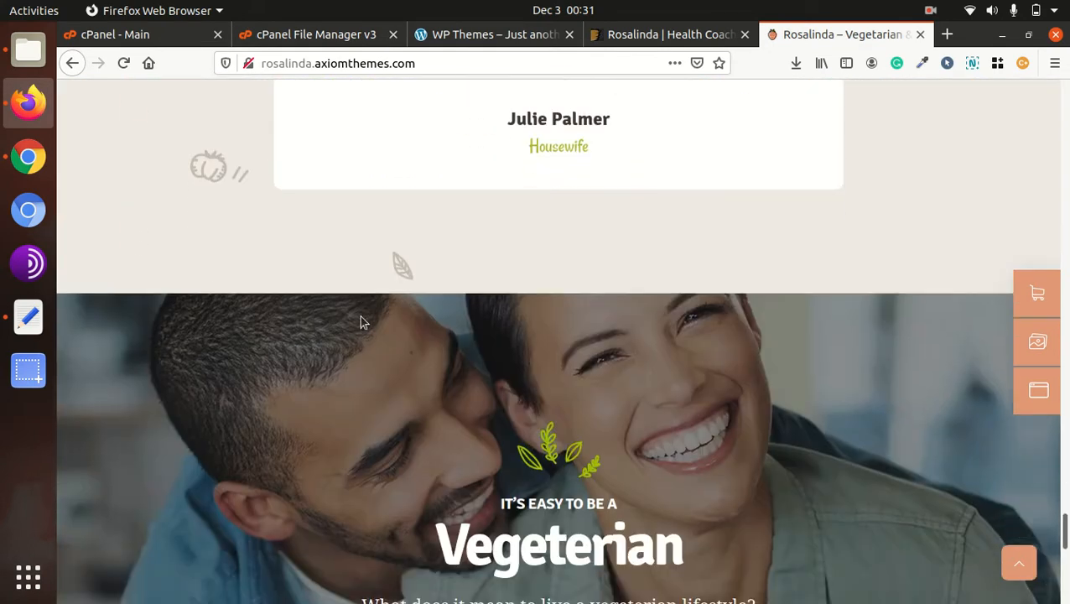
scroll(461, 328, down, 2)
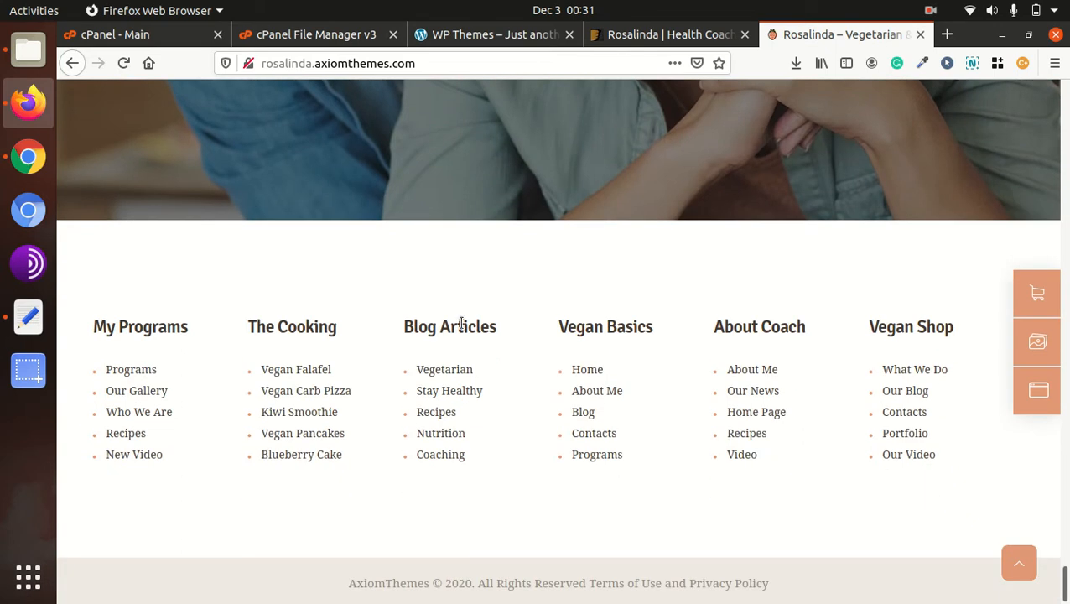
- Review the Home 1 demo's sections from the footer back up to the hero slider
scroll(684, 337, up, 11)
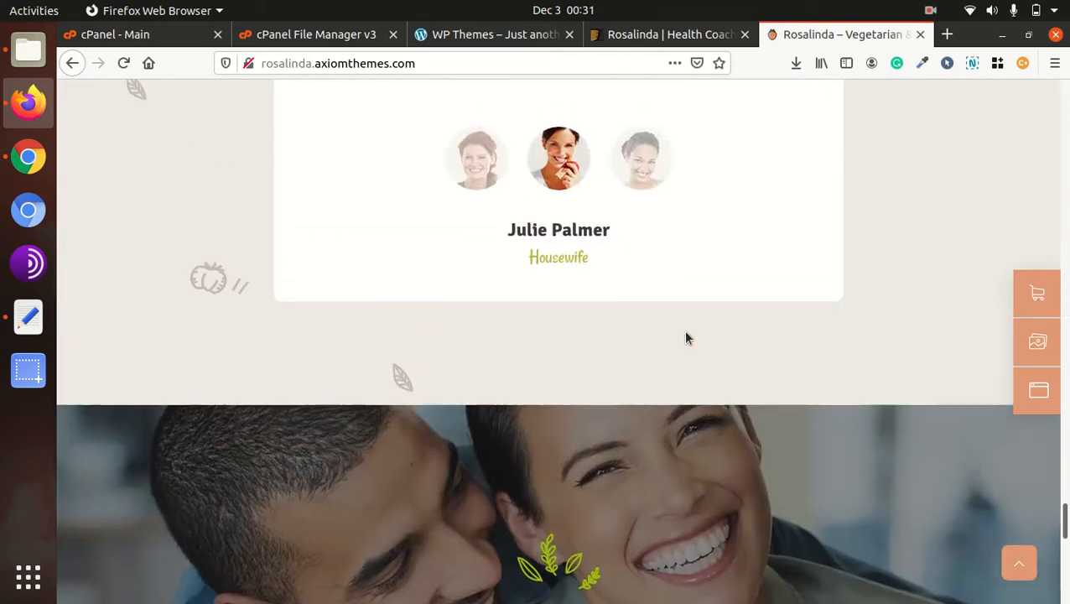
scroll(684, 337, down, 4)
scroll(684, 337, up, 10)
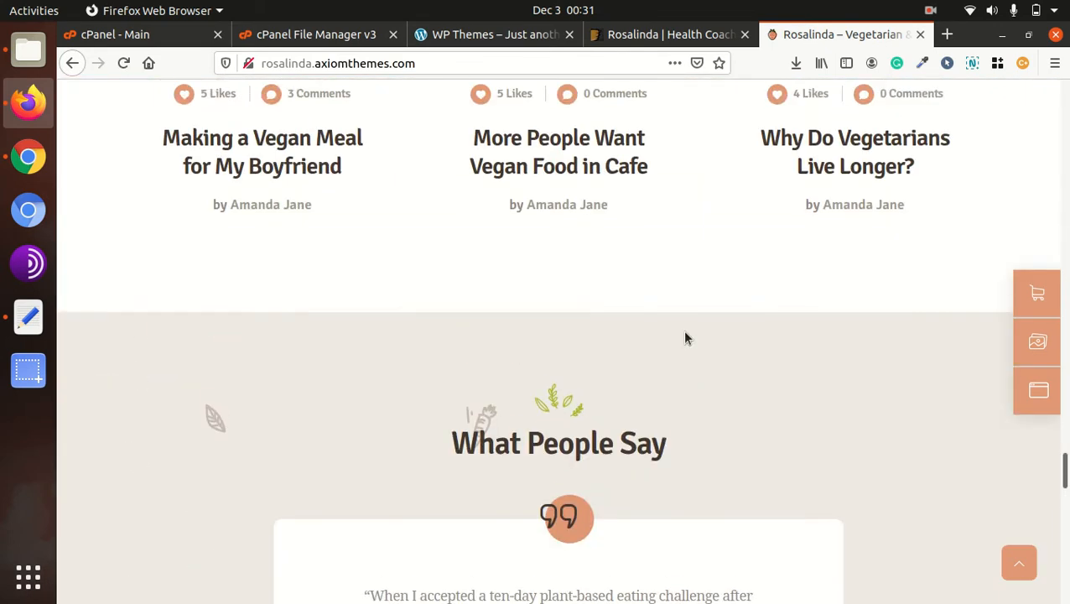
scroll(684, 337, up, 10)
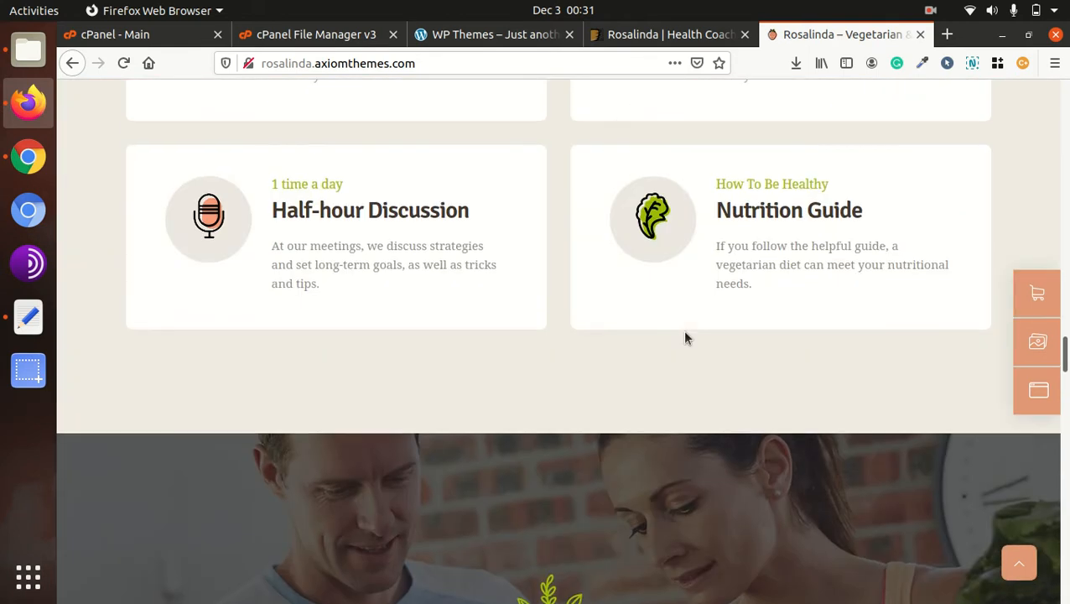
scroll(684, 335, up, 10)
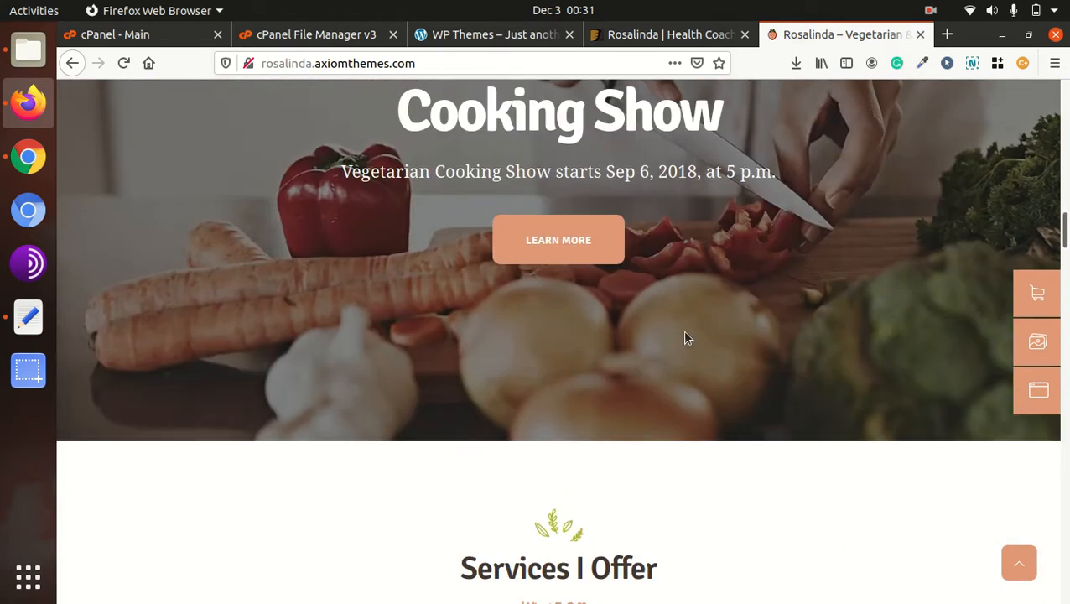
scroll(684, 337, up, 10)
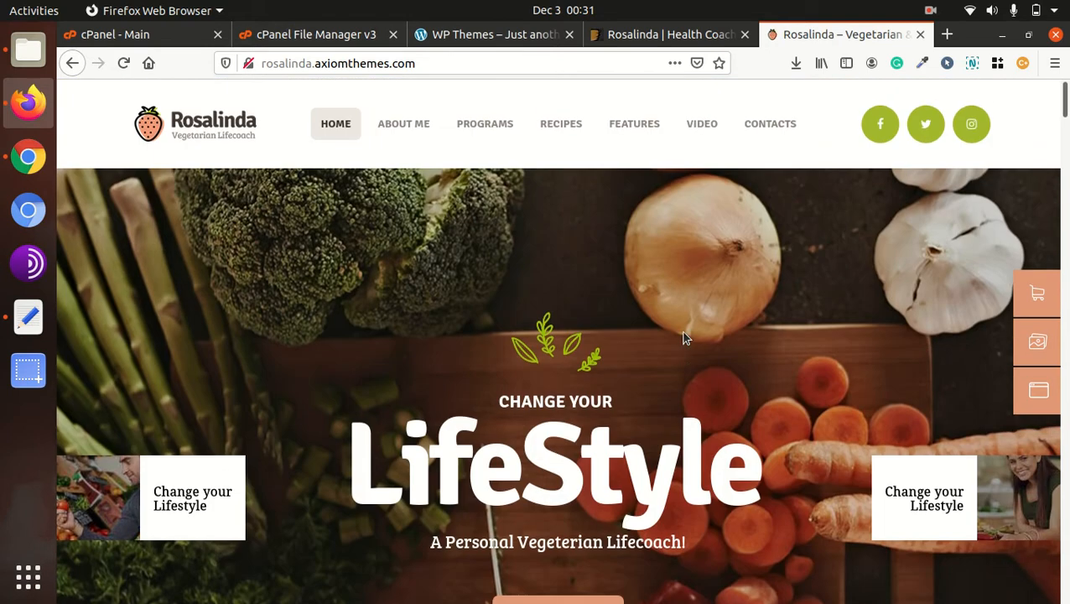
scroll(684, 337, down, 2)
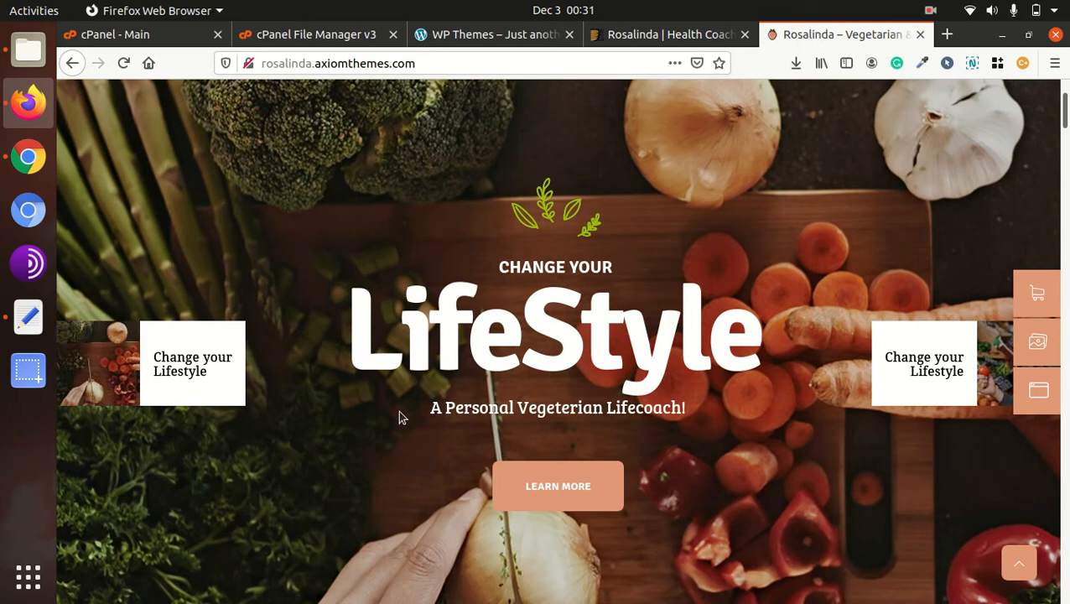
scroll(585, 317, up, 1)
scroll(586, 317, up, 1)
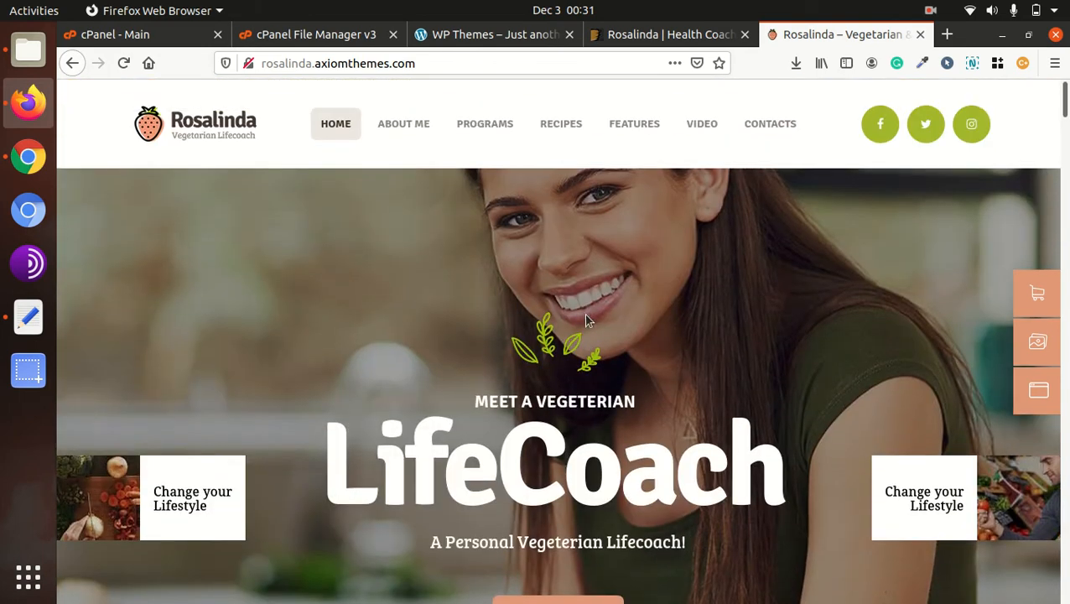
- Recheck the theme's full title on the ThemeForest listing, and switch to the WordPress site at o-era.co
click(639, 35)
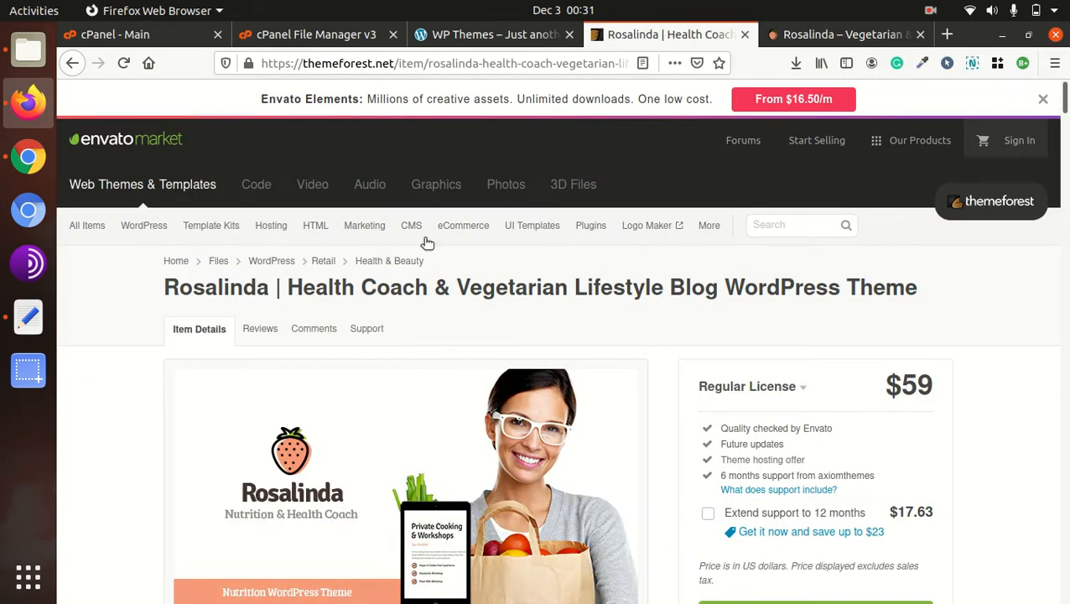
drag(142, 296, 434, 287)
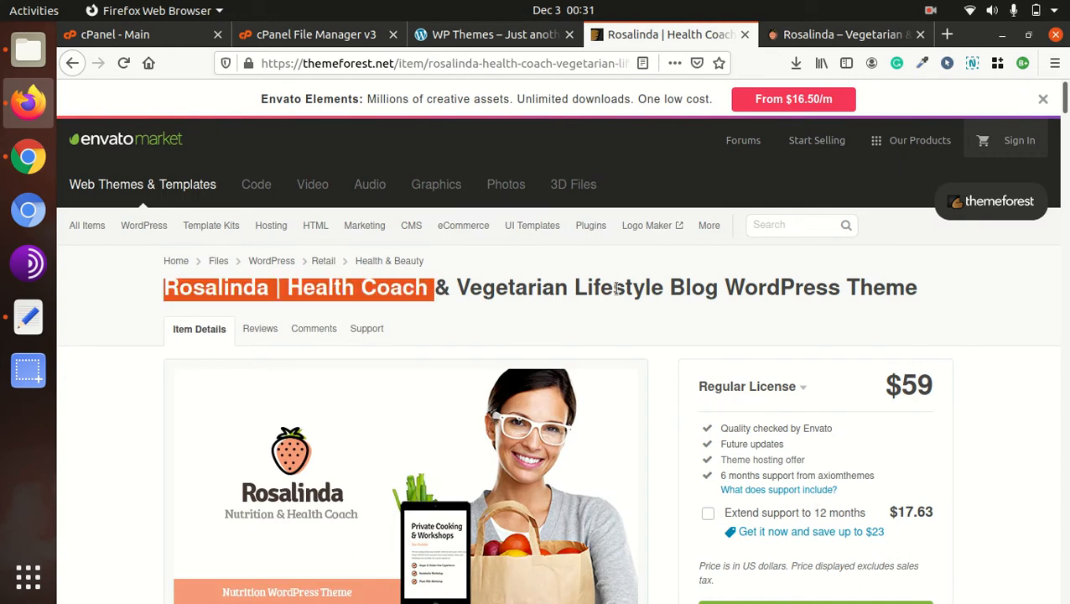
drag(929, 293, 453, 289)
click(486, 35)
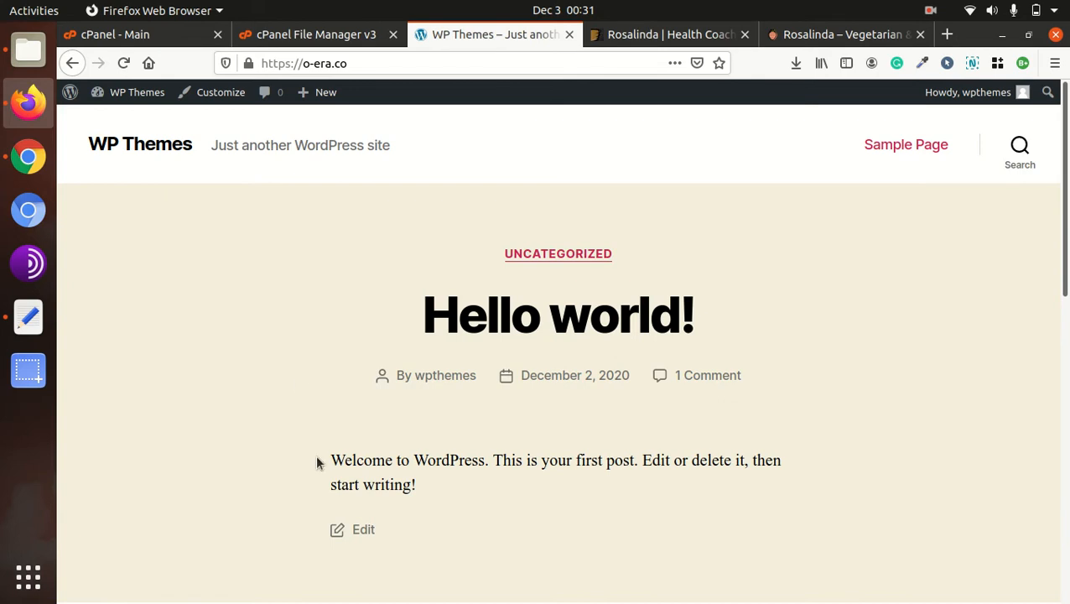
- Switch to the Files app, open the Rosalinda folder in Downloads, and look over the theme package files
click(28, 50)
double_click(425, 109)
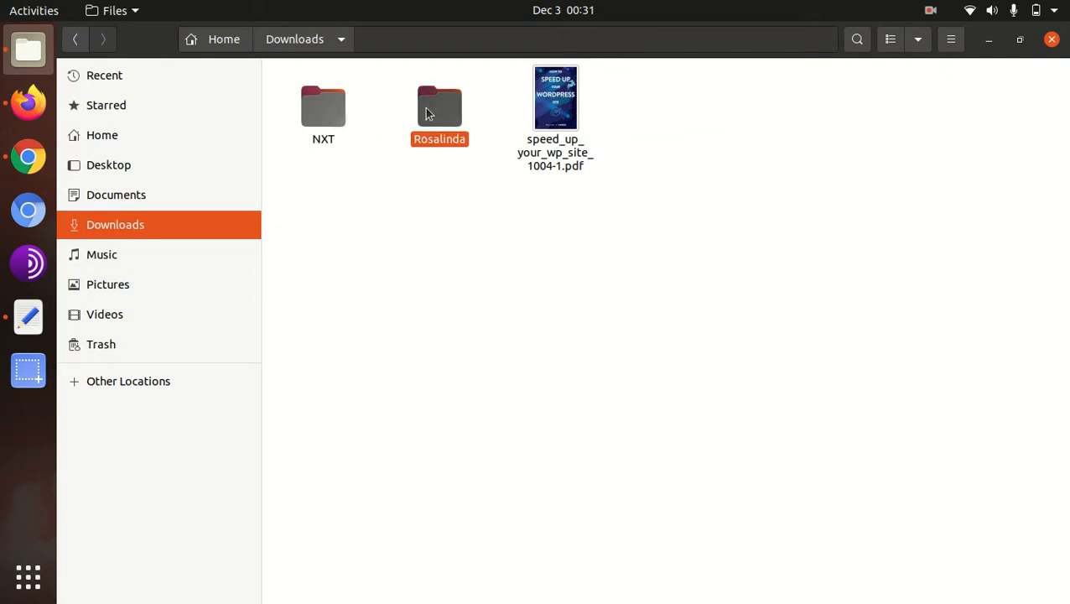
click(429, 110)
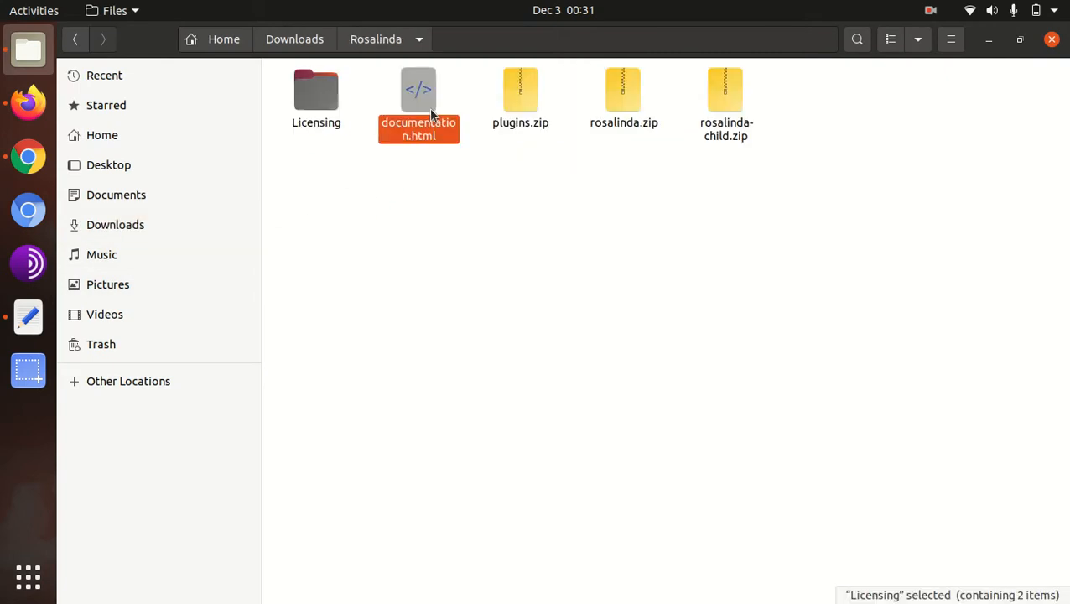
click(516, 107)
click(618, 107)
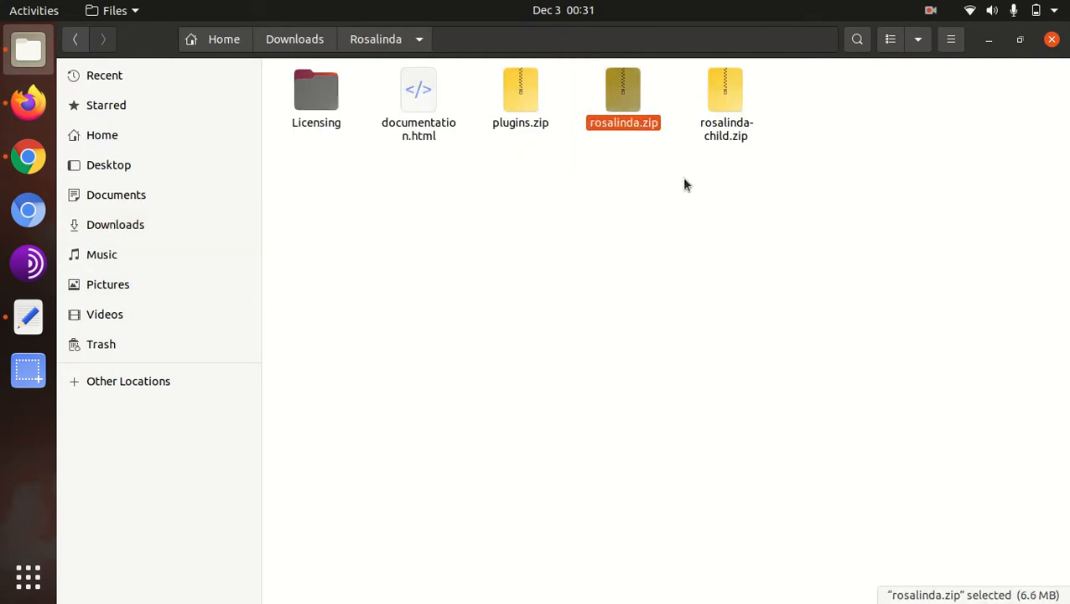
click(730, 105)
click(525, 171)
- Extract plugins.zip in place inside the Rosalinda folder
click(521, 113)
right_click(519, 111)
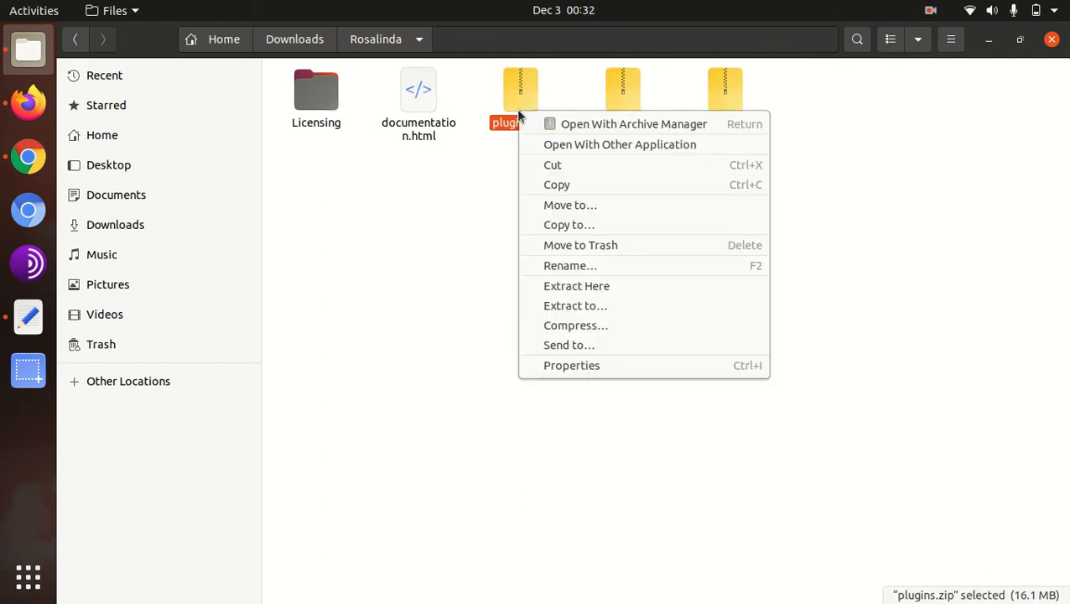
click(549, 289)
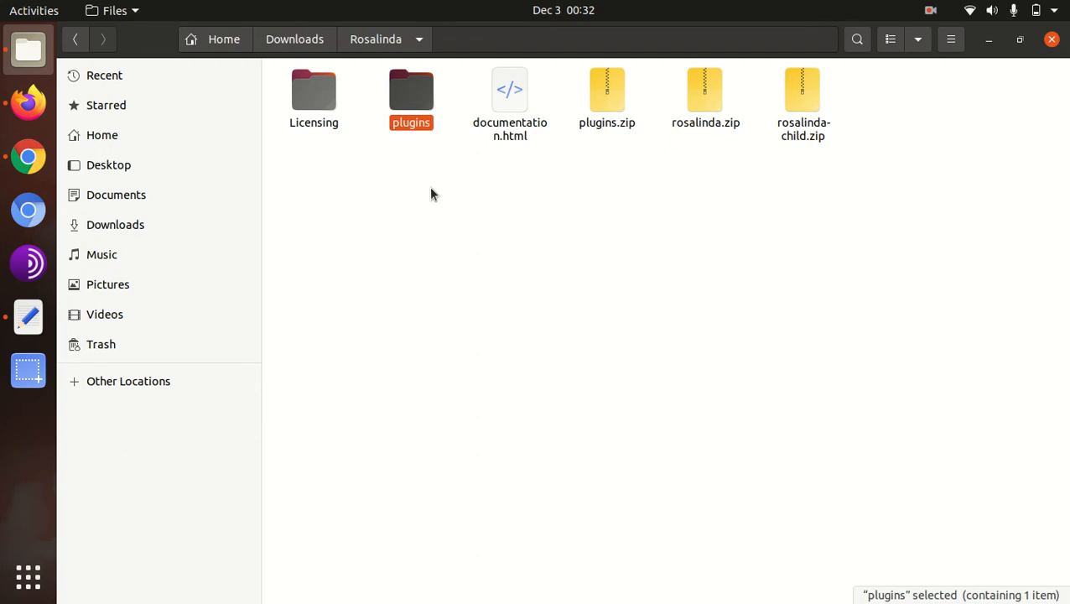
- Open the extracted plugins folder and look over its booked, essential-grid, js_composer and revslider archives
double_click(411, 99)
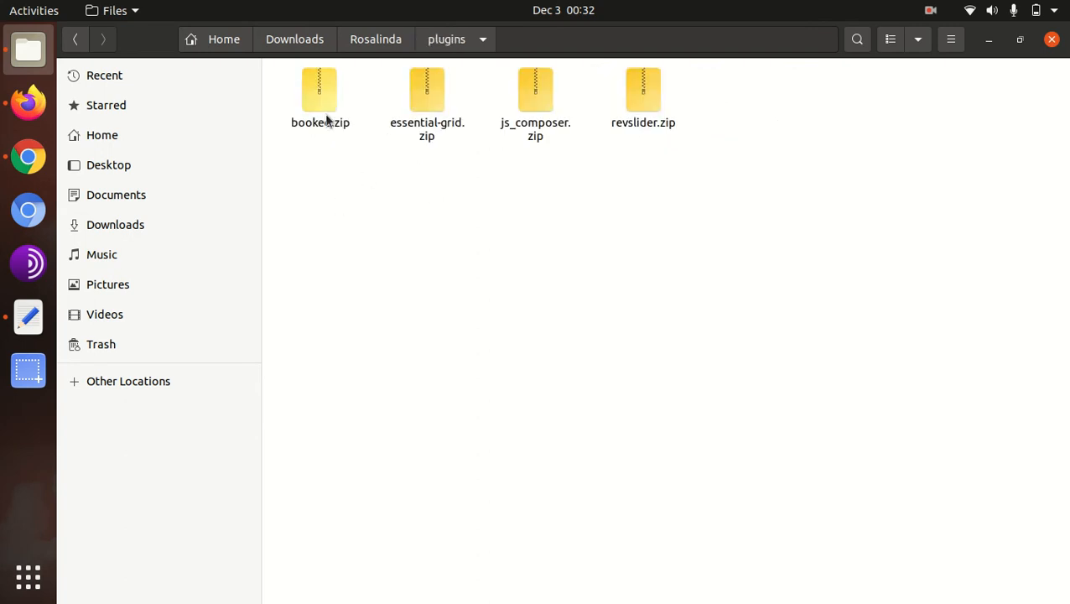
click(312, 124)
click(425, 120)
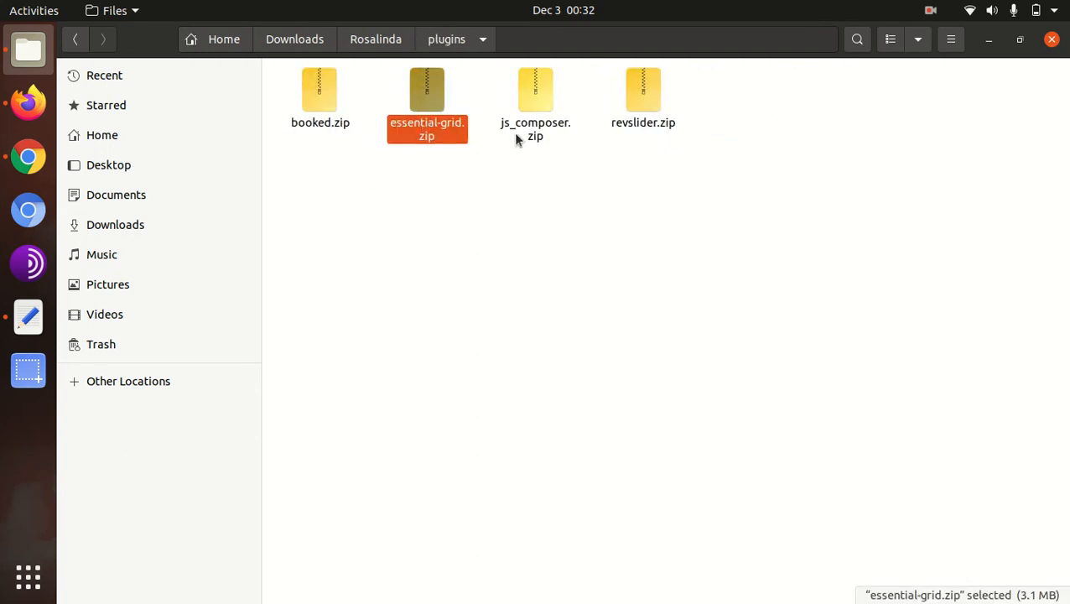
click(547, 147)
click(637, 135)
click(576, 239)
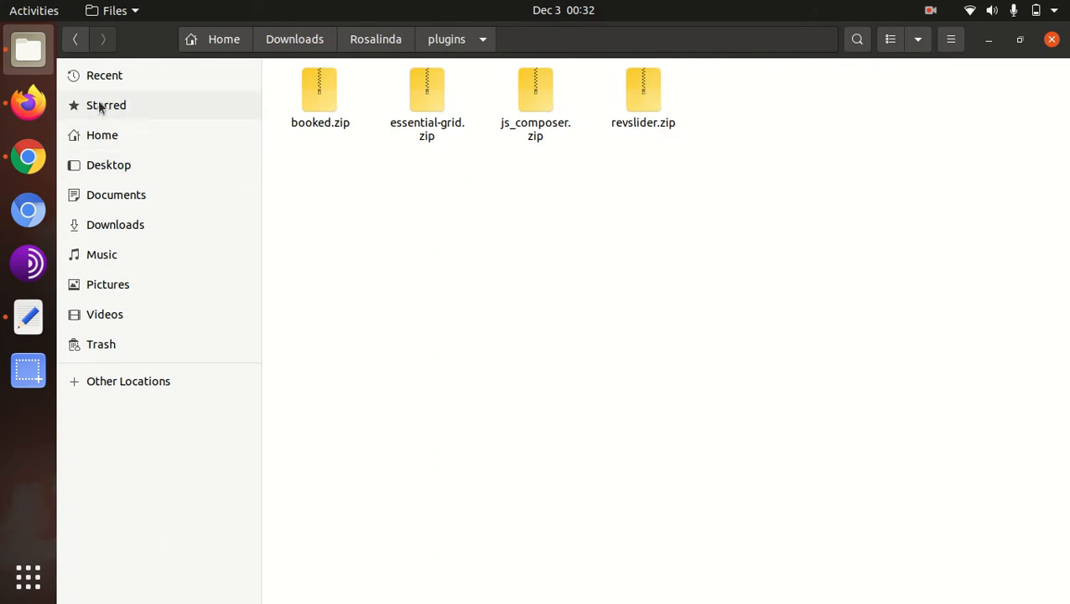
- Switch to Firefox and, from the o-era.co WordPress dashboard, open the form for uploading a new theme as a zip
click(17, 106)
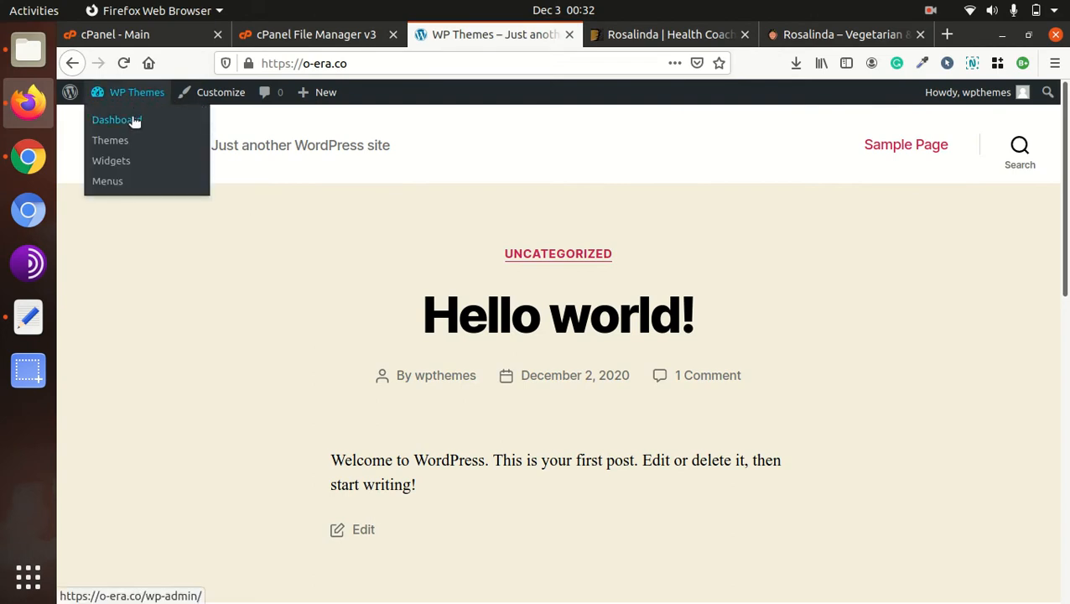
click(134, 122)
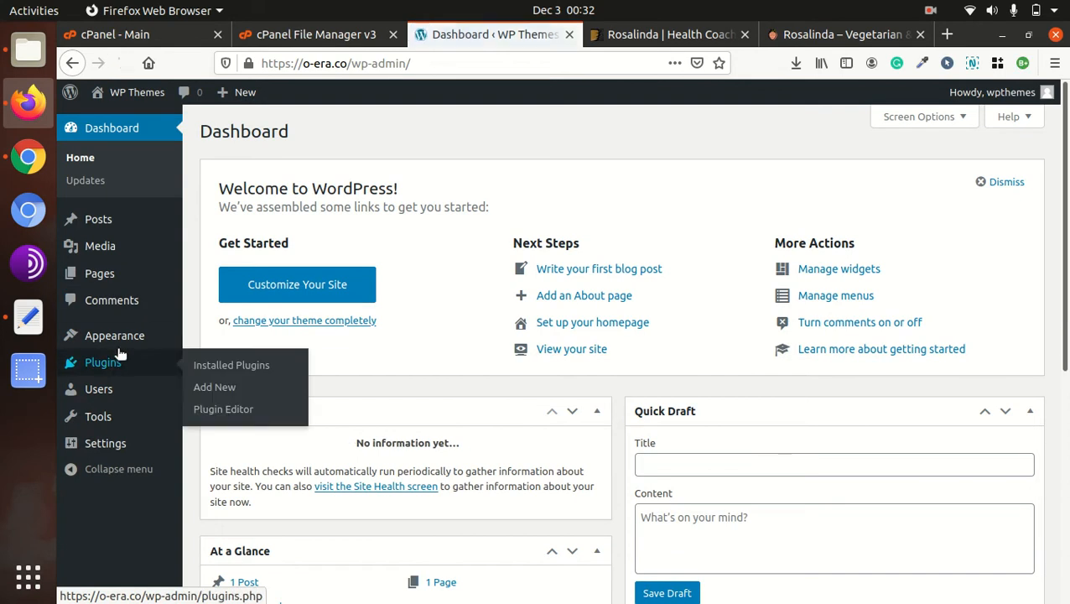
mouse_move(128, 339)
click(206, 342)
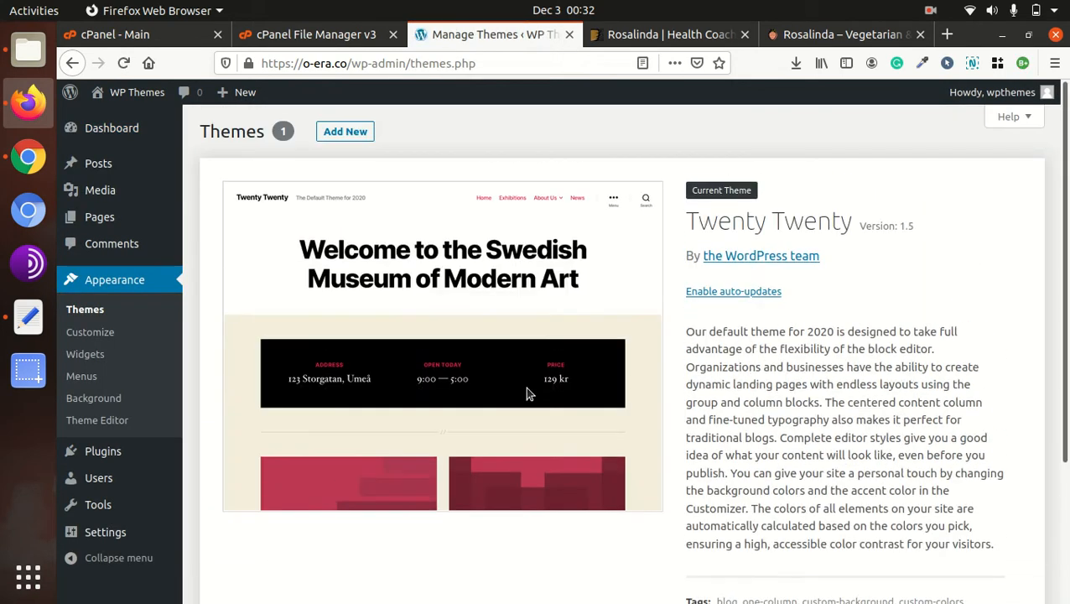
click(343, 136)
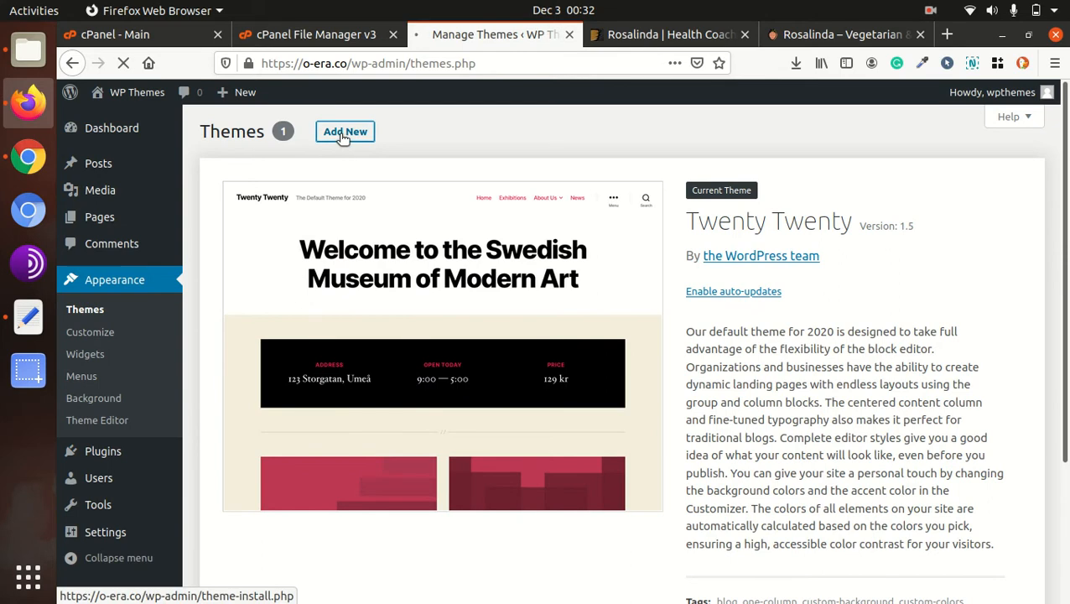
click(341, 136)
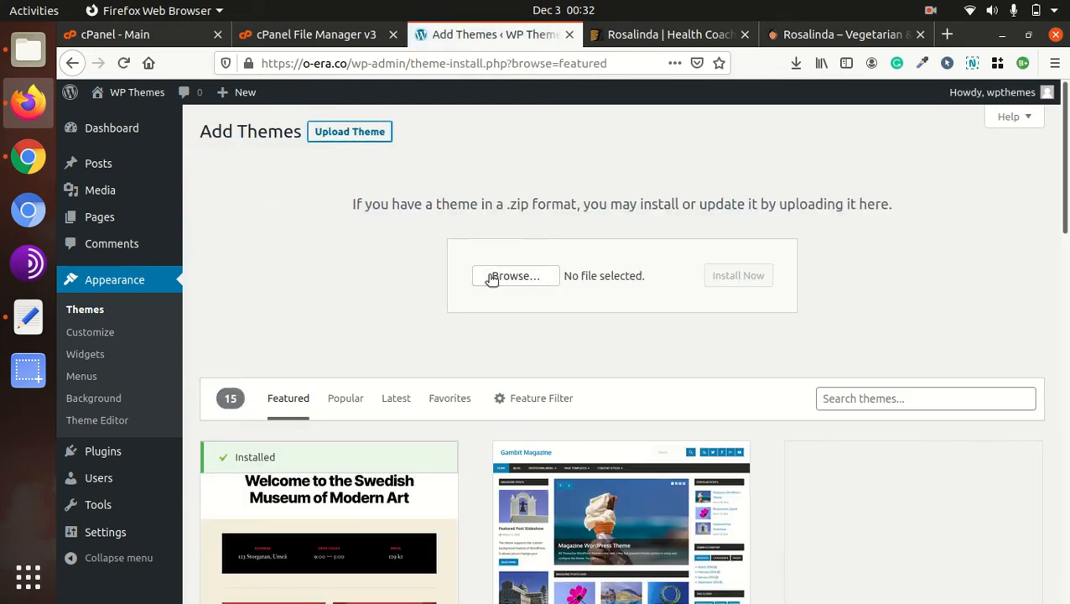
click(492, 279)
double_click(306, 125)
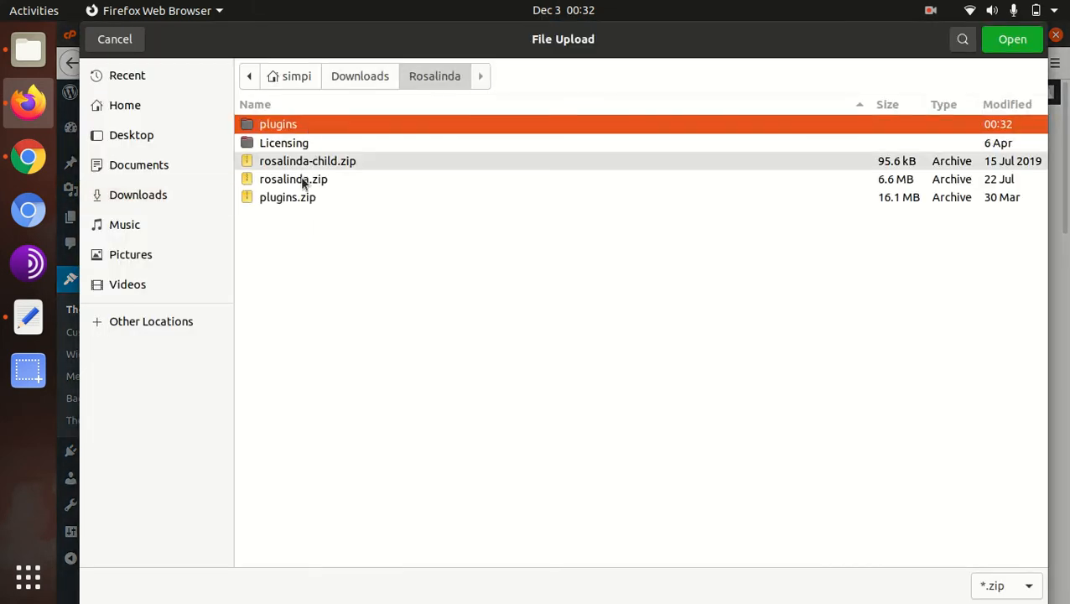
click(315, 182)
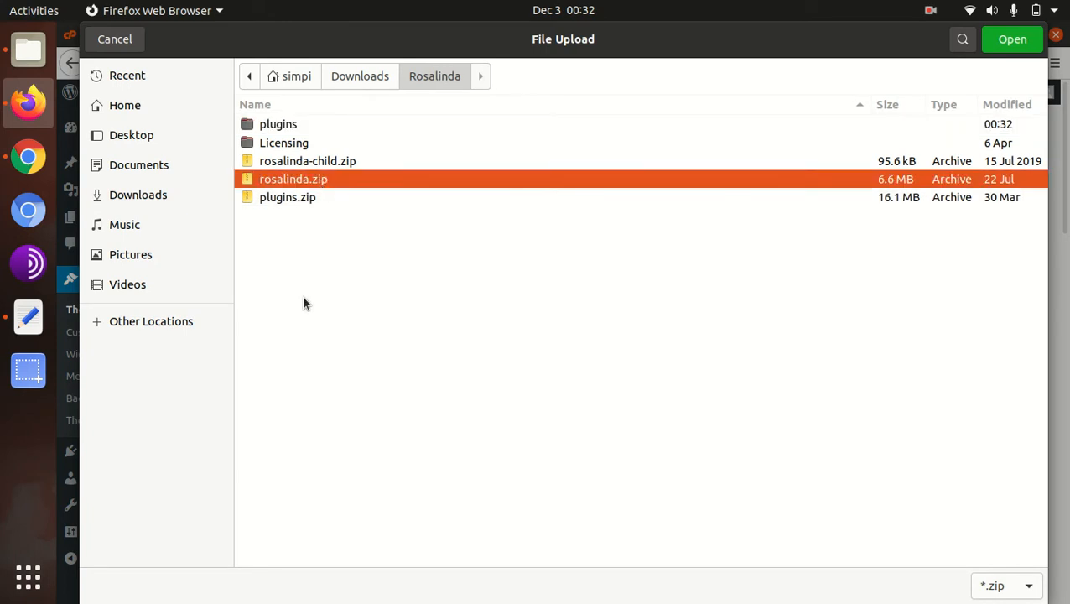
click(116, 42)
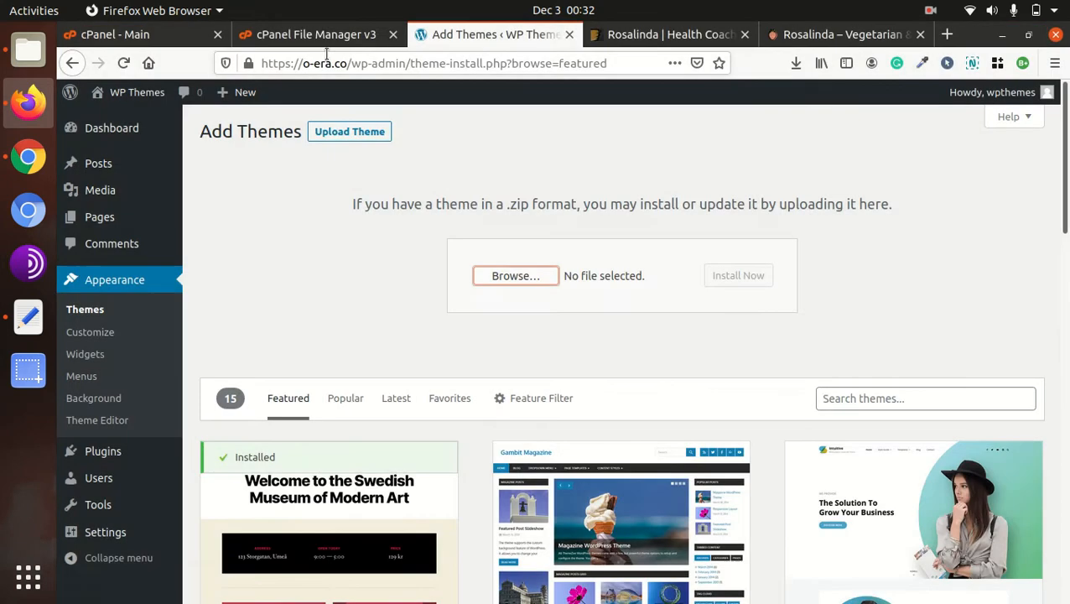
- In cPanel File Manager, upload rosalinda.zip from Downloads/Rosalinda to o-era.co/wp-content/themes, and return to that folder
click(329, 37)
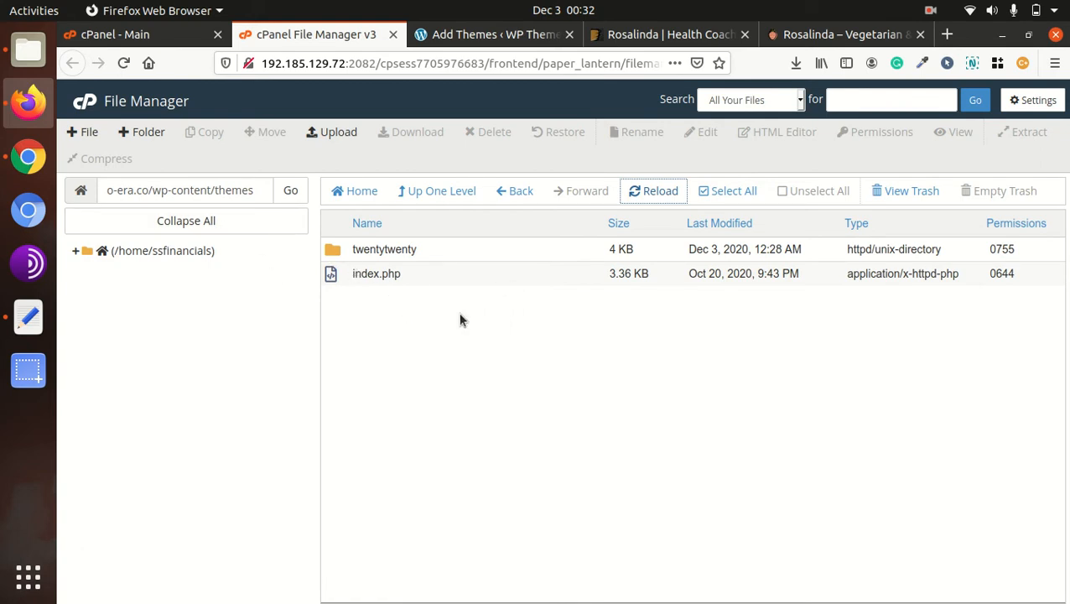
click(339, 132)
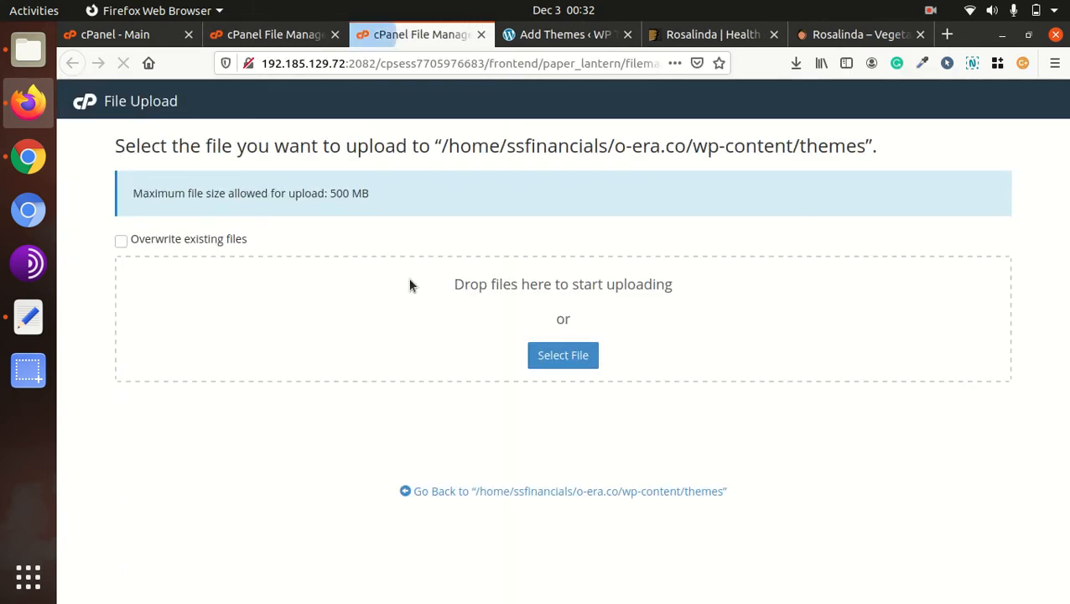
click(560, 355)
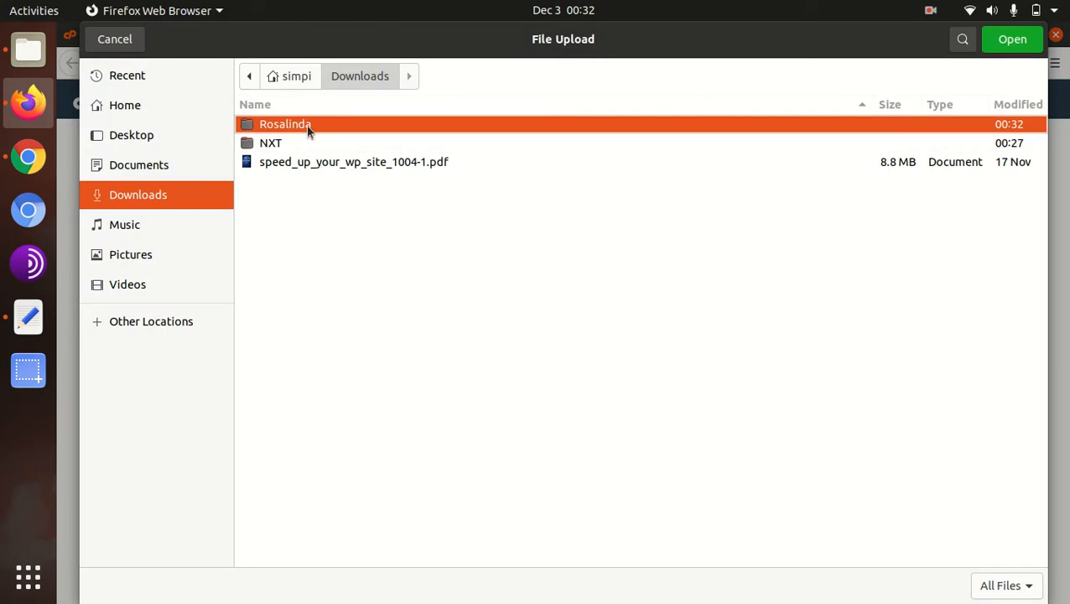
double_click(307, 130)
click(311, 183)
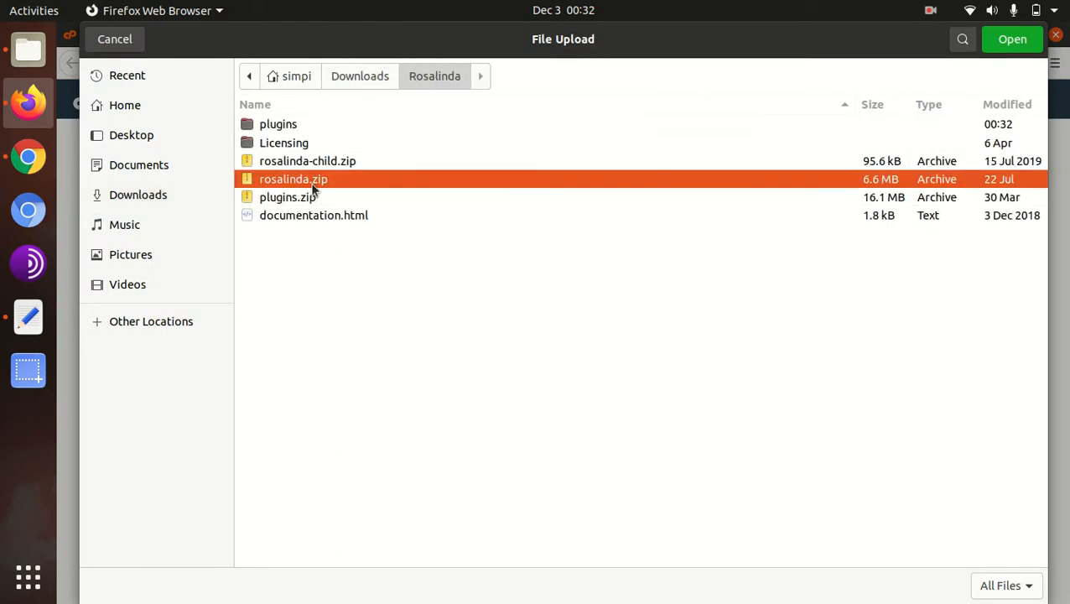
click(1003, 44)
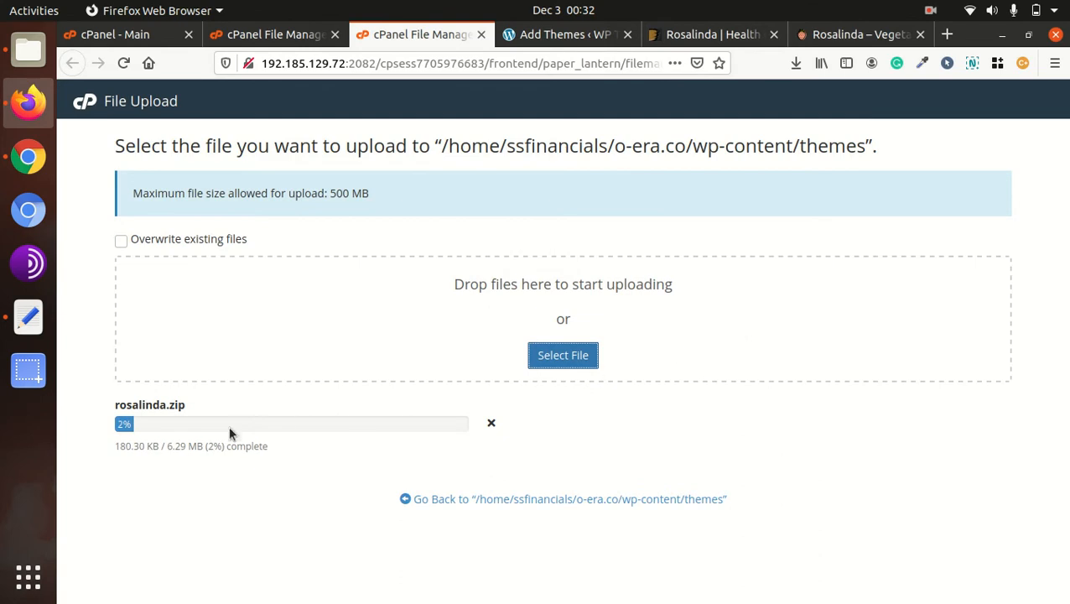
drag(166, 446, 192, 446)
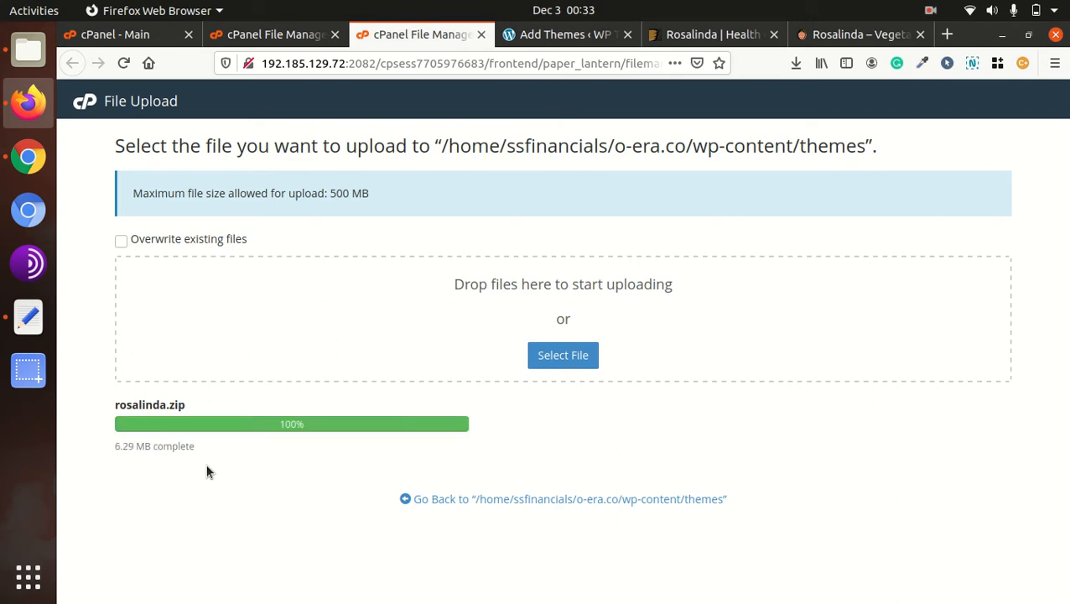
click(515, 503)
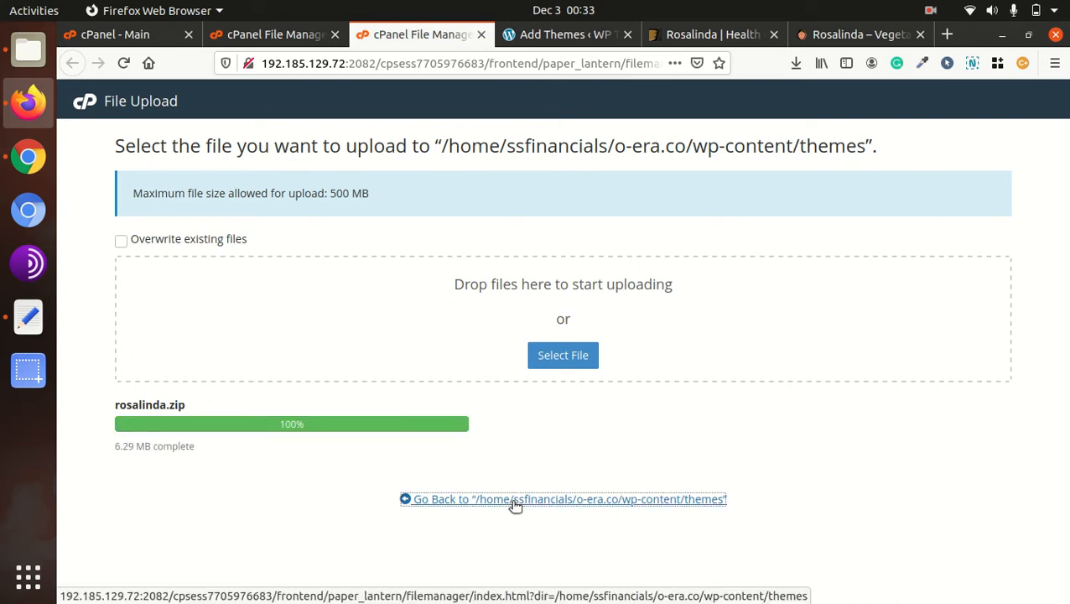
click(514, 503)
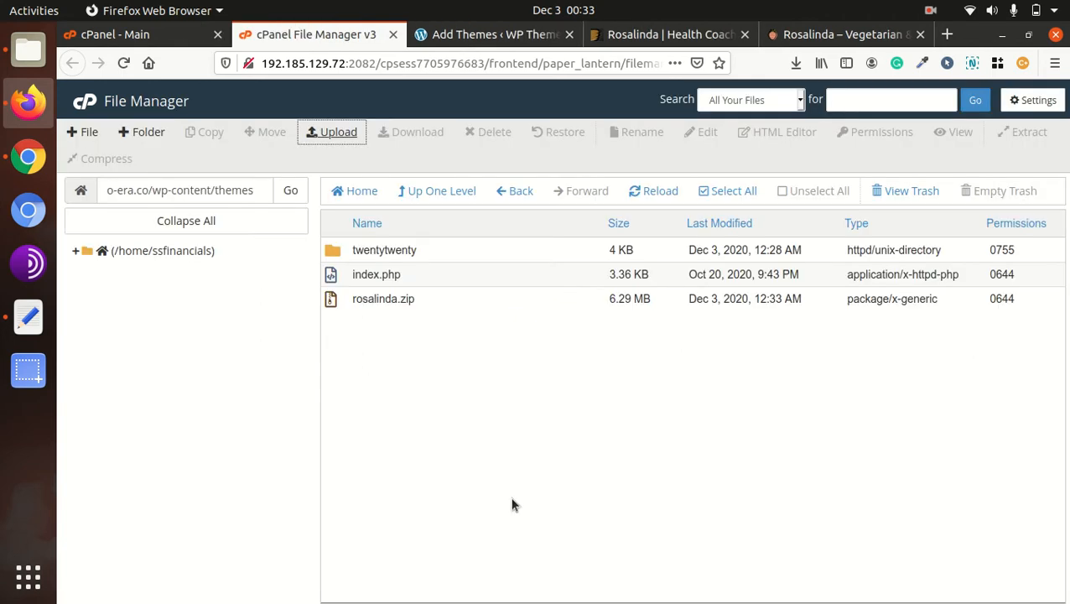
- Extract rosalinda.zip into /o-era.co/wp-content/themes and reload the folder listing
click(431, 304)
right_click(431, 304)
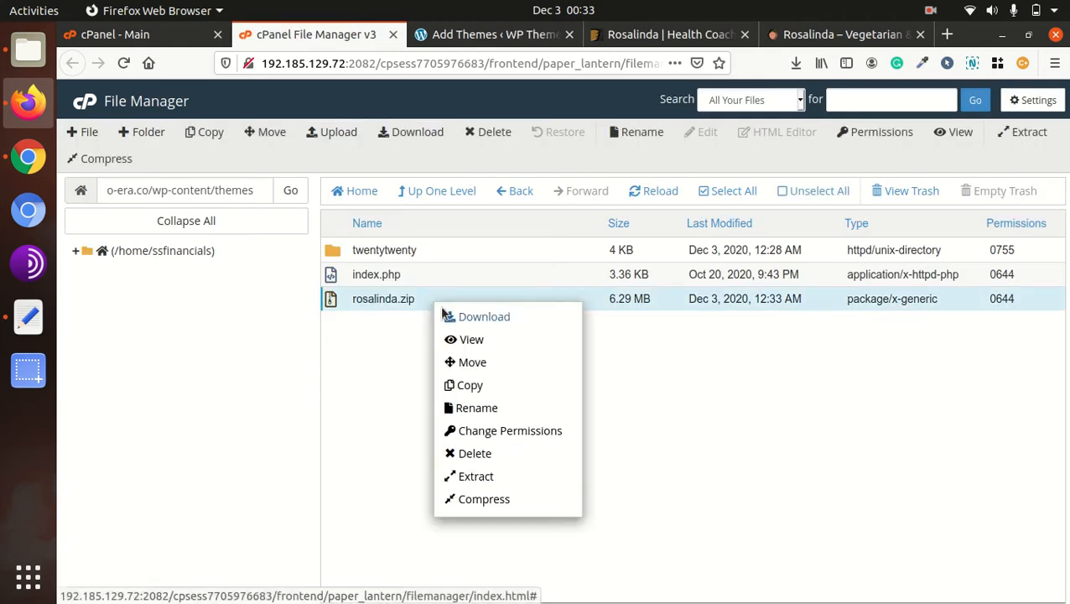
click(493, 476)
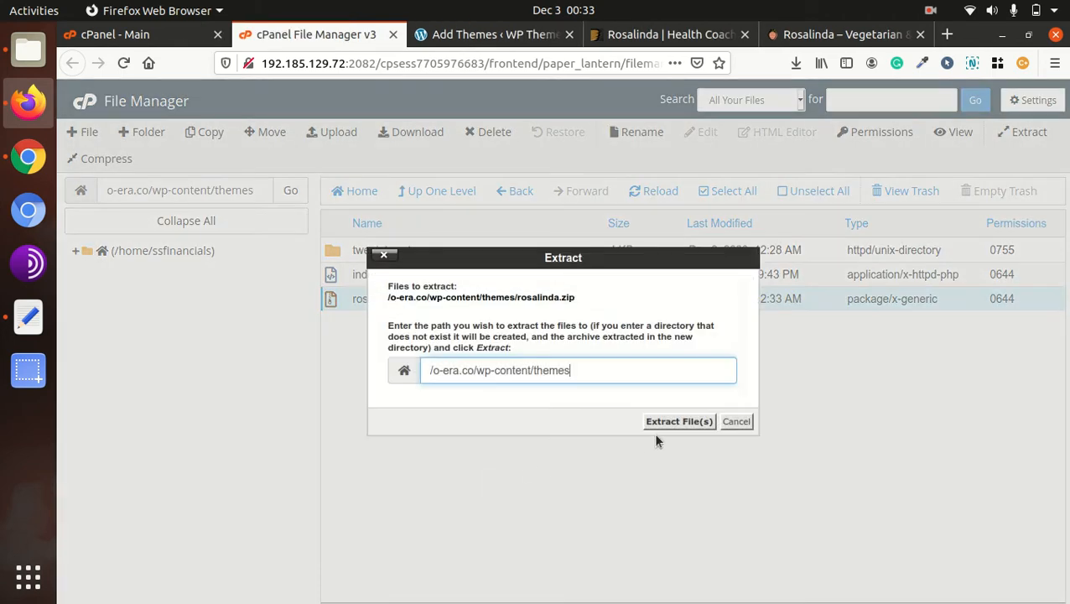
click(675, 421)
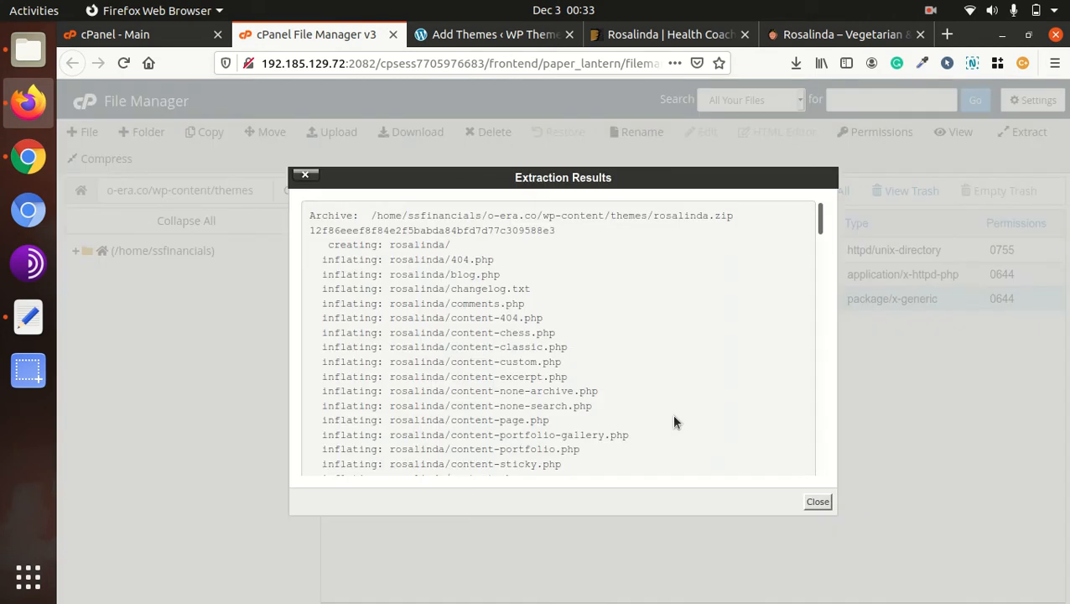
click(809, 502)
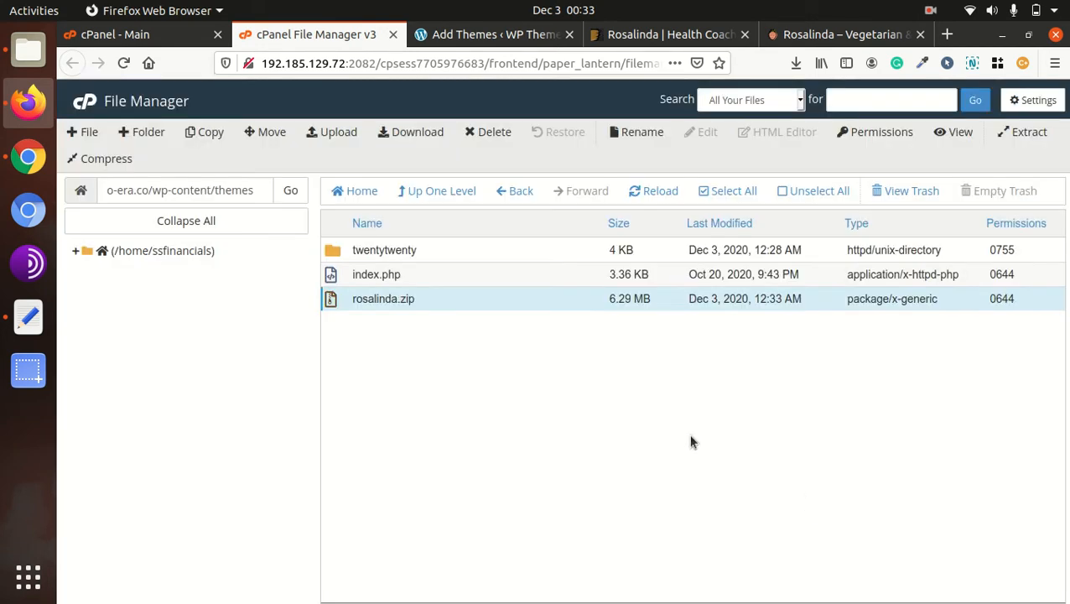
click(653, 192)
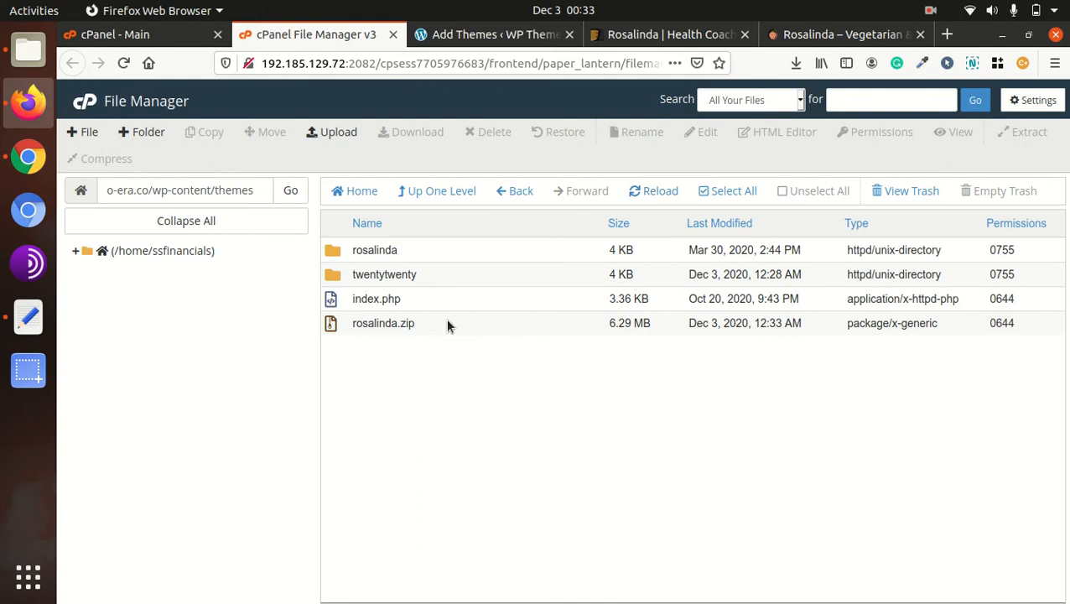
- Open the extracted rosalinda theme folder and look through its subfolders and files
double_click(427, 253)
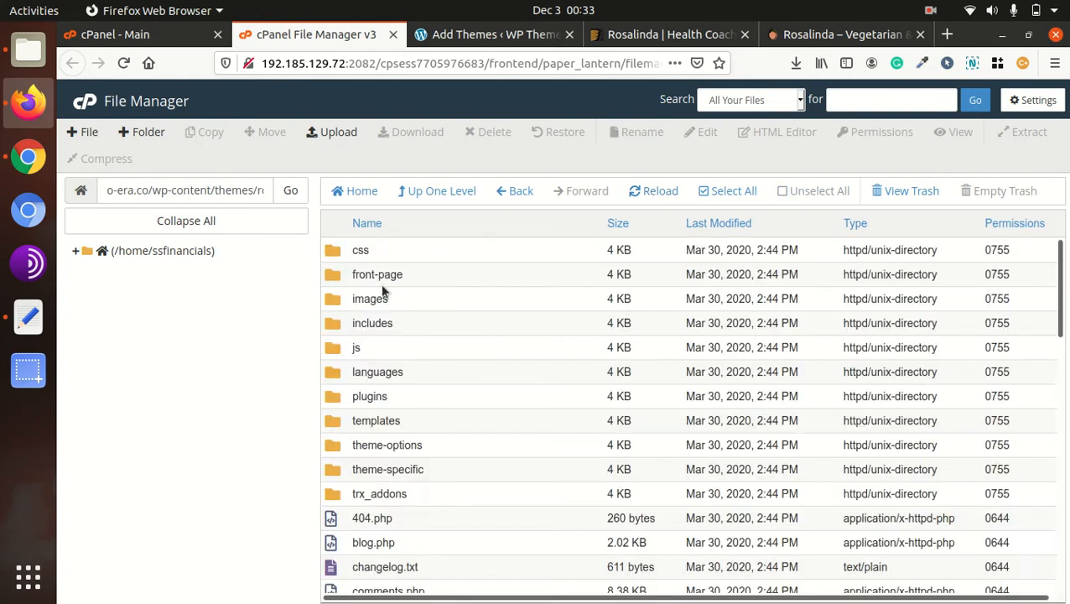
scroll(407, 441, down, 5)
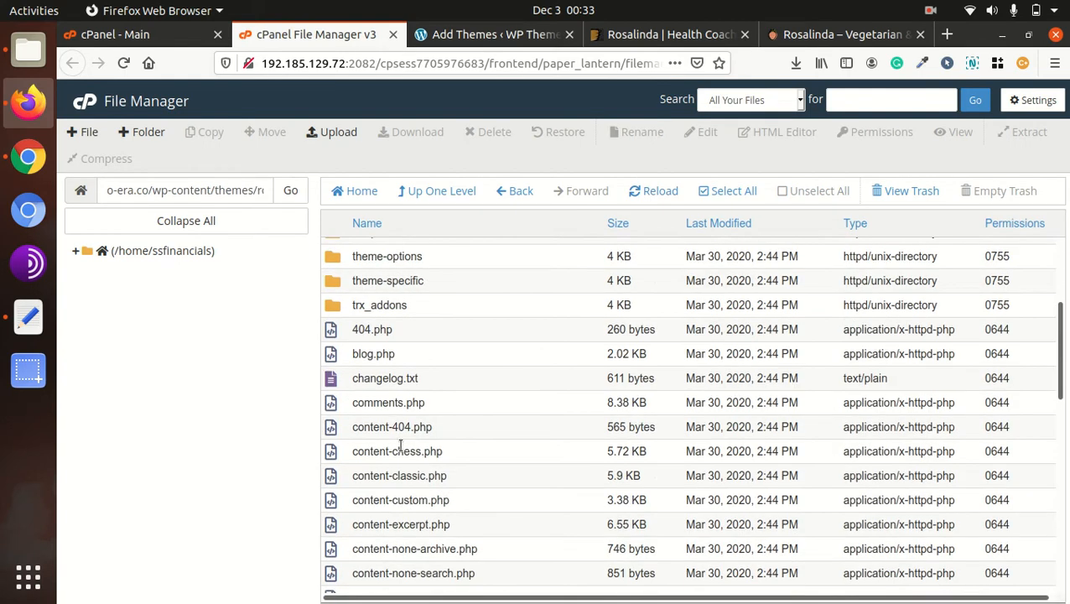
scroll(404, 463, down, 10)
scroll(405, 463, up, 15)
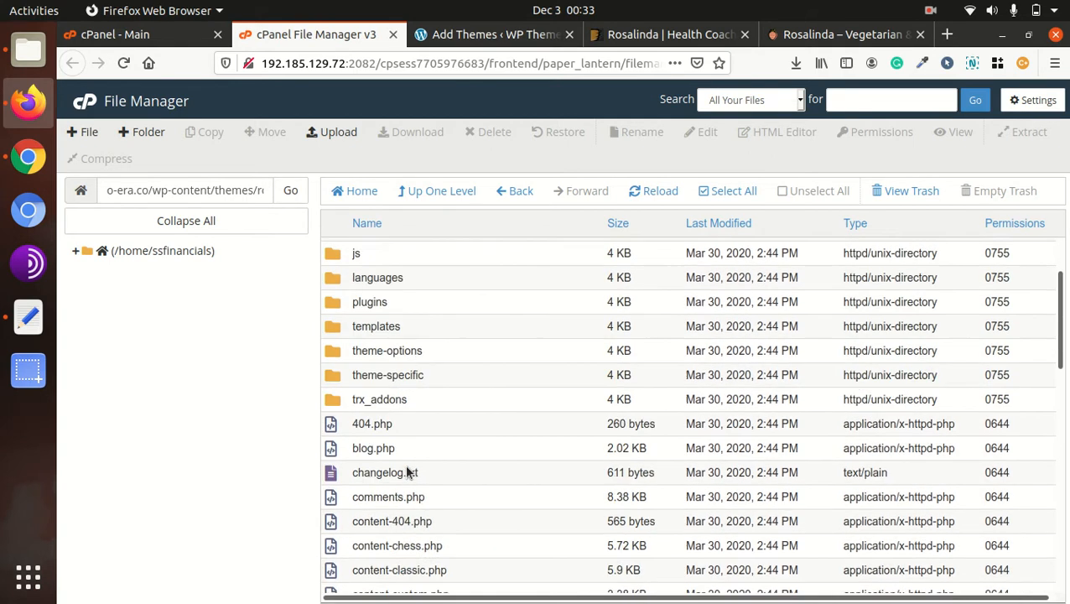
- Permanently delete rosalinda.zip from the o-era.co/wp-content/themes folder, skipping the trash
click(441, 192)
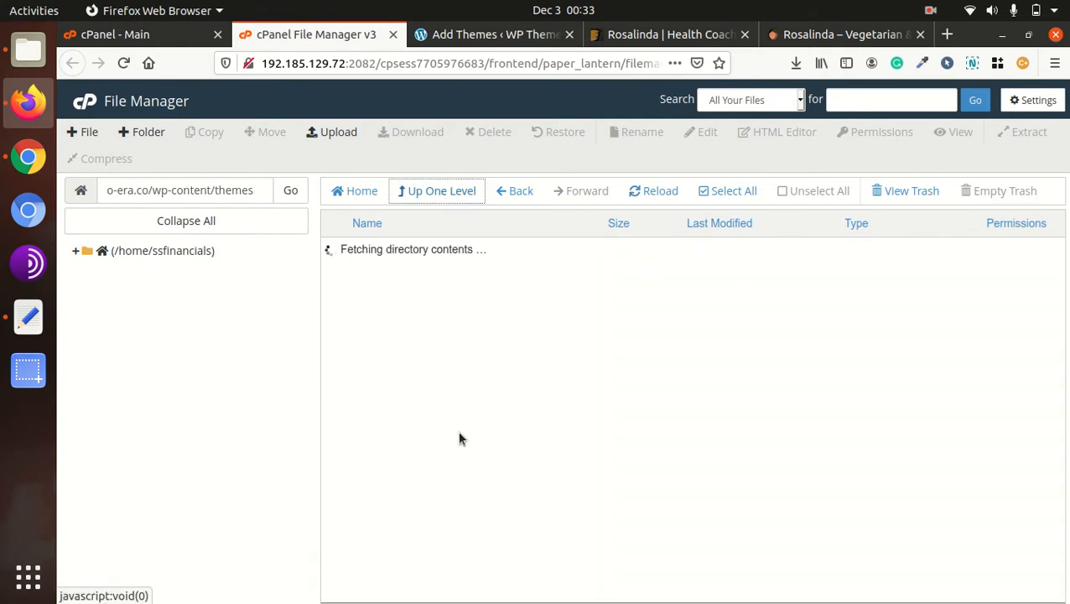
click(425, 332)
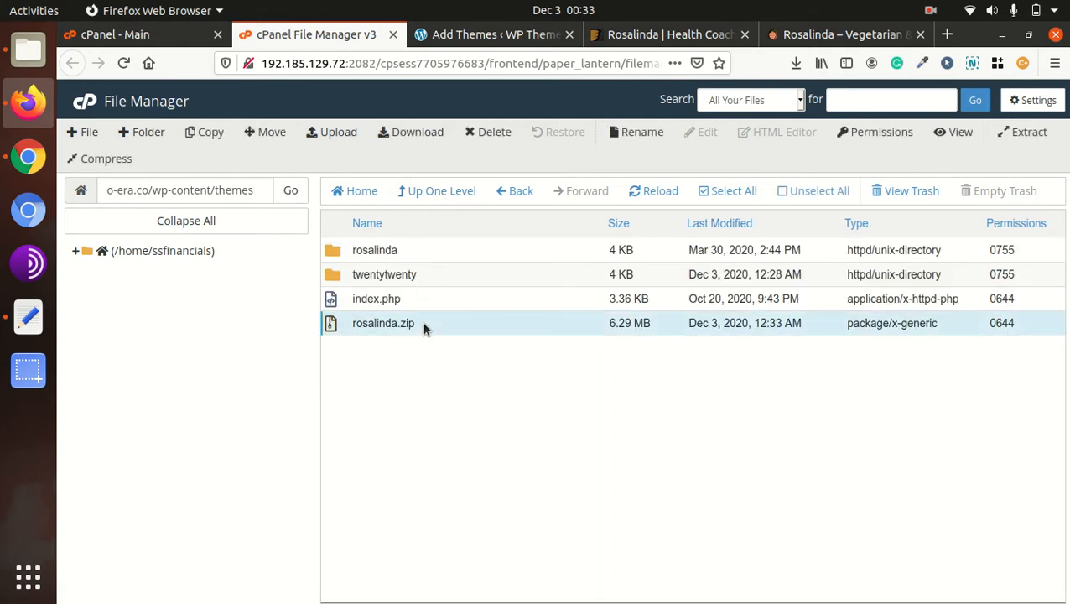
click(482, 134)
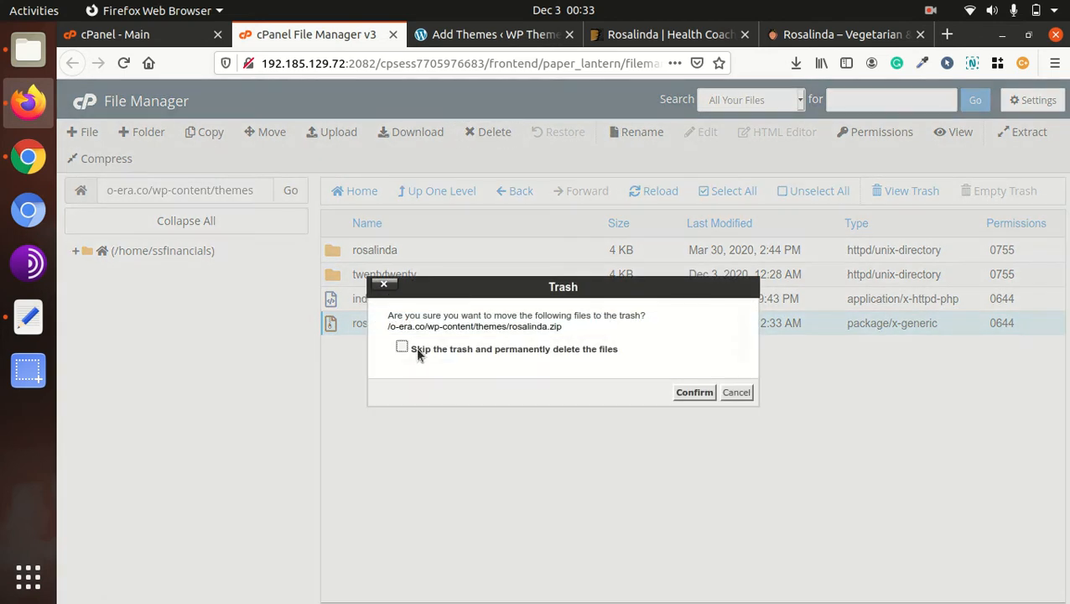
click(401, 347)
click(693, 392)
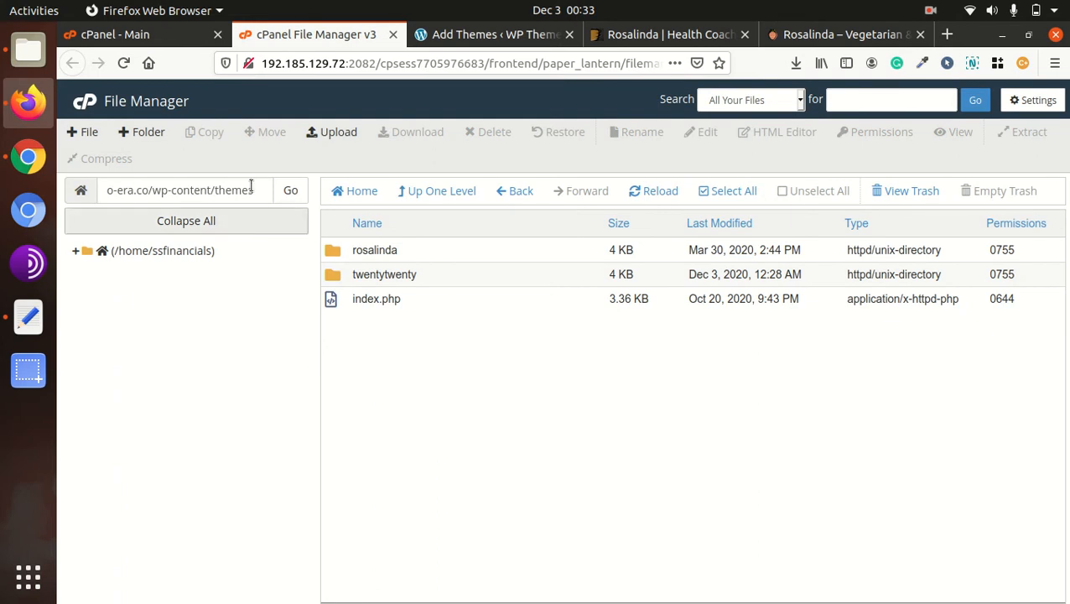
- Return to the o-era.co WordPress dashboard, review the Rosalinda theme's details among the installed themes, and activate it
click(472, 35)
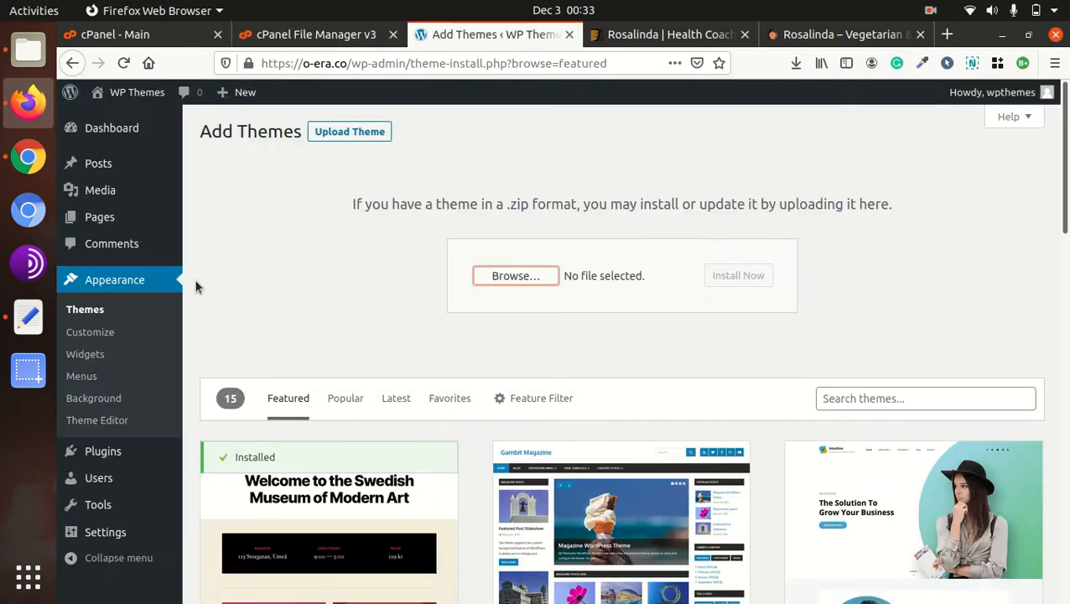
click(83, 310)
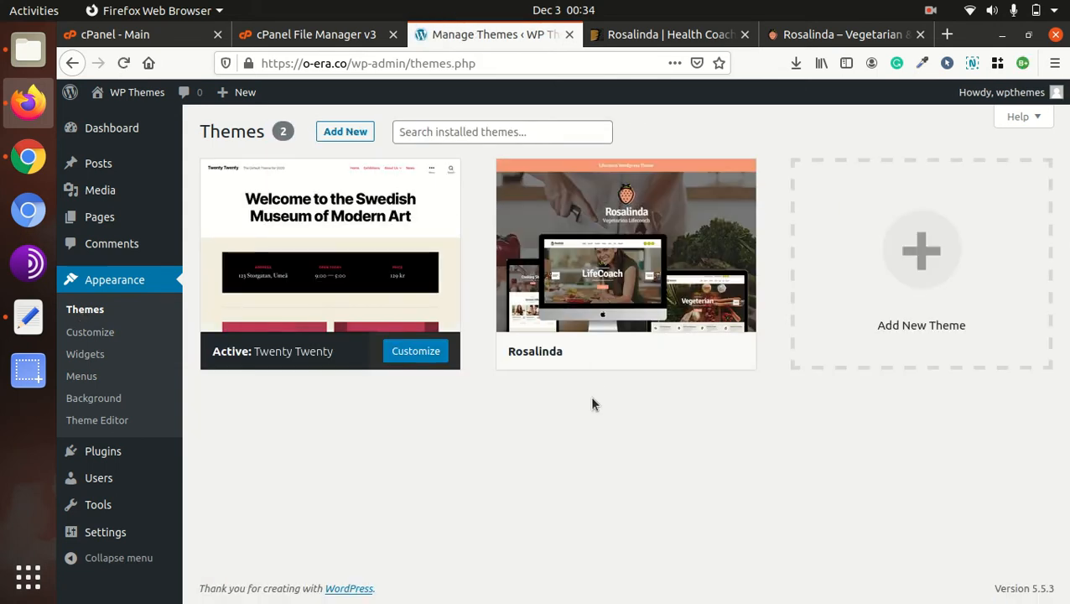
click(608, 254)
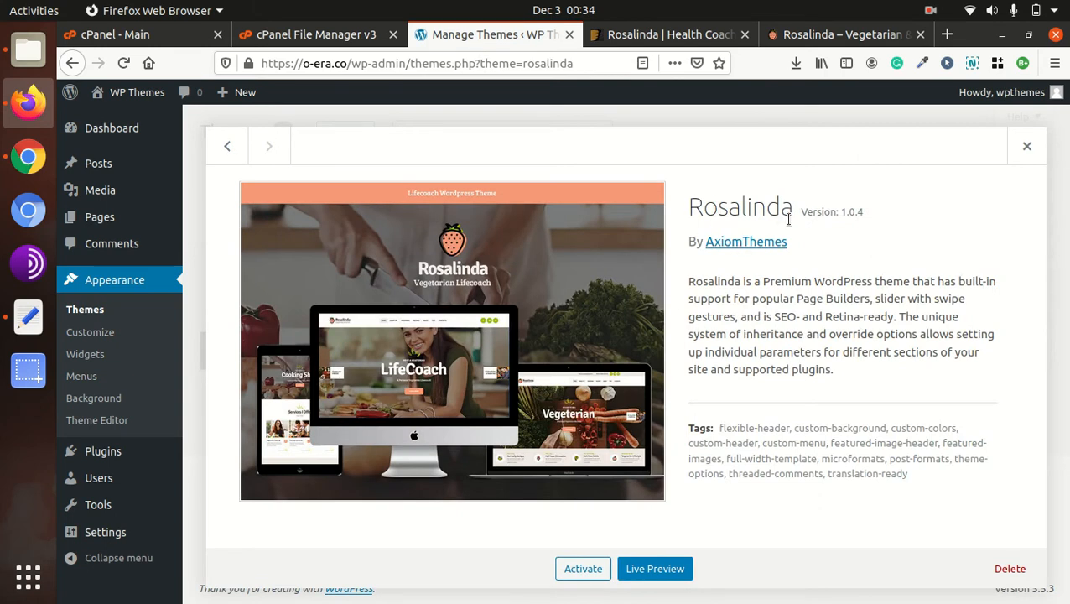
drag(826, 248, 711, 246)
drag(686, 291, 887, 282)
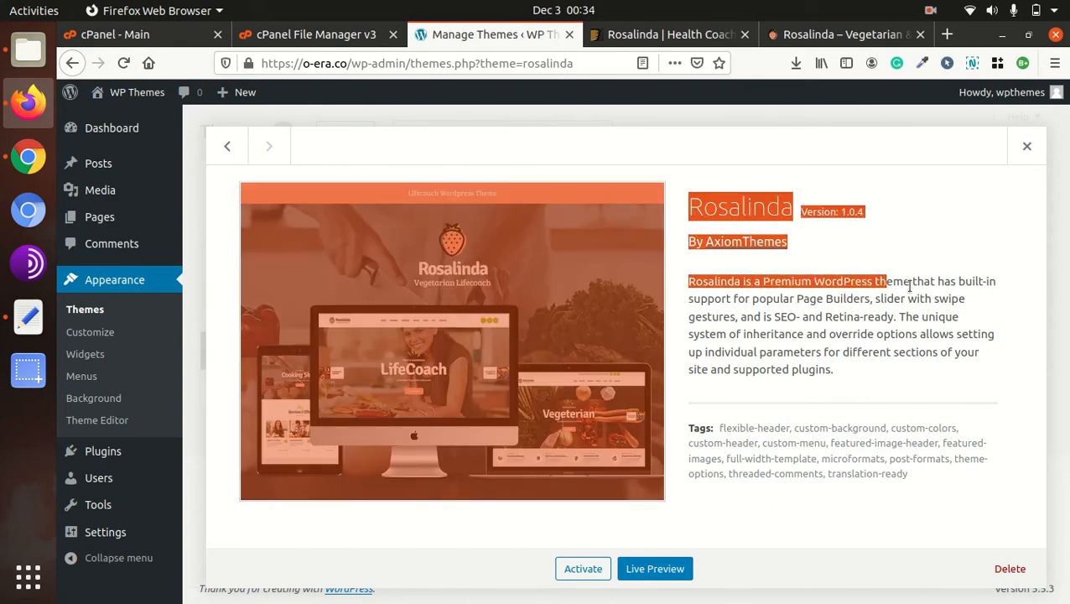
click(942, 304)
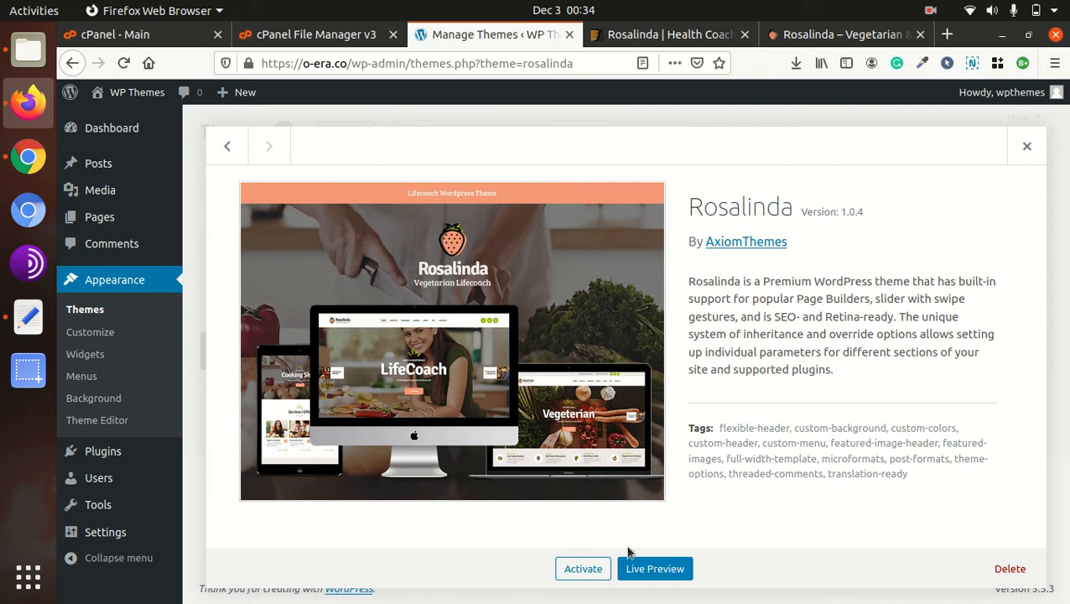
click(589, 569)
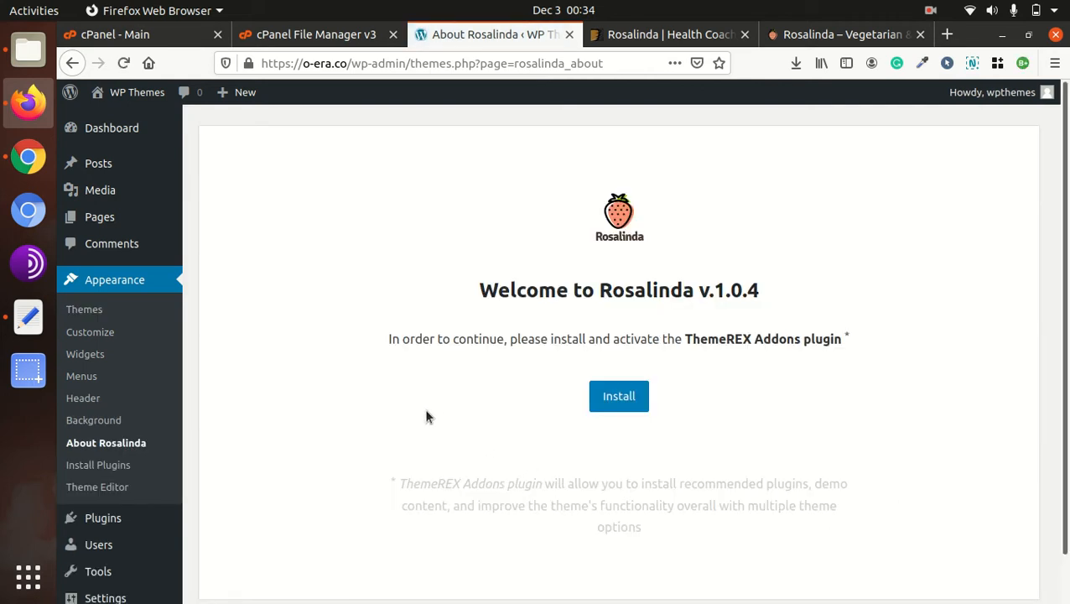
- Install and activate the ThemeREX Addons plugin from the Rosalinda welcome page
scroll(406, 411, down, 1)
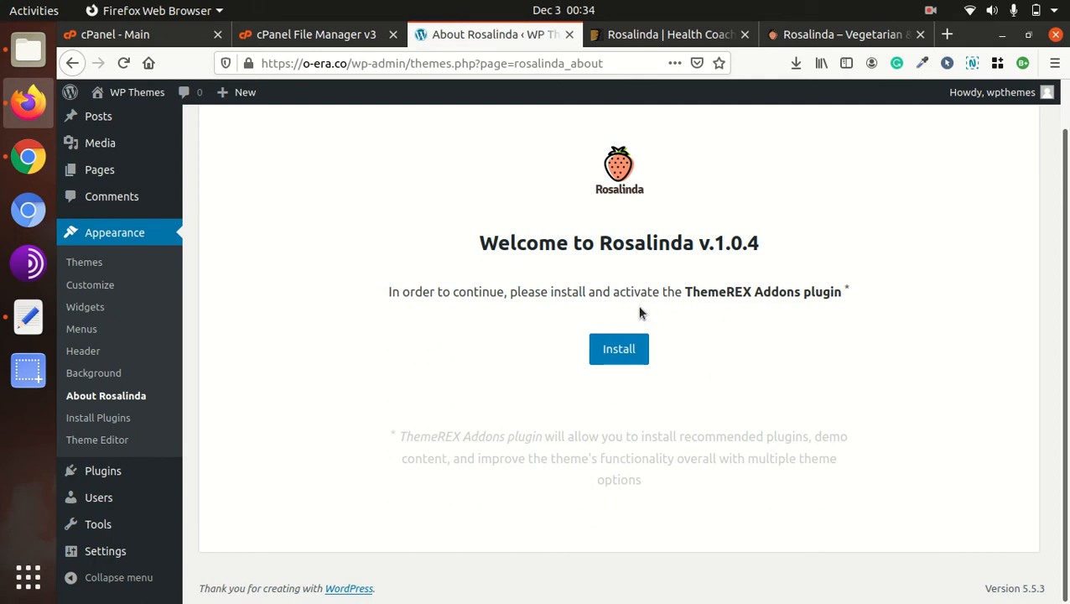
click(621, 353)
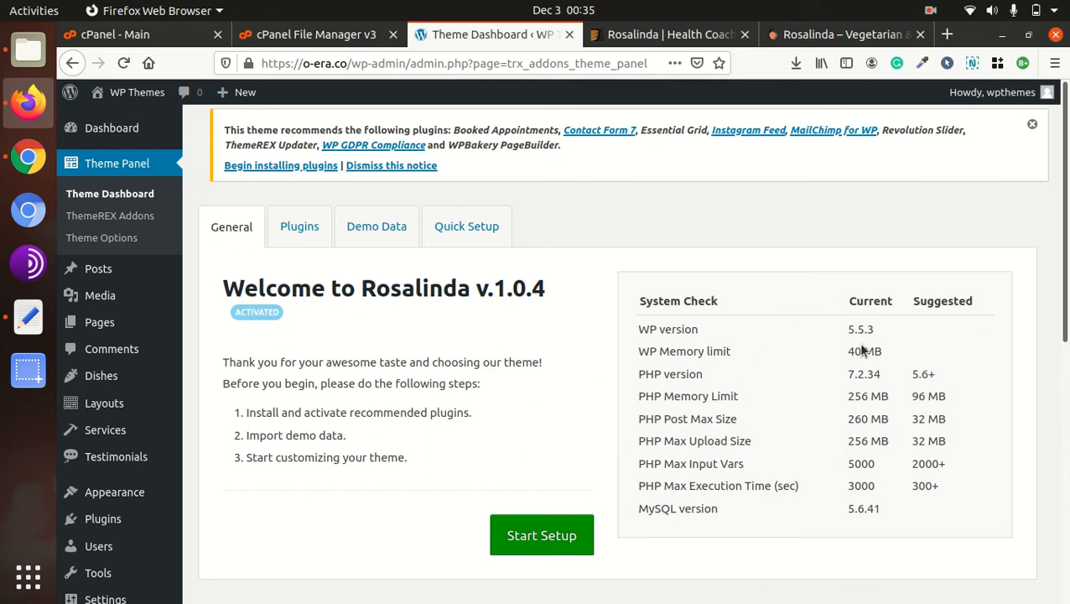
- Compare the current System Check values with the suggested ones and read the listed setup steps on the theme dashboard
drag(849, 327, 908, 514)
click(910, 516)
drag(912, 418, 885, 417)
drag(956, 443, 863, 439)
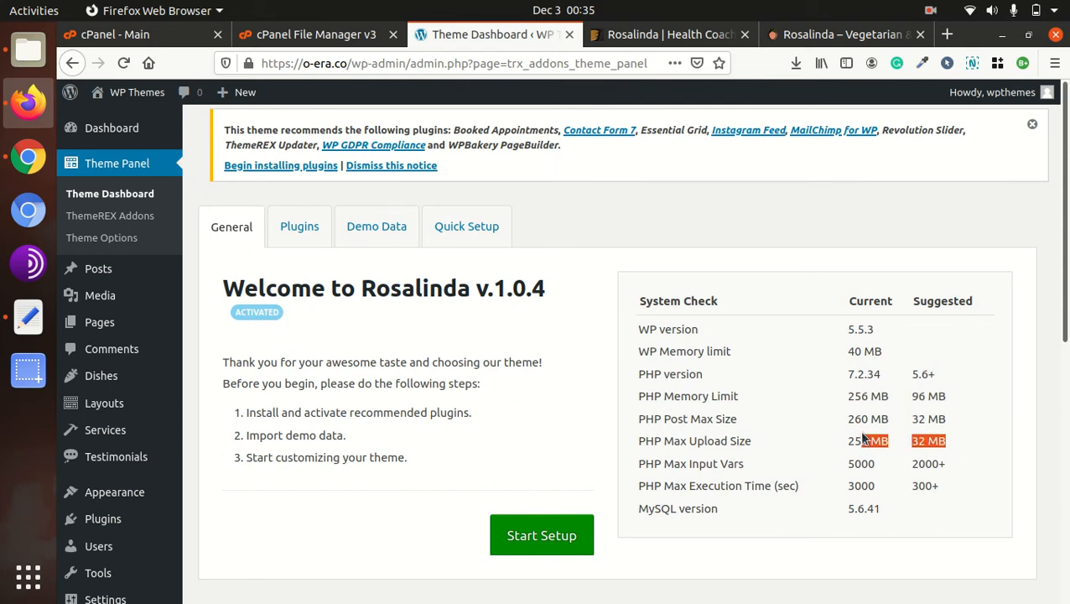
drag(945, 462, 881, 469)
drag(941, 488, 864, 491)
click(829, 525)
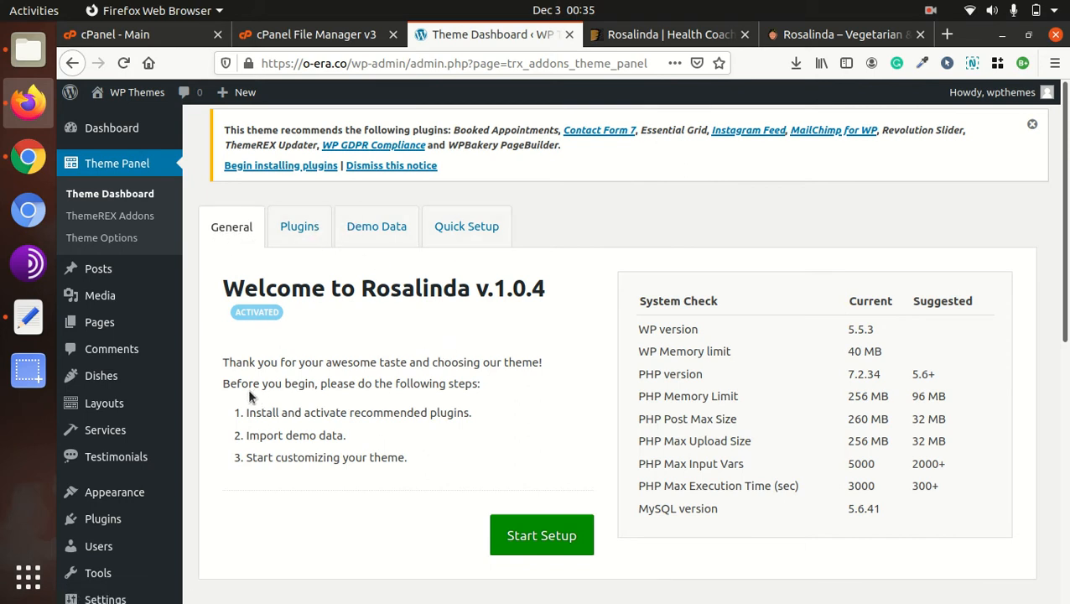
drag(246, 411, 419, 428)
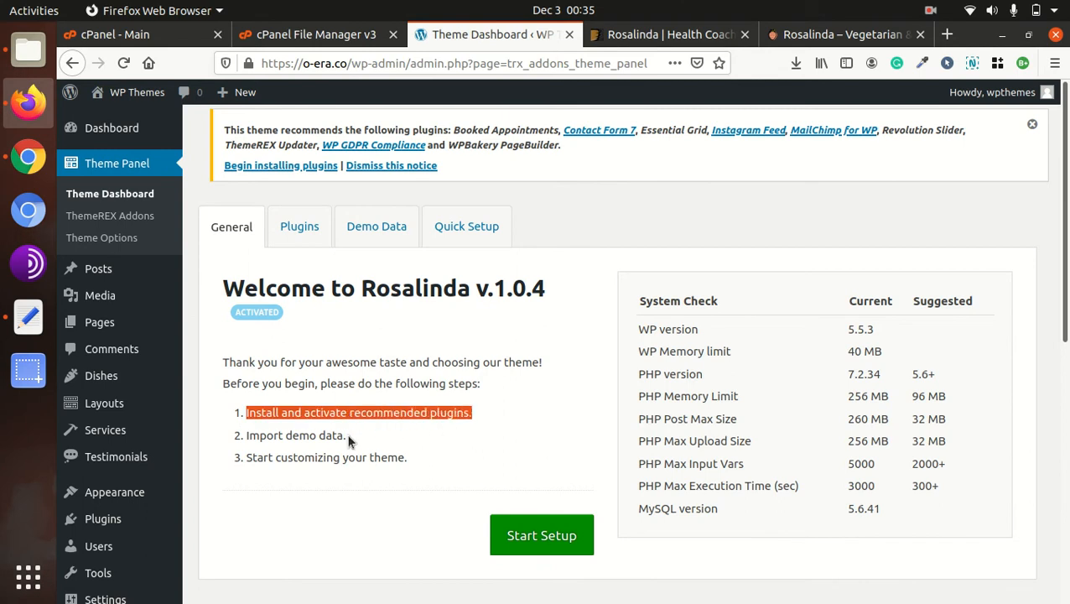
drag(249, 435, 363, 444)
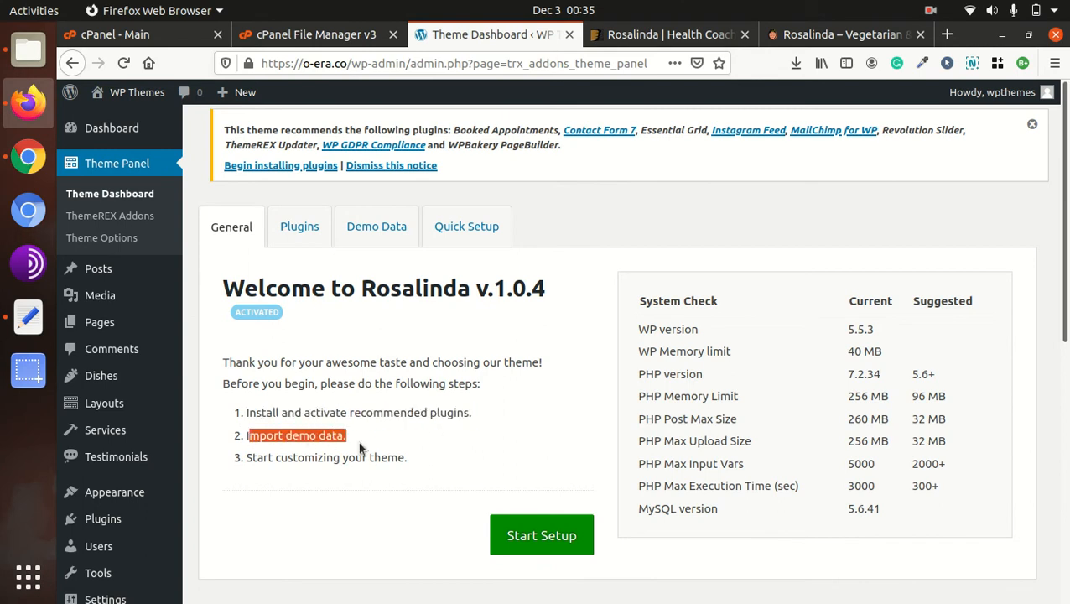
click(285, 315)
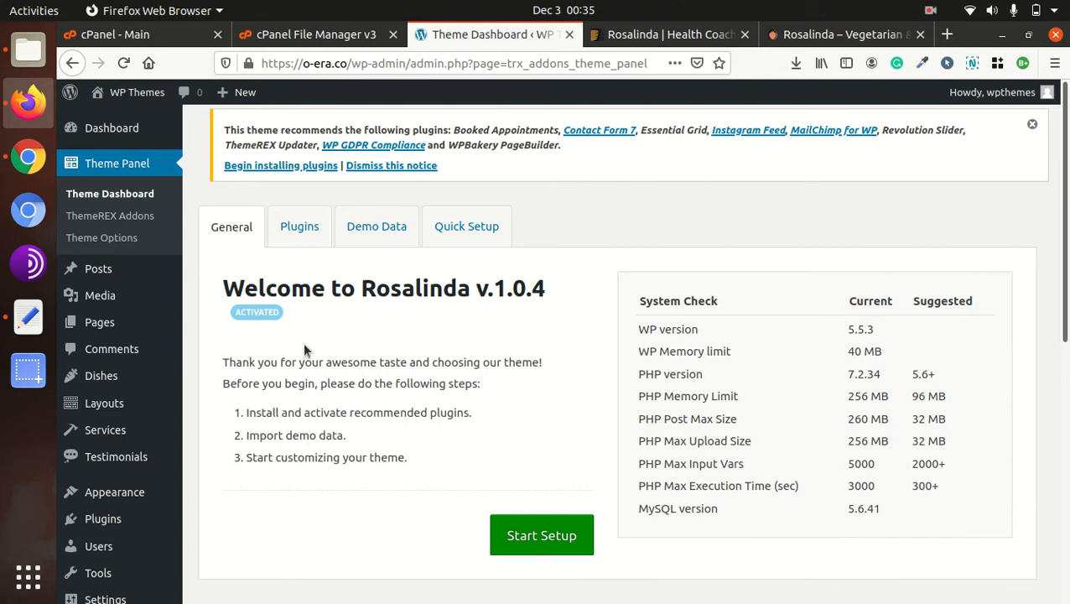
- Start the theme setup, then install and activate Contact Form 7, MailChimp for WP, Booked Appointments, WPBakery PageBuilder, Instagram Feed, Essential Grid and Revolution Slider
click(519, 533)
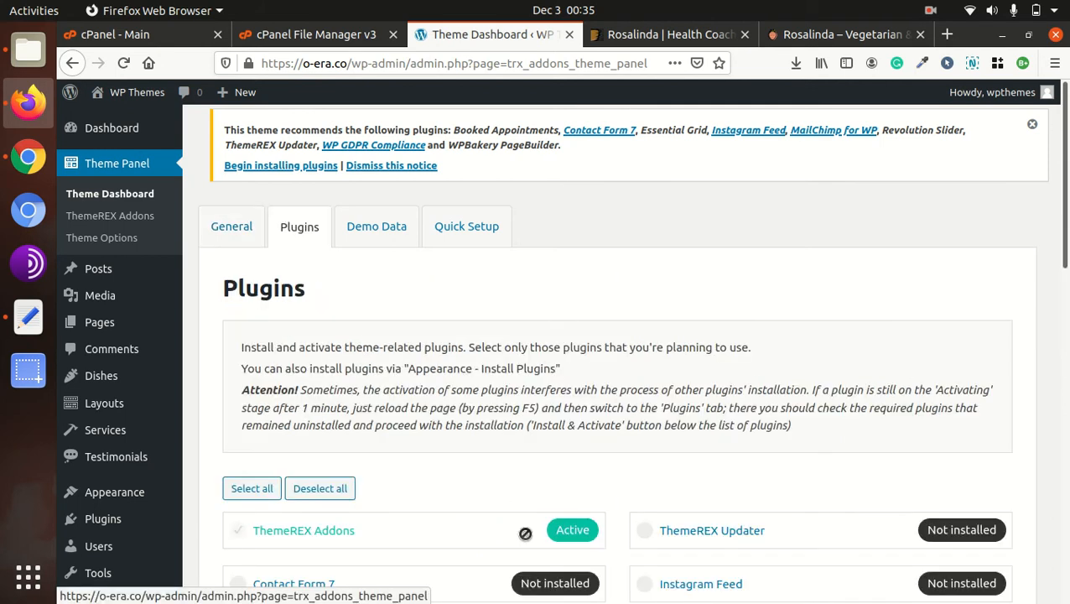
scroll(528, 528, down, 3)
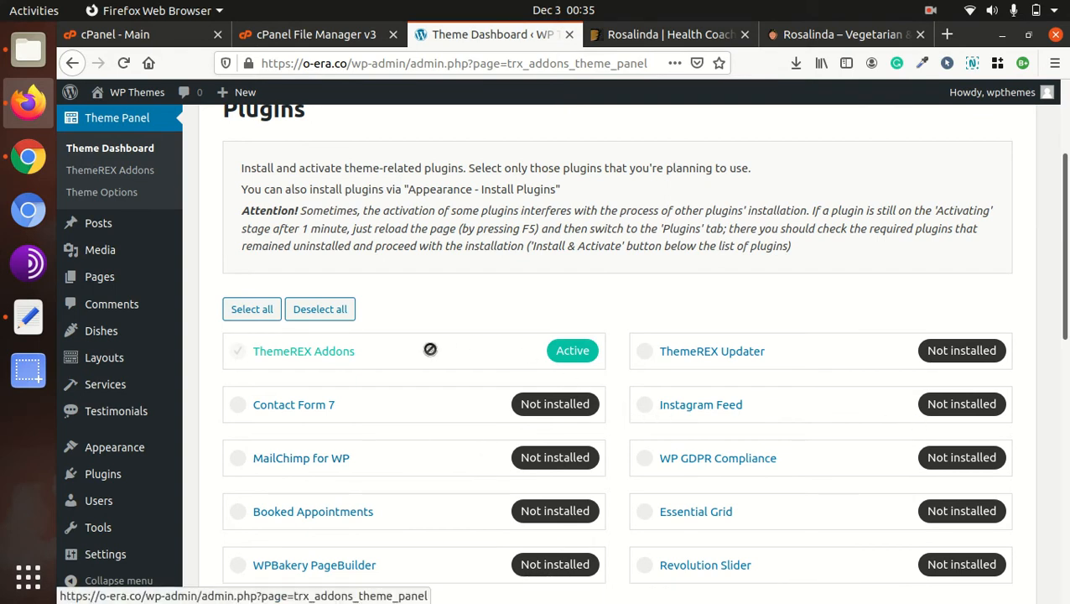
scroll(427, 369, up, 3)
scroll(420, 382, down, 4)
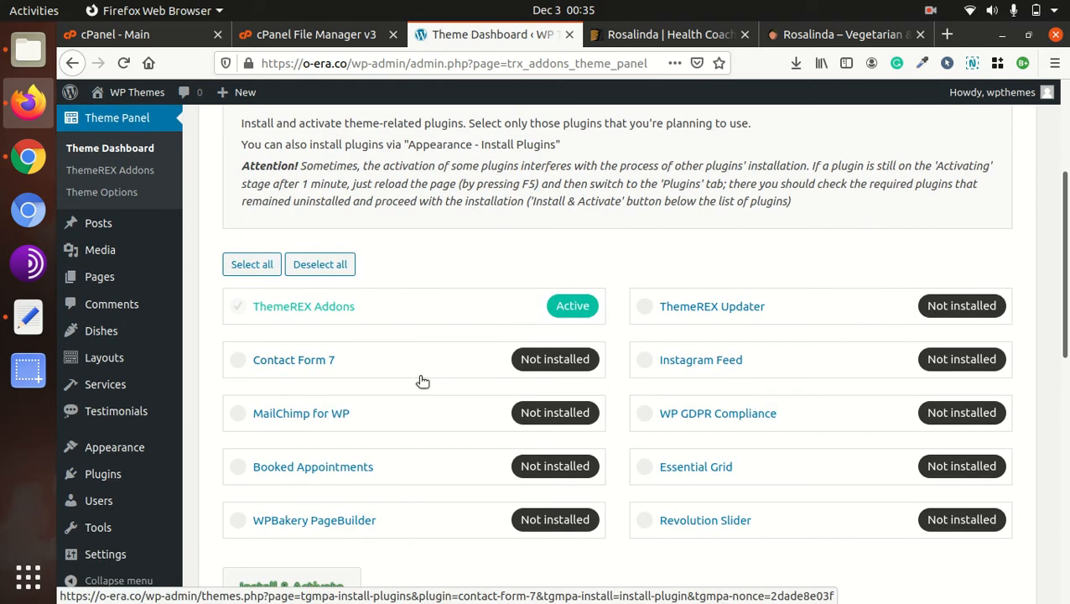
click(239, 361)
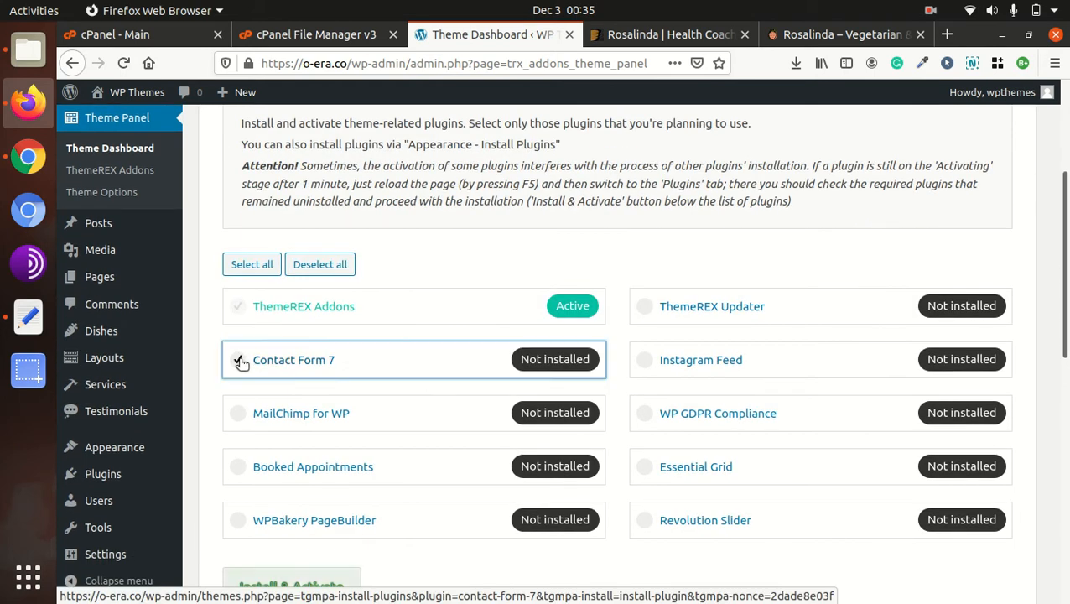
click(239, 415)
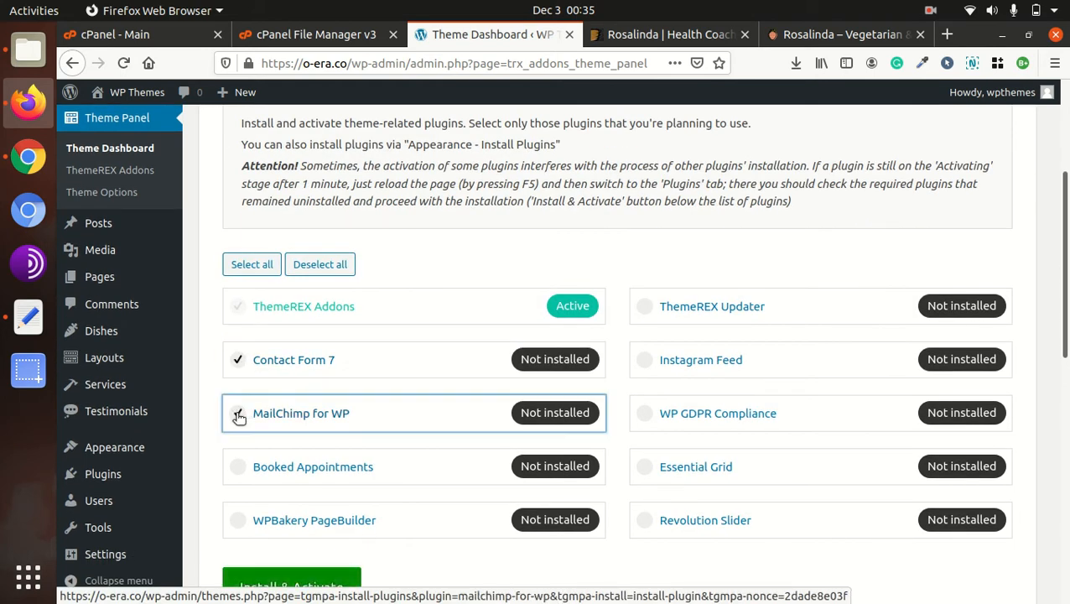
click(238, 469)
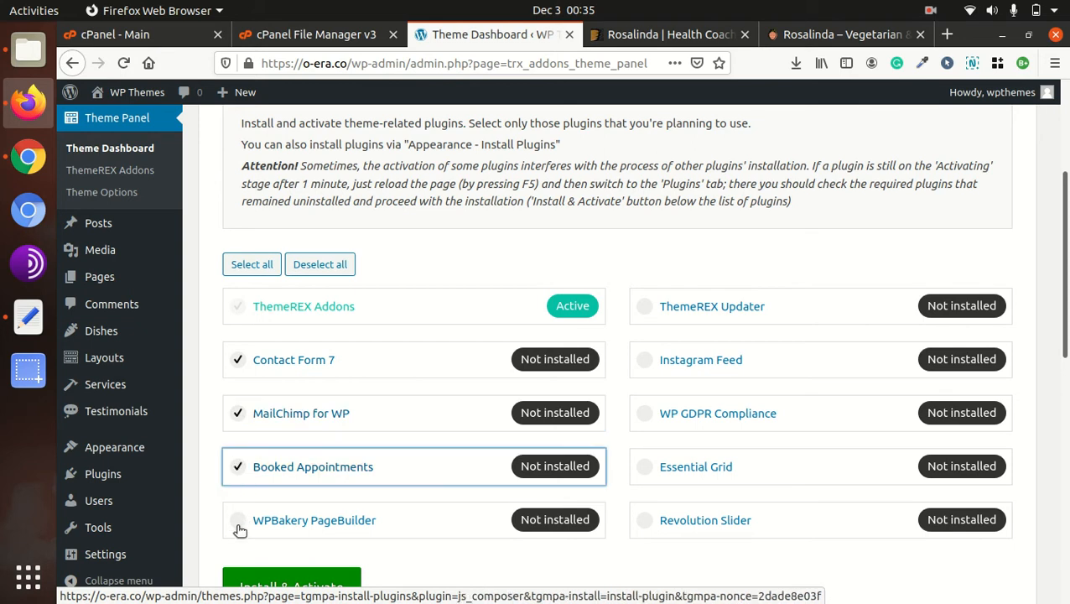
click(235, 522)
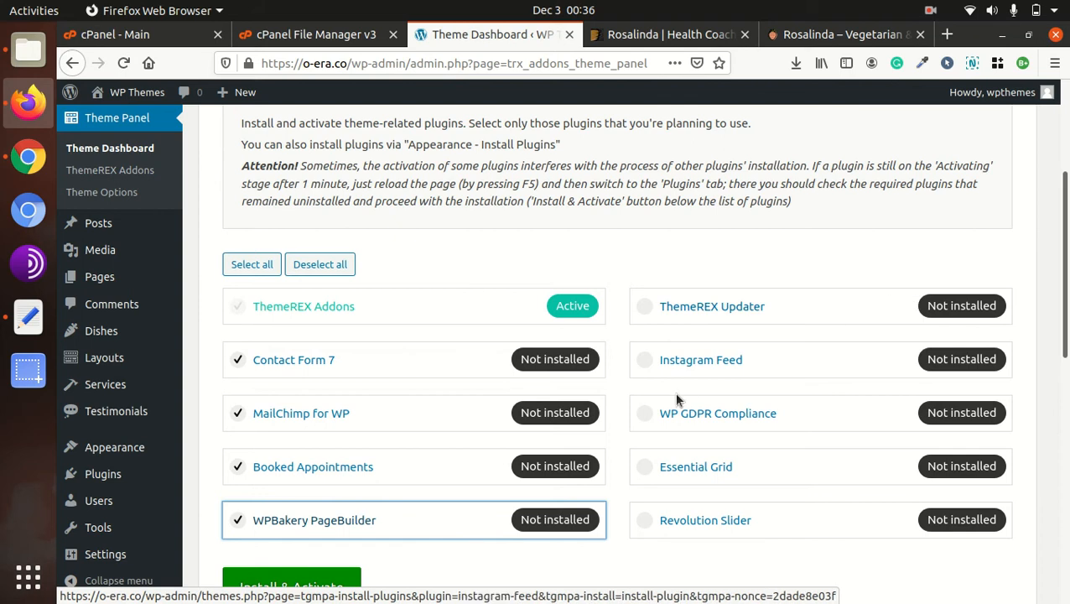
click(644, 360)
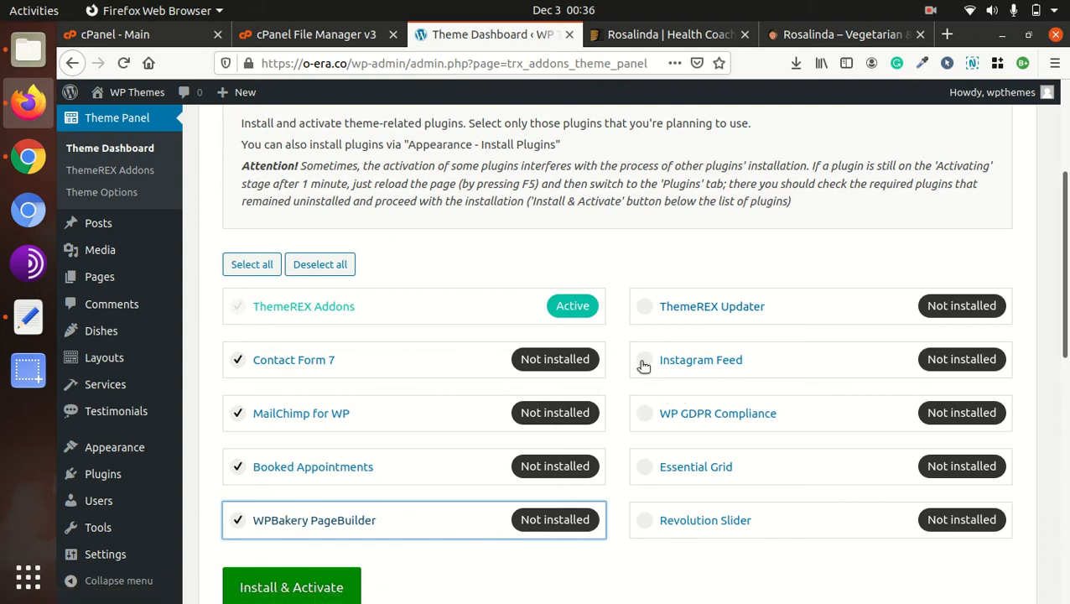
click(642, 468)
click(646, 522)
scroll(771, 521, down, 3)
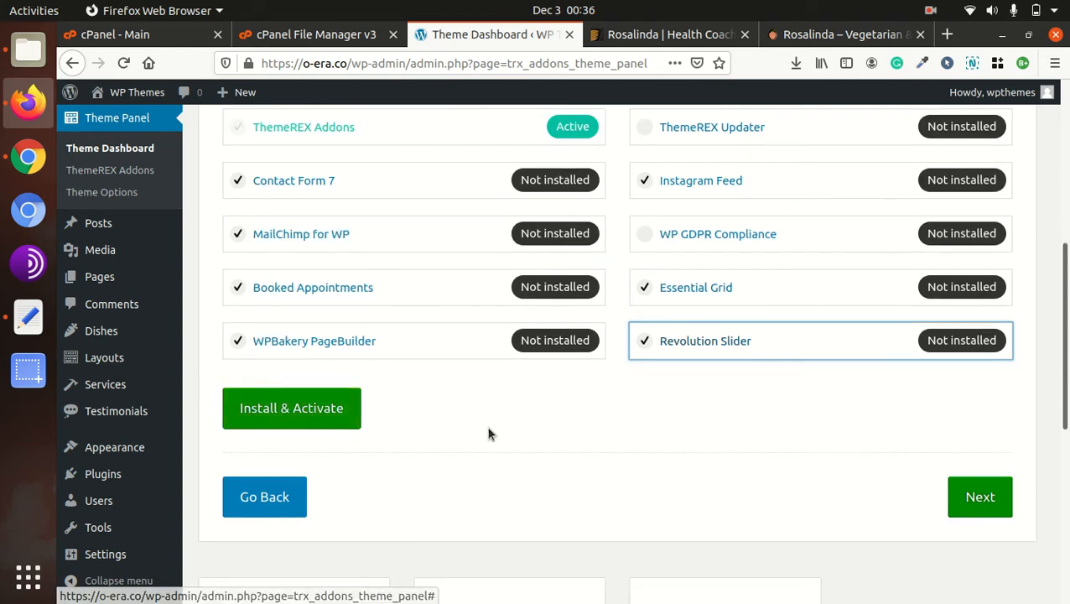
click(293, 411)
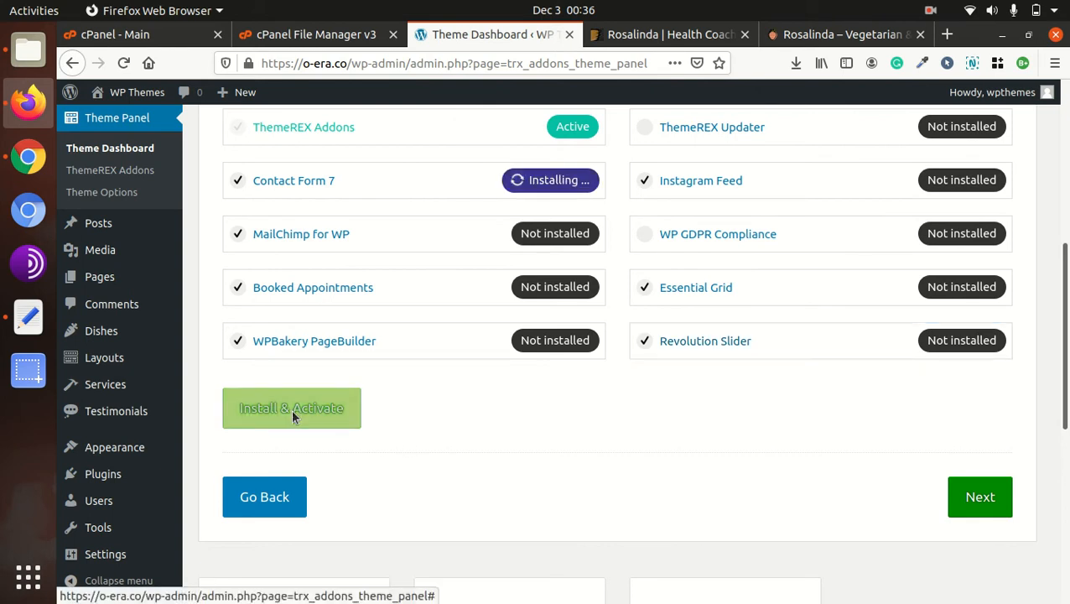
scroll(493, 428, up, 2)
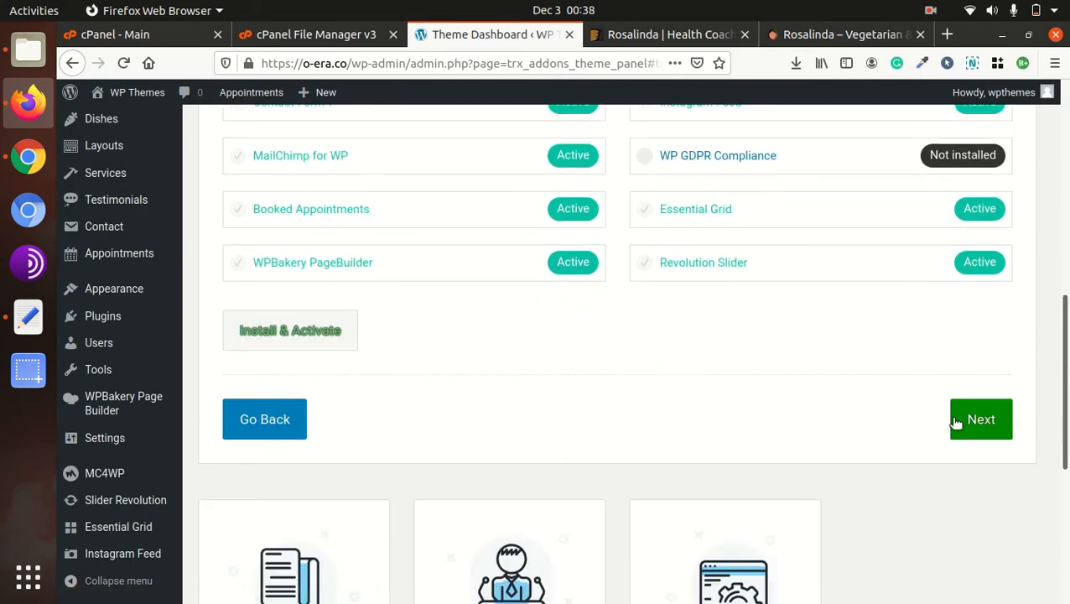
- Proceed to the Demo Data stage and read the explanations of the partial and whole demo-site import options
click(980, 417)
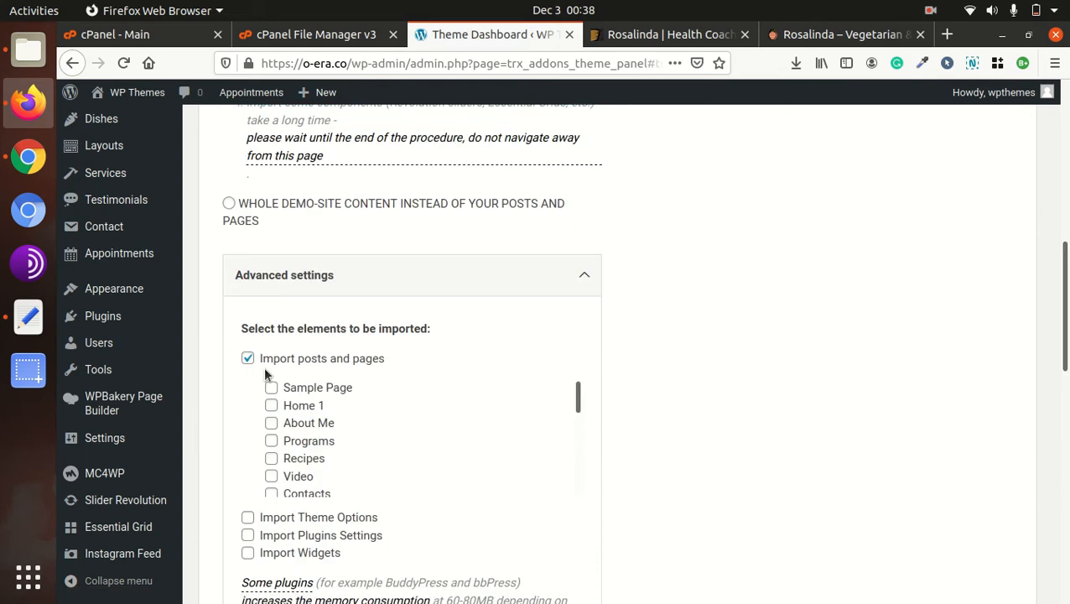
scroll(264, 367, up, 5)
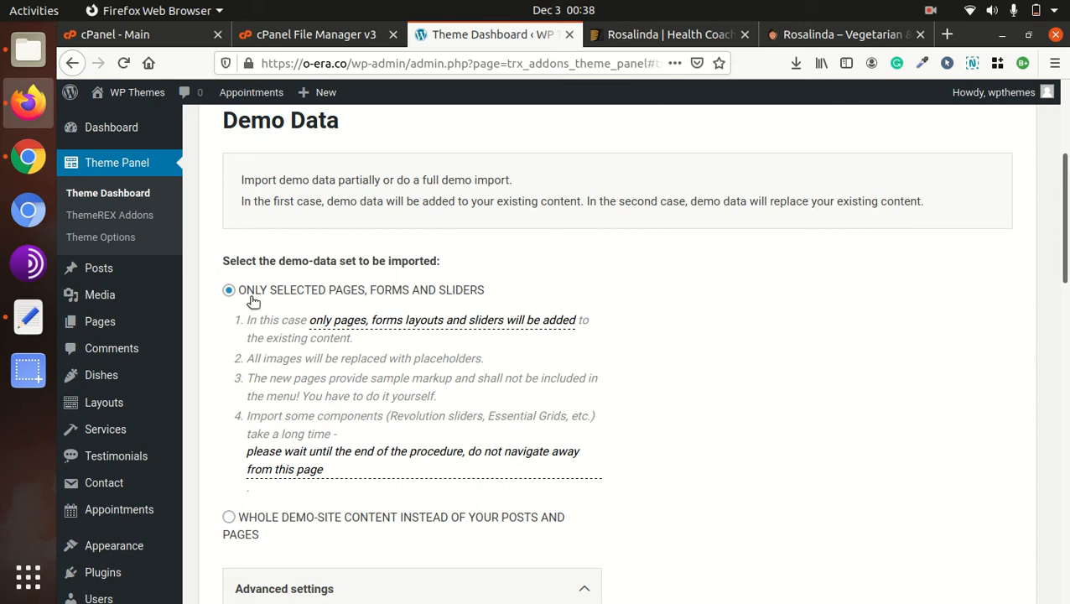
scroll(501, 304, down, 2)
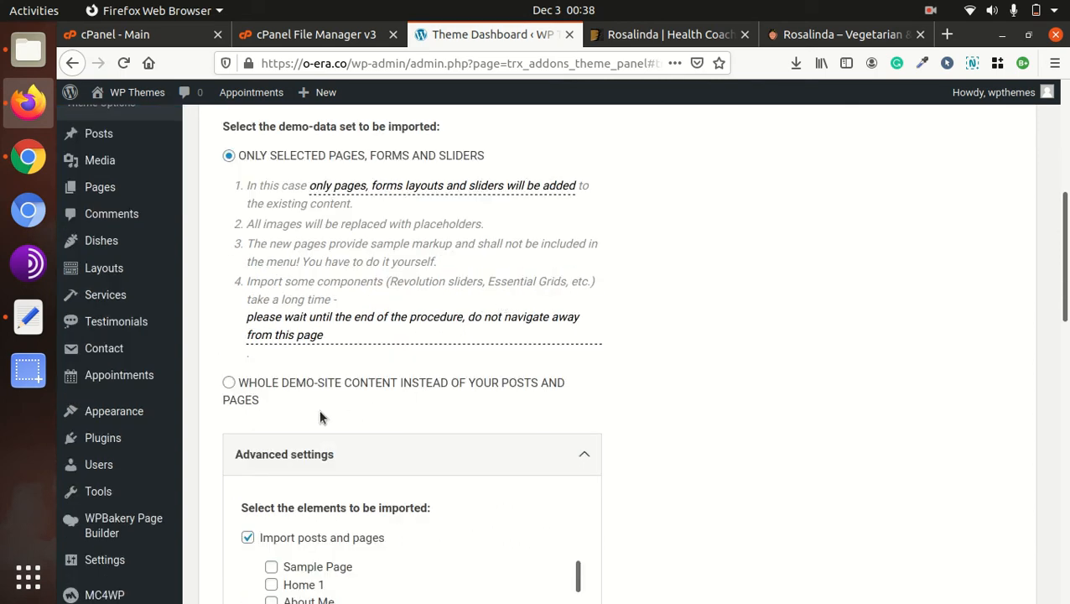
scroll(469, 394, up, 4)
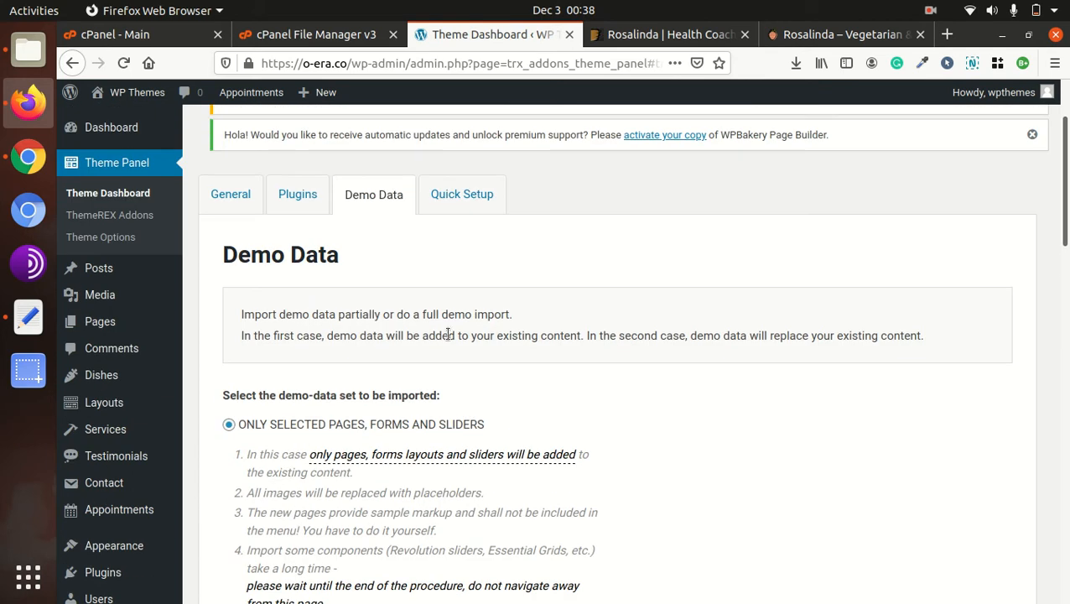
scroll(448, 338, down, 2)
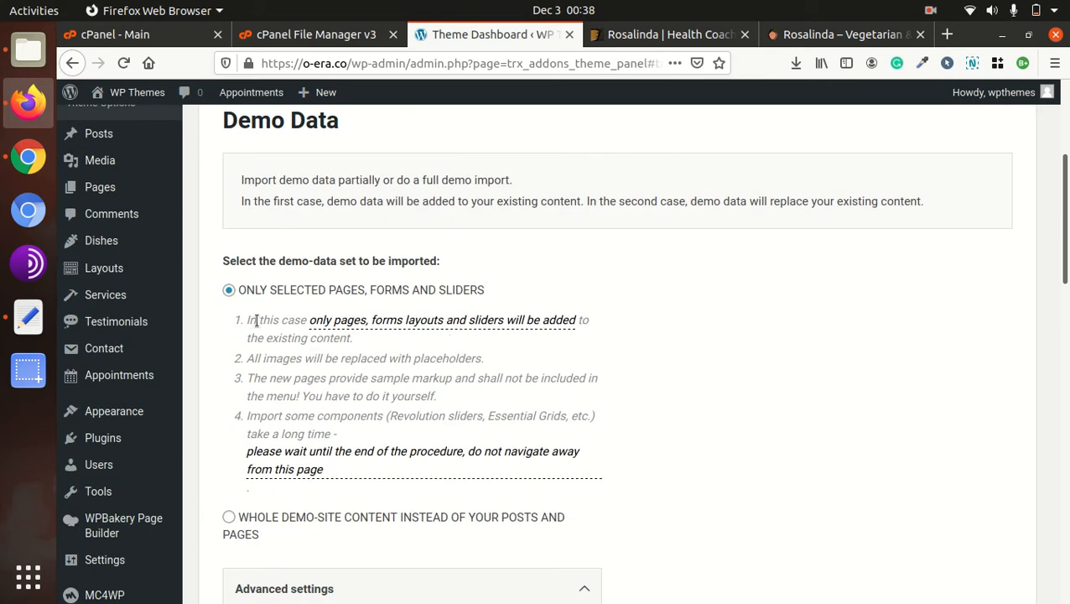
scroll(268, 328, down, 2)
scroll(251, 331, up, 5)
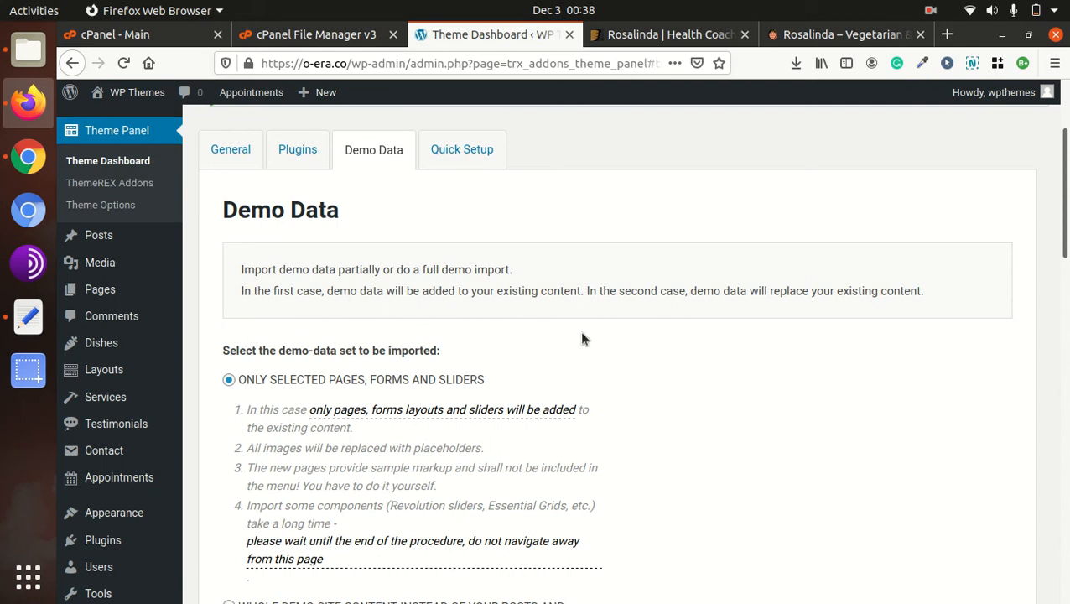
scroll(579, 332, down, 2)
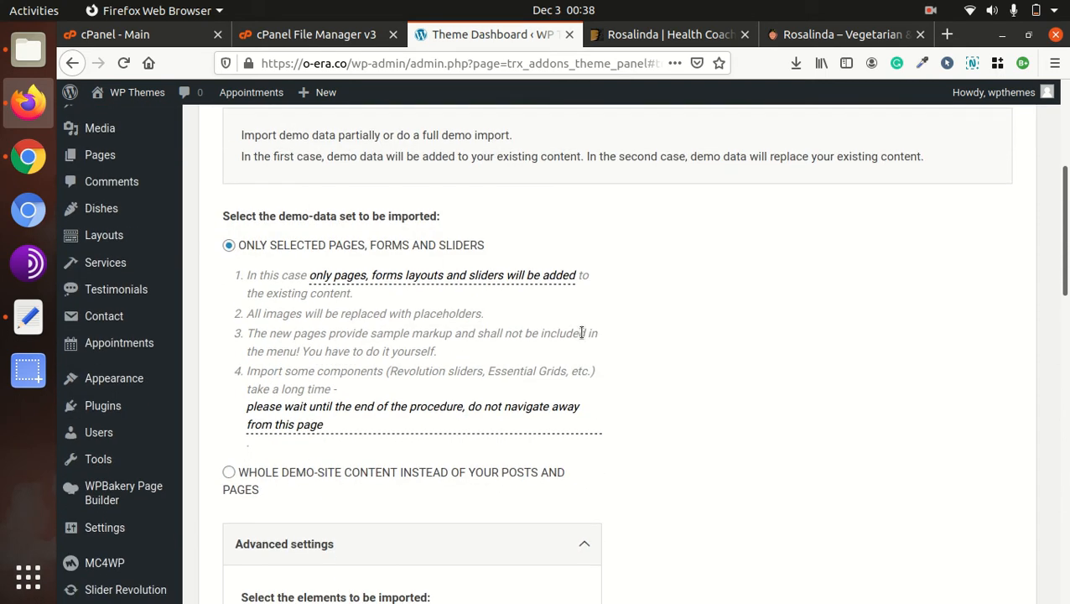
- Try the whole demo-site content option, but return to the partial installation when asked to confirm erasing the old data
scroll(583, 335, up, 1)
scroll(582, 336, down, 2)
scroll(533, 337, up, 1)
drag(343, 289, 446, 293)
scroll(436, 341, down, 2)
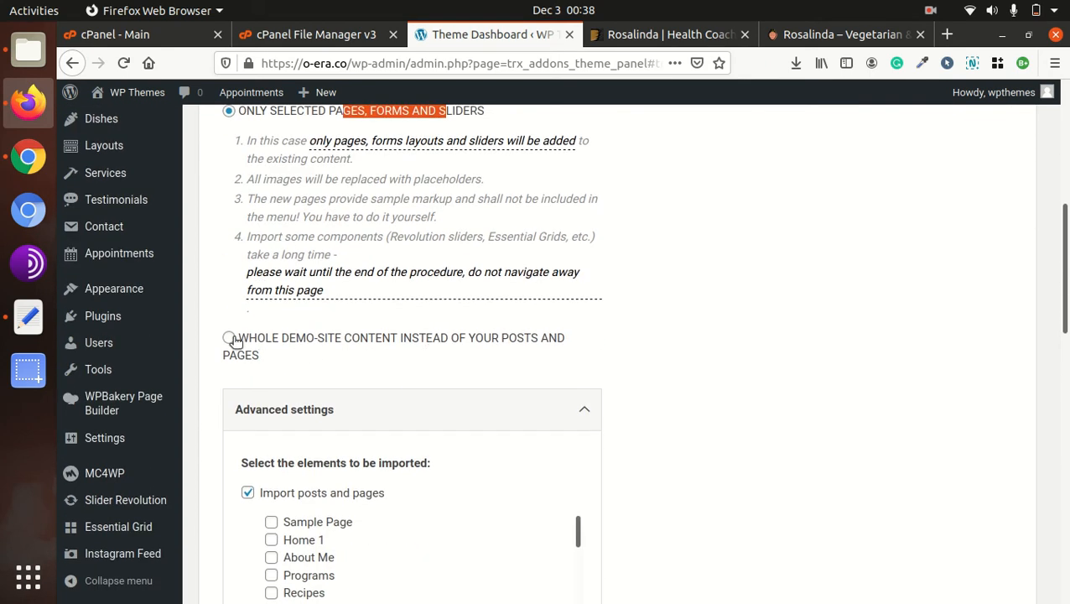
click(230, 338)
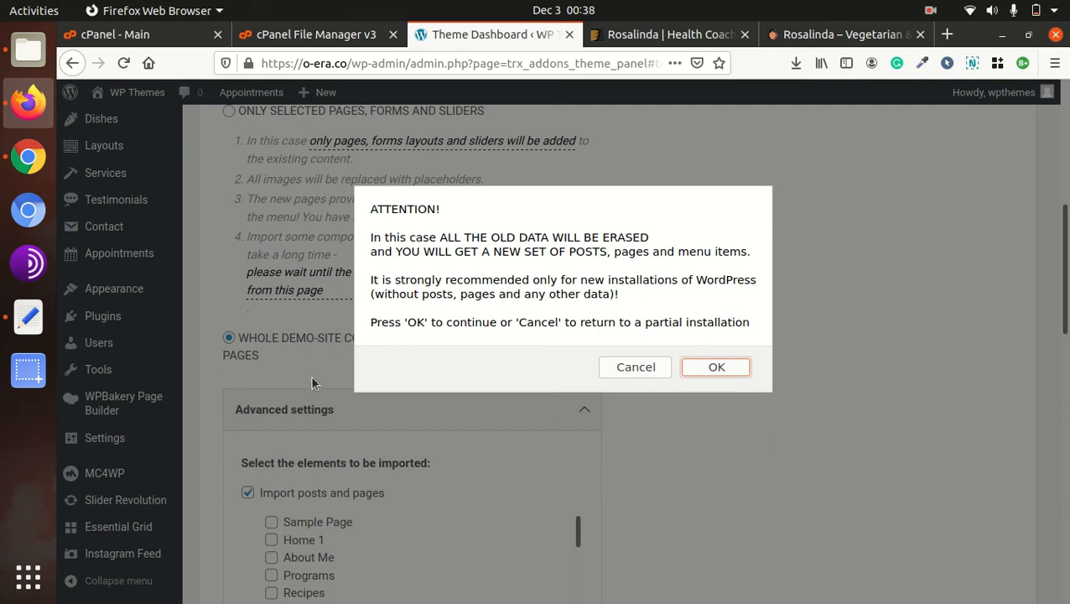
click(634, 367)
- Review the pages, theme options, plugin settings, widgets and plugin data that can be chosen for a partial import
scroll(451, 377, down, 5)
scroll(439, 382, up, 1)
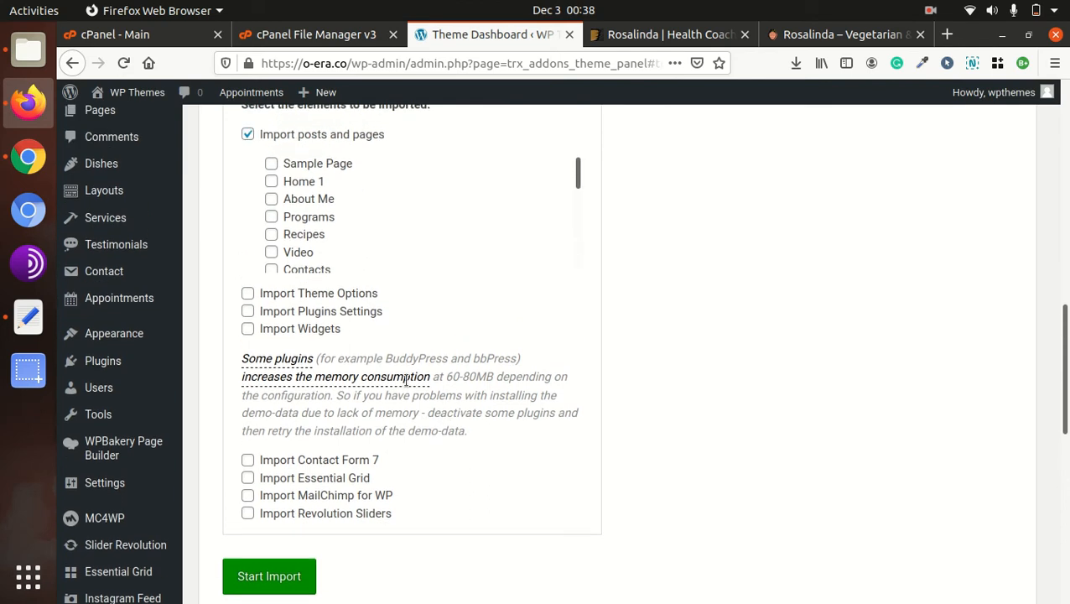
scroll(294, 465, up, 3)
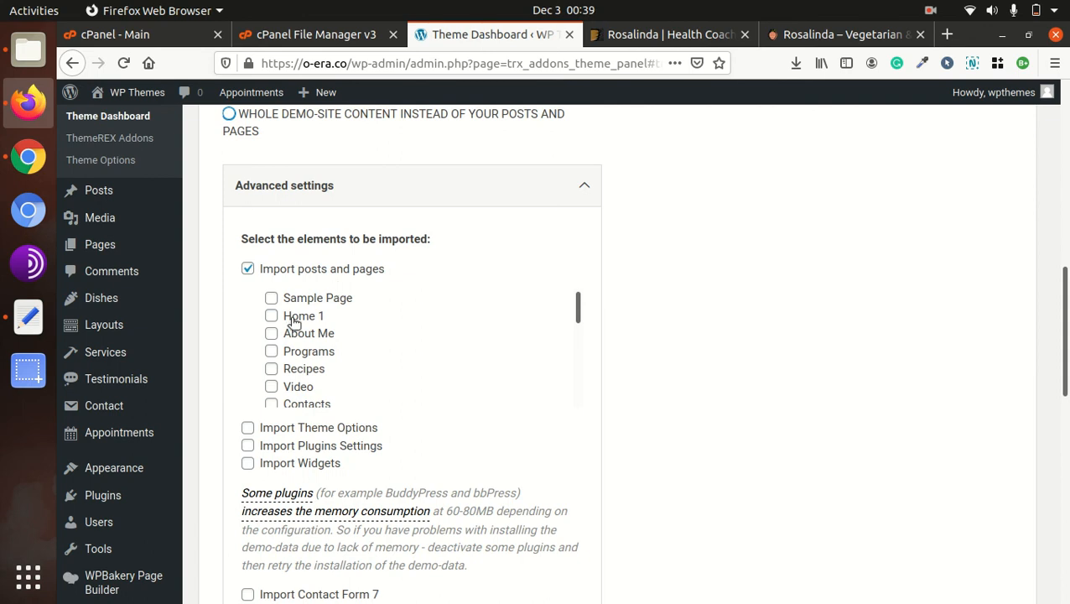
scroll(327, 348, down, 5)
scroll(485, 398, down, 5)
scroll(453, 398, down, 2)
scroll(426, 398, up, 9)
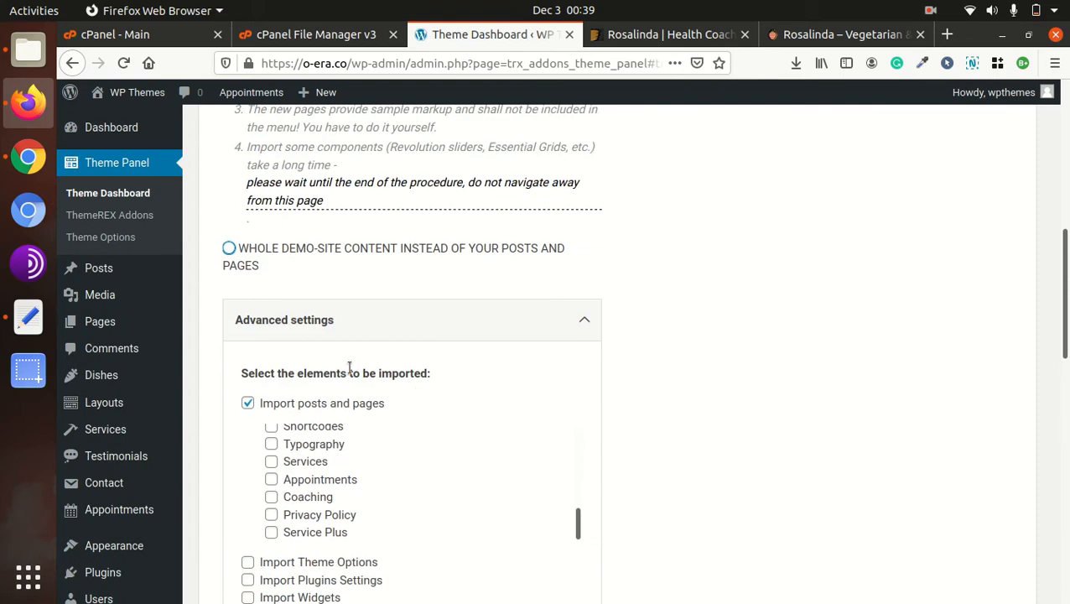
- Choose to import the whole demo-site content instead of the existing posts and pages, accepting that old data is erased
click(229, 248)
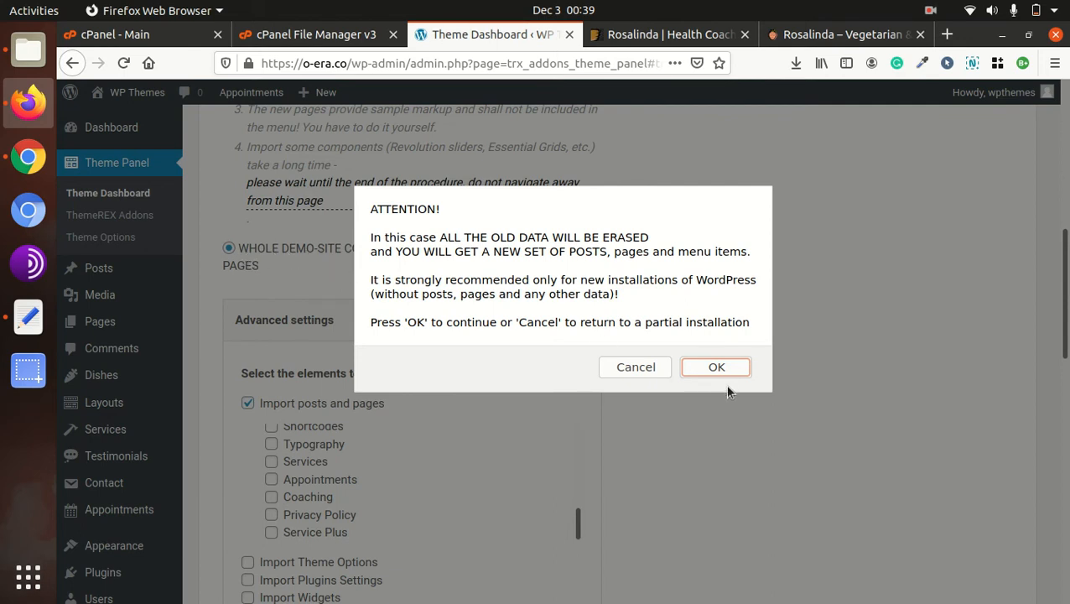
click(709, 366)
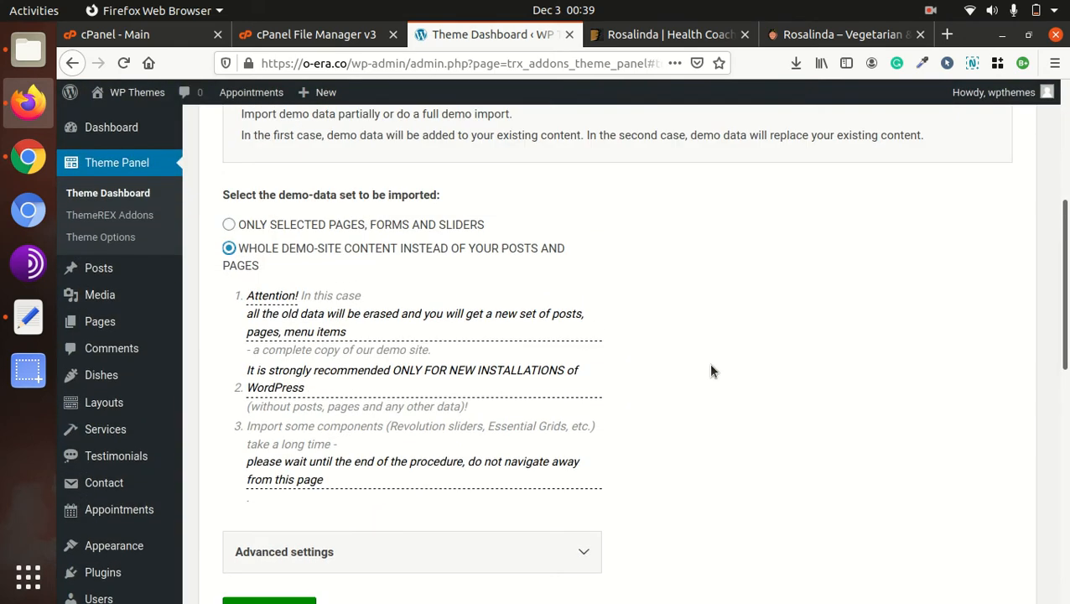
- Read the notes on the whole demo-site import and compare them with the introduction to partial and full imports
scroll(710, 370, down, 4)
scroll(710, 371, up, 8)
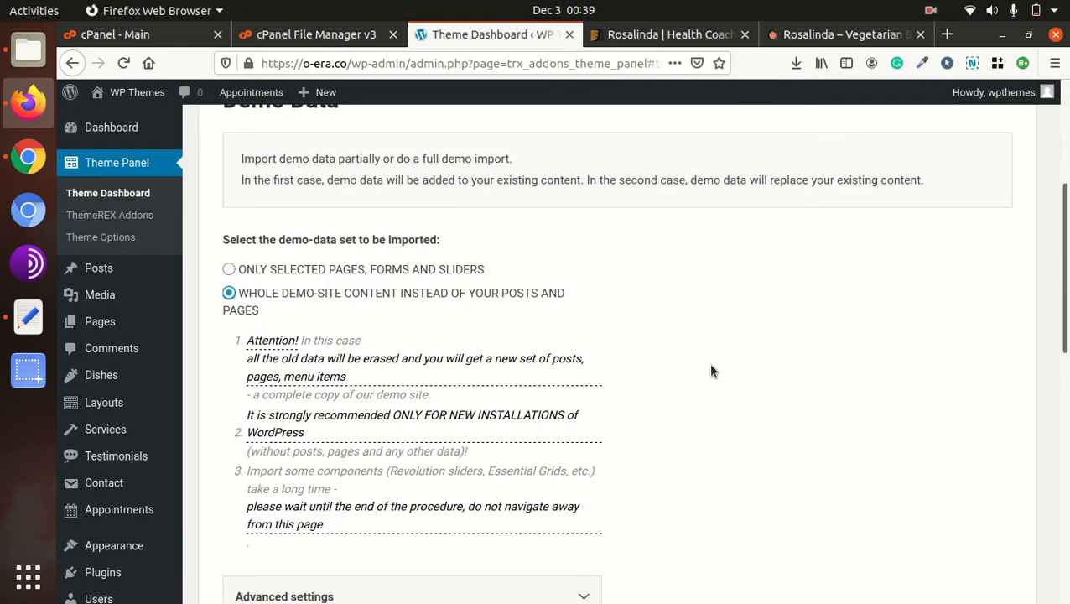
scroll(710, 370, up, 2)
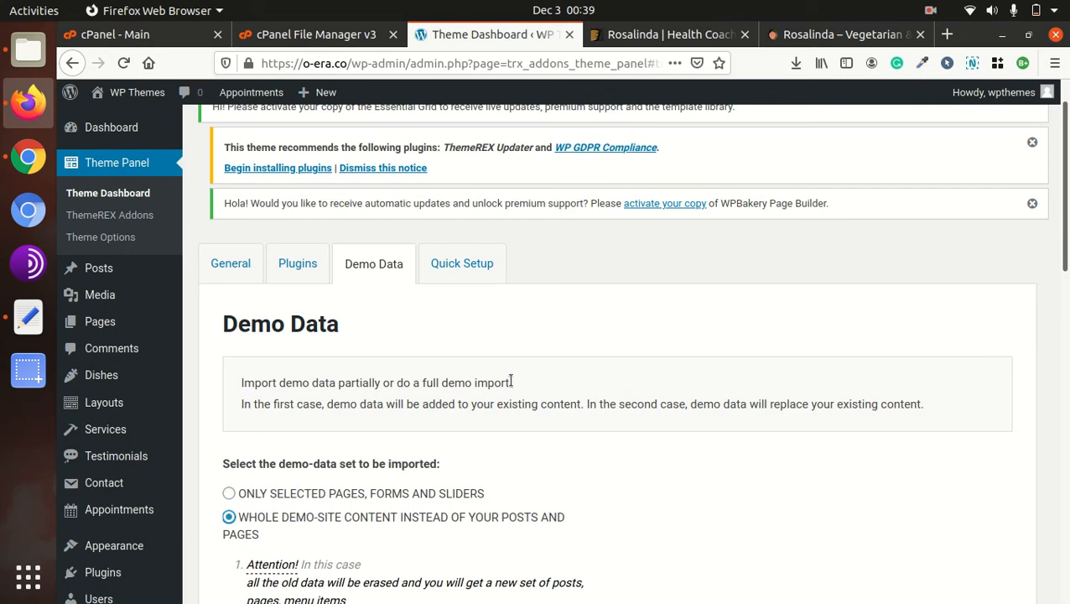
scroll(491, 381, up, 1)
scroll(491, 381, down, 10)
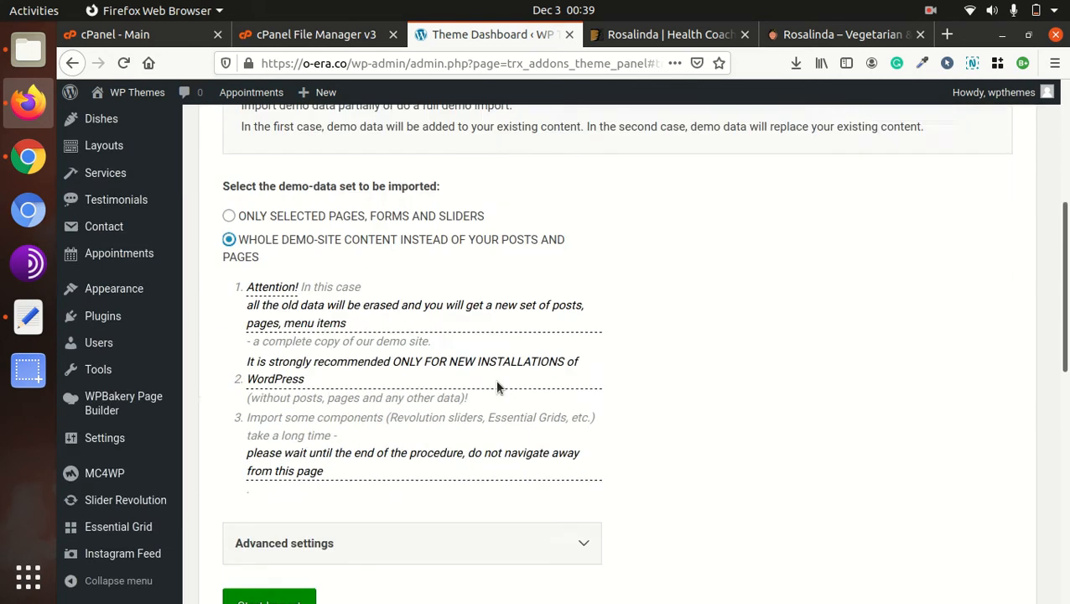
scroll(497, 388, up, 5)
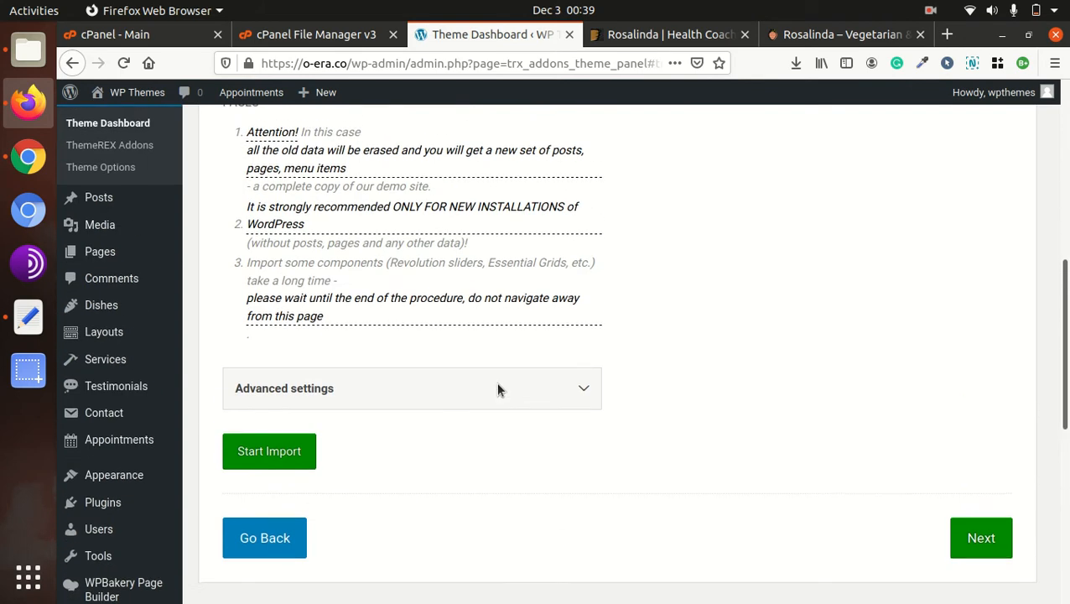
scroll(497, 388, up, 4)
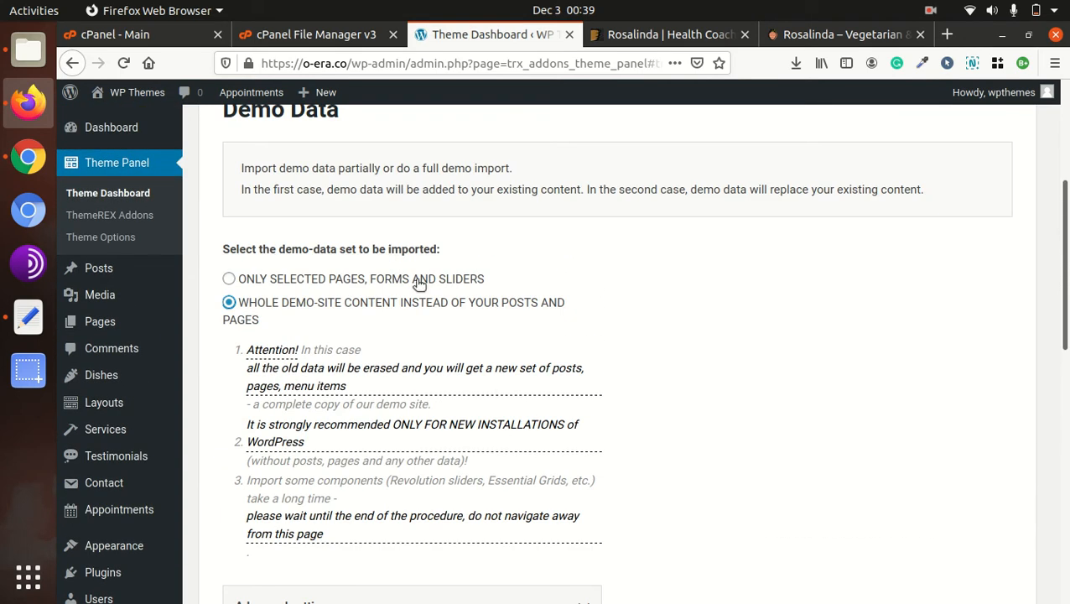
scroll(709, 375, down, 5)
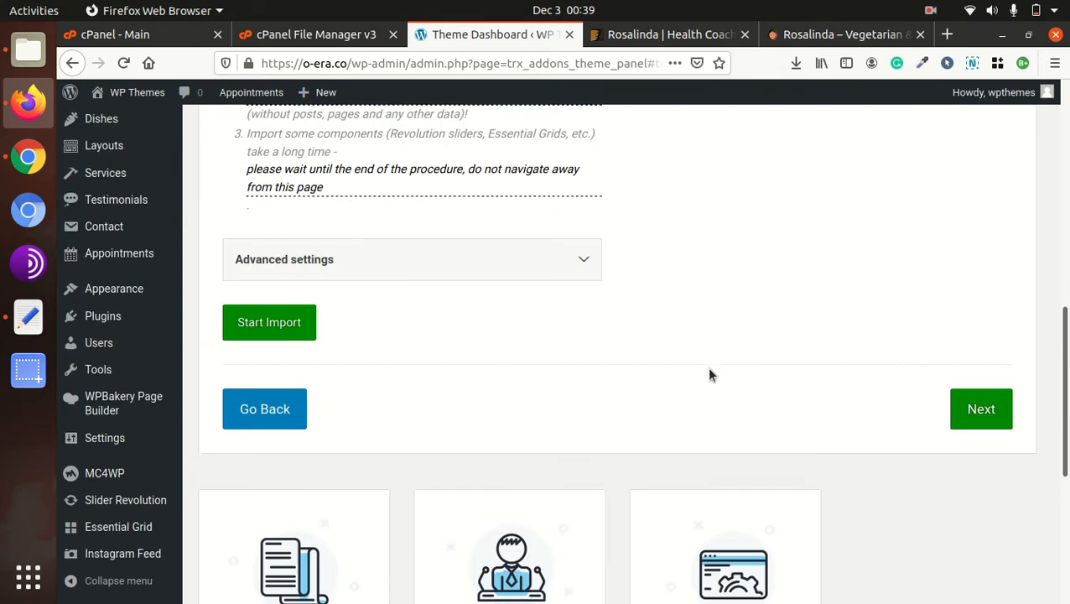
scroll(513, 317, up, 5)
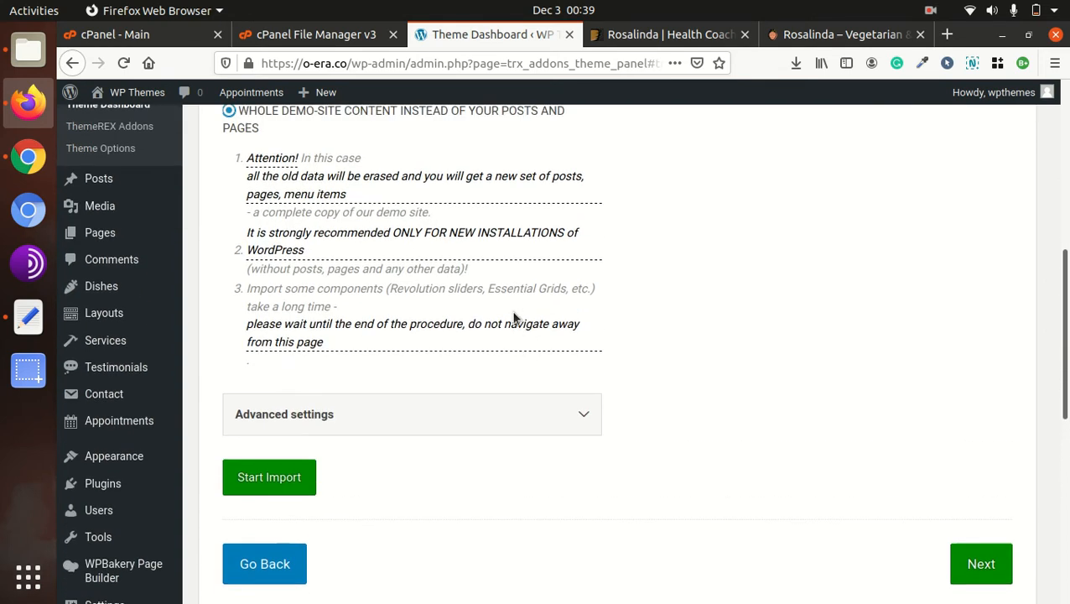
scroll(369, 335, down, 5)
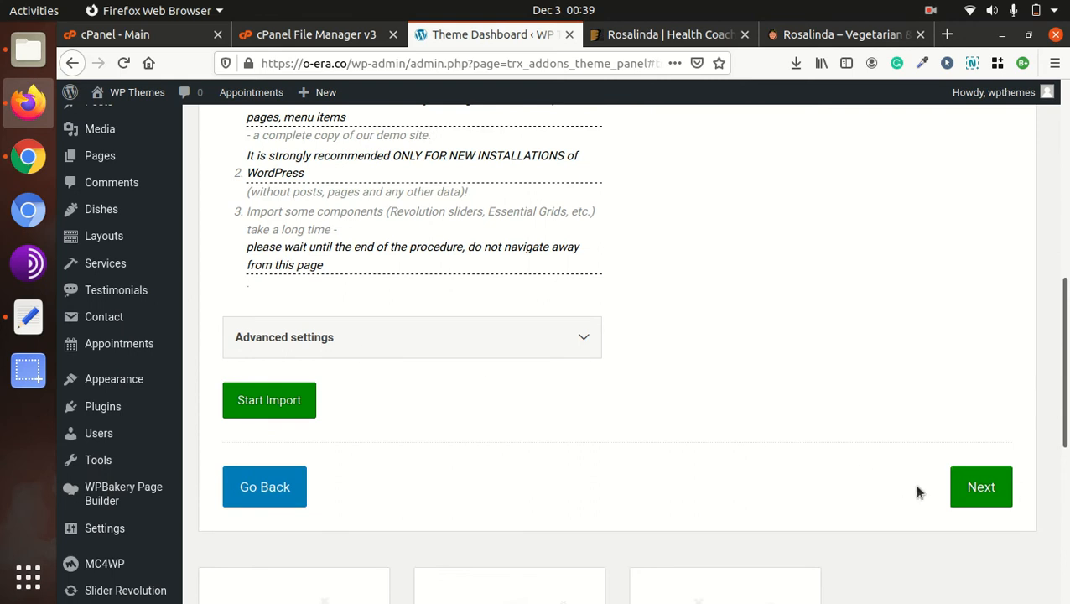
- Go on to the Quick Setup stage and examine its theme color, logo, layout and posts page settings
click(974, 491)
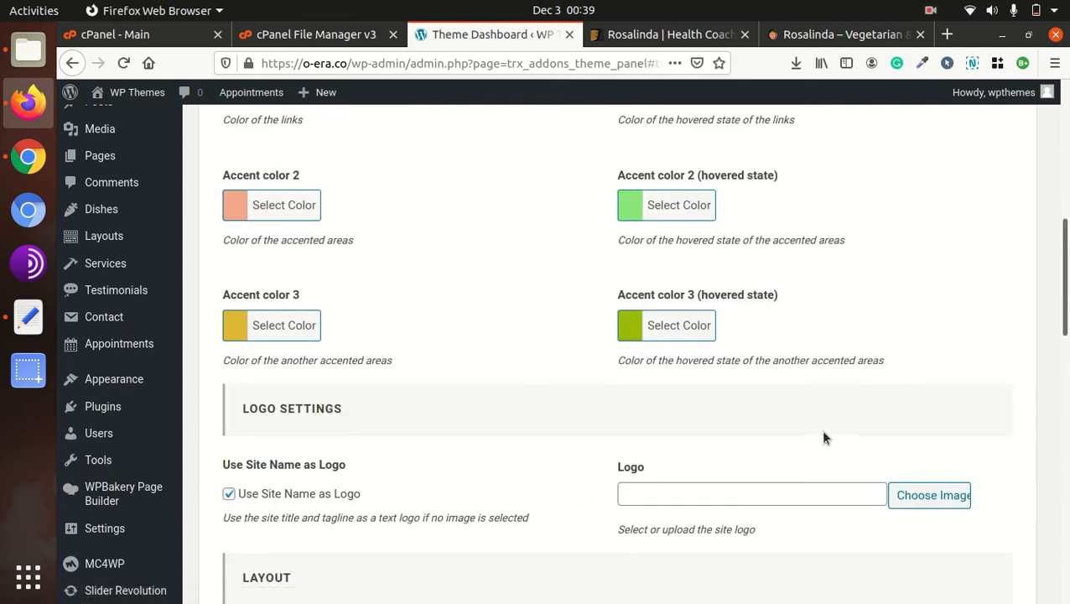
scroll(539, 412, up, 4)
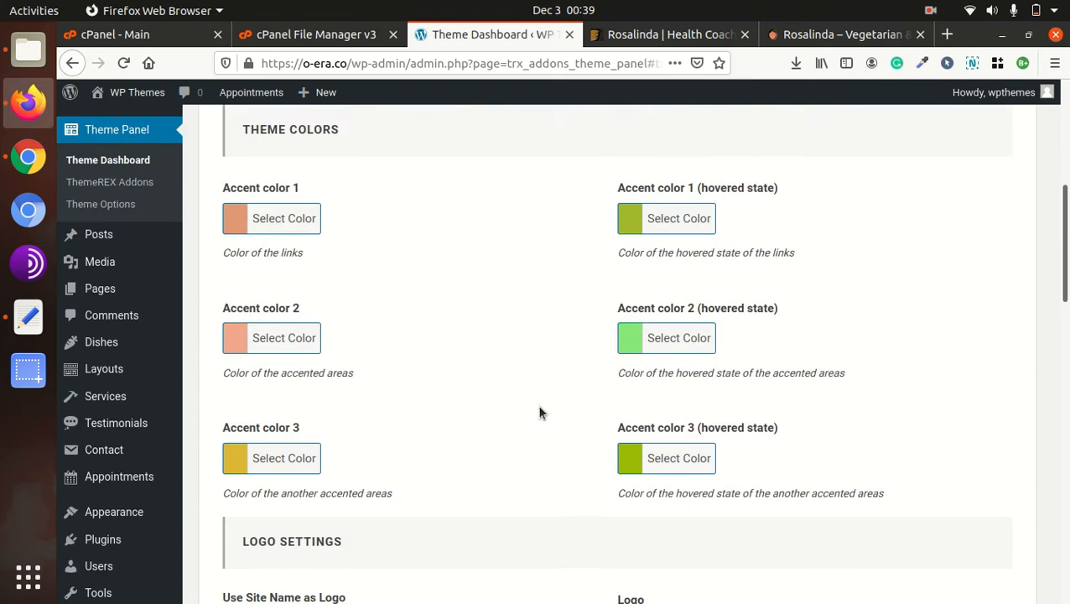
scroll(539, 412, down, 4)
scroll(539, 412, up, 5)
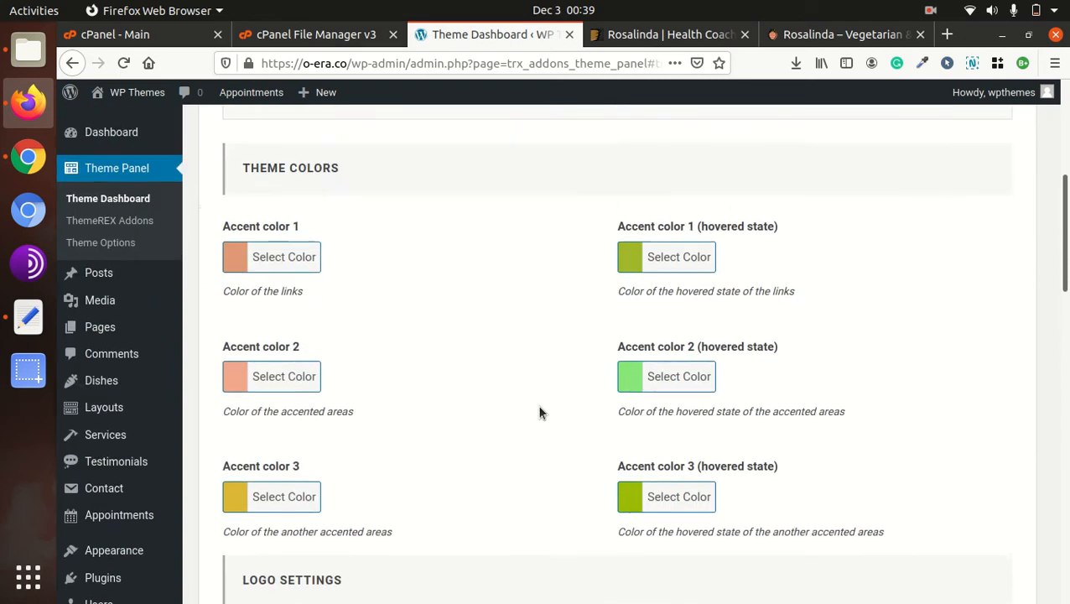
scroll(539, 412, down, 3)
scroll(539, 412, down, 10)
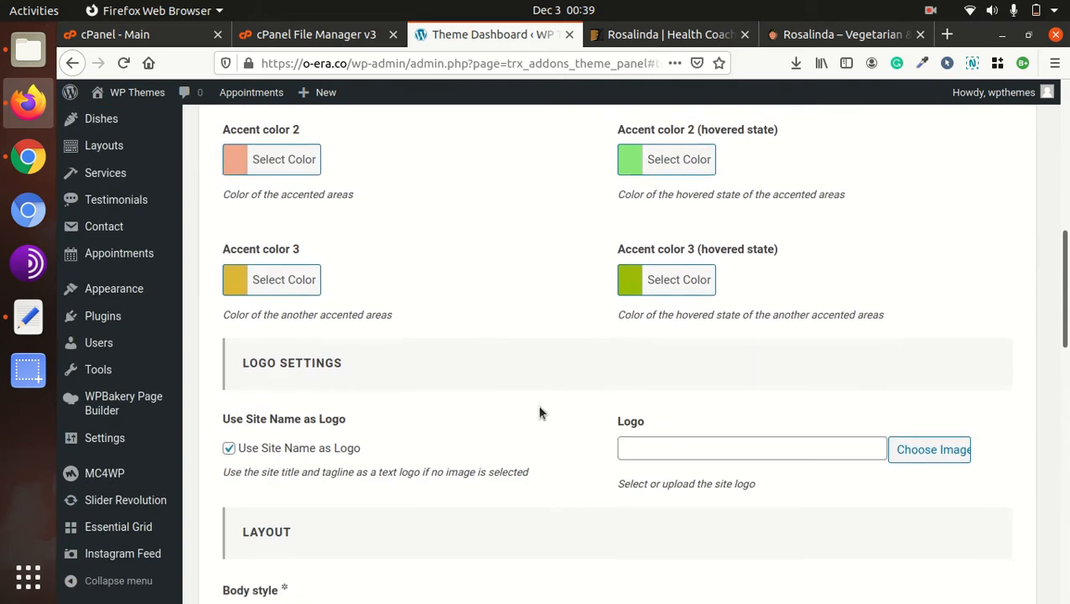
scroll(539, 412, down, 2)
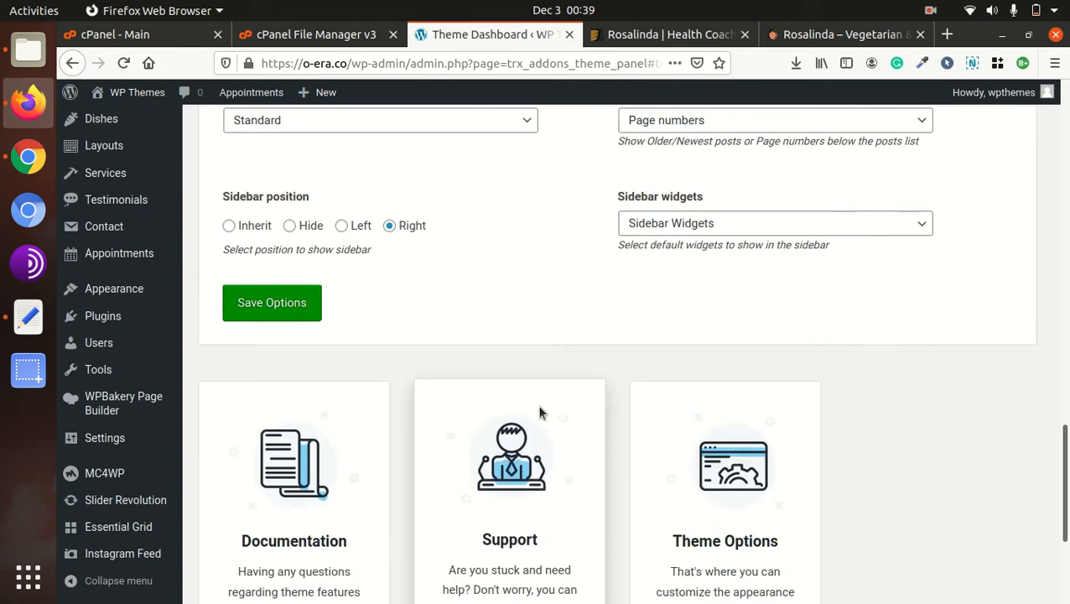
scroll(333, 338, down, 3)
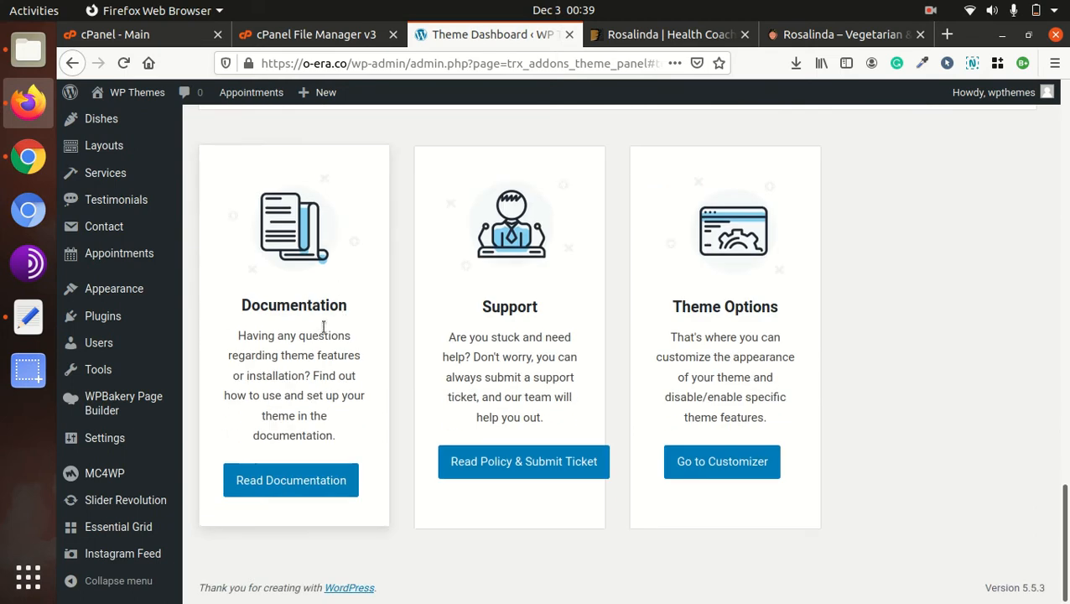
- Save the Quick Setup options as they are
scroll(338, 305, up, 1)
scroll(338, 305, up, 3)
click(281, 304)
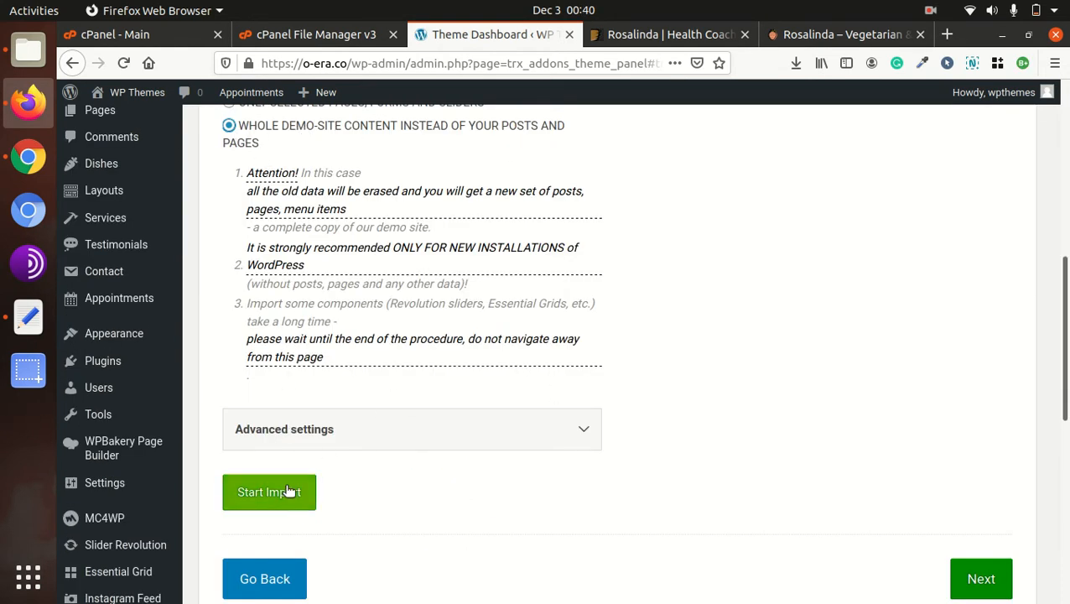
- Expand the advanced import settings and start the whole demo-site import with all elements, including plugin data and media
click(566, 436)
scroll(564, 439, down, 4)
scroll(366, 356, down, 4)
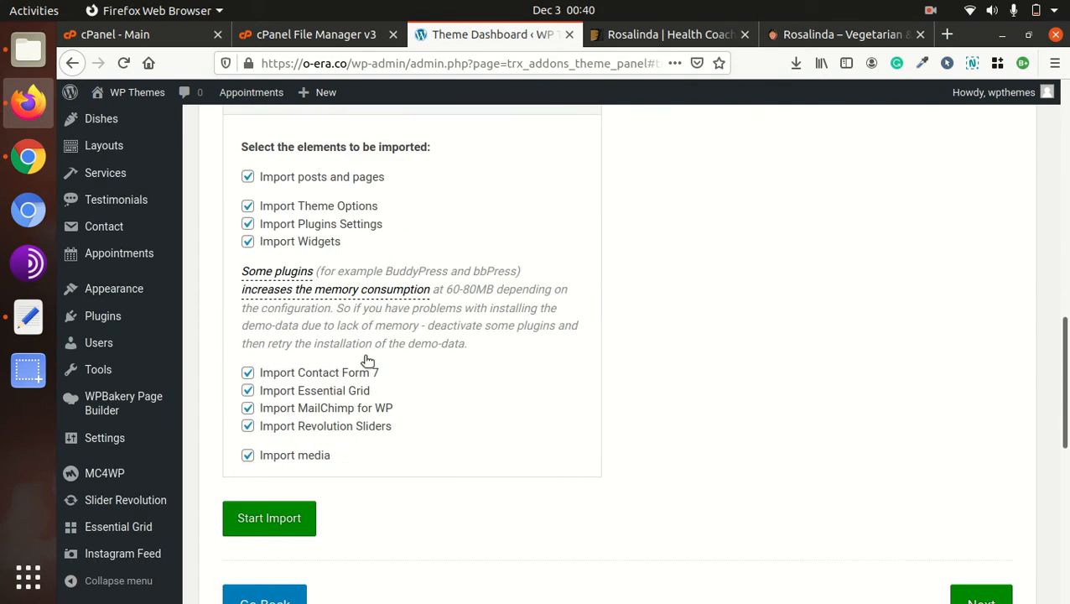
click(262, 497)
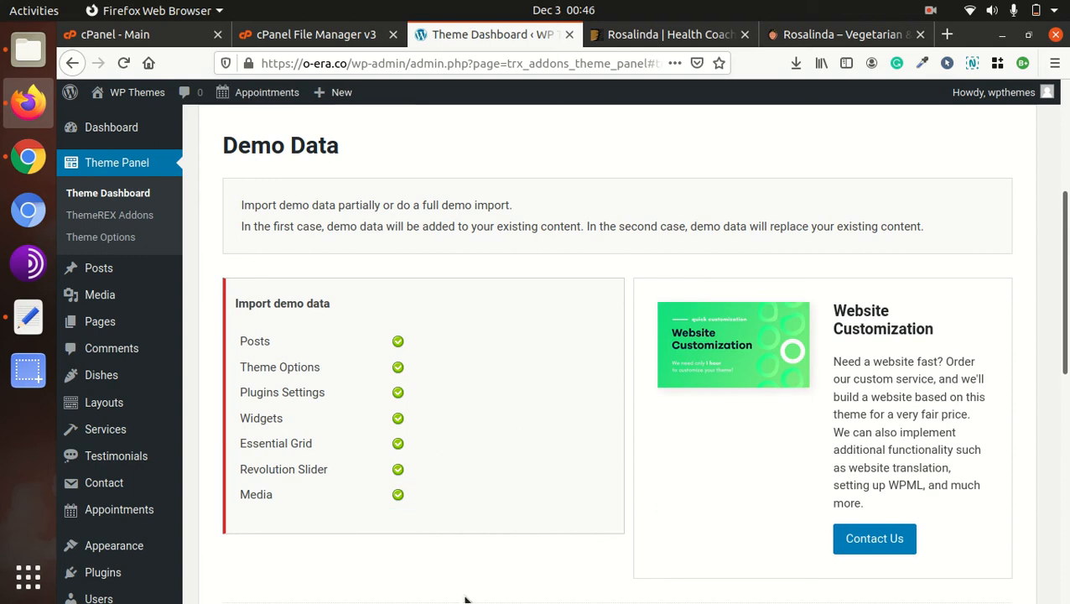
- Proceed from the finished demo import to Quick Setup, agreeing to reload the page for the imported settings
scroll(478, 587, down, 3)
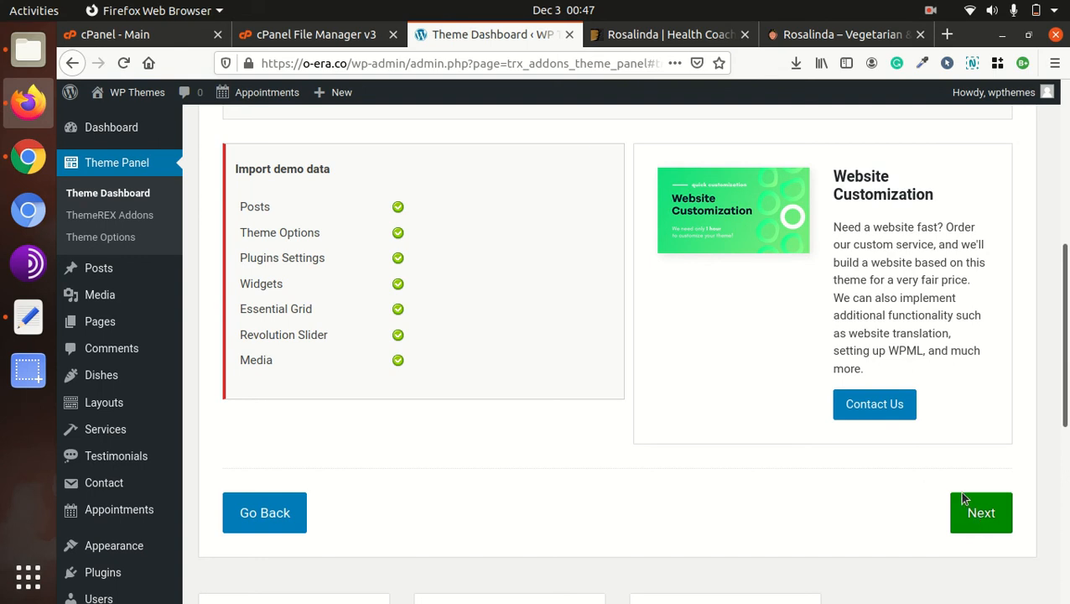
click(974, 516)
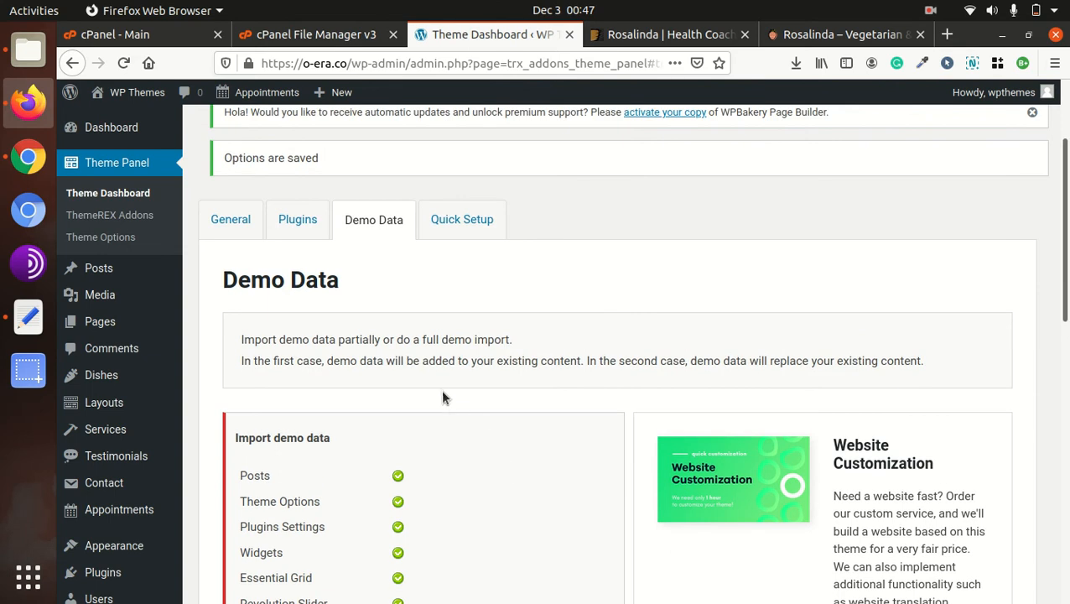
scroll(444, 397, down, 3)
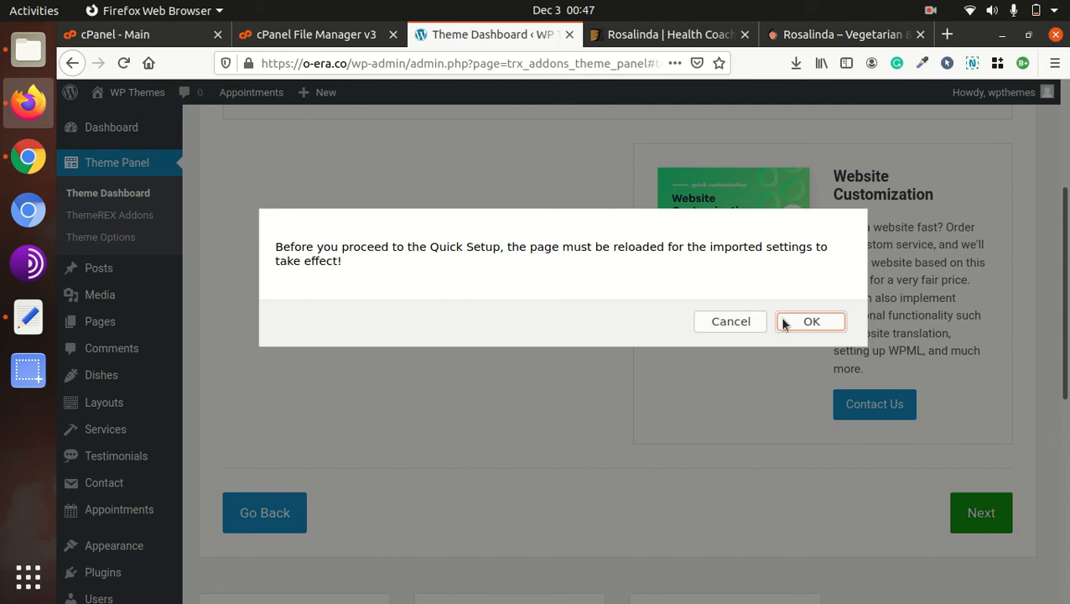
click(810, 321)
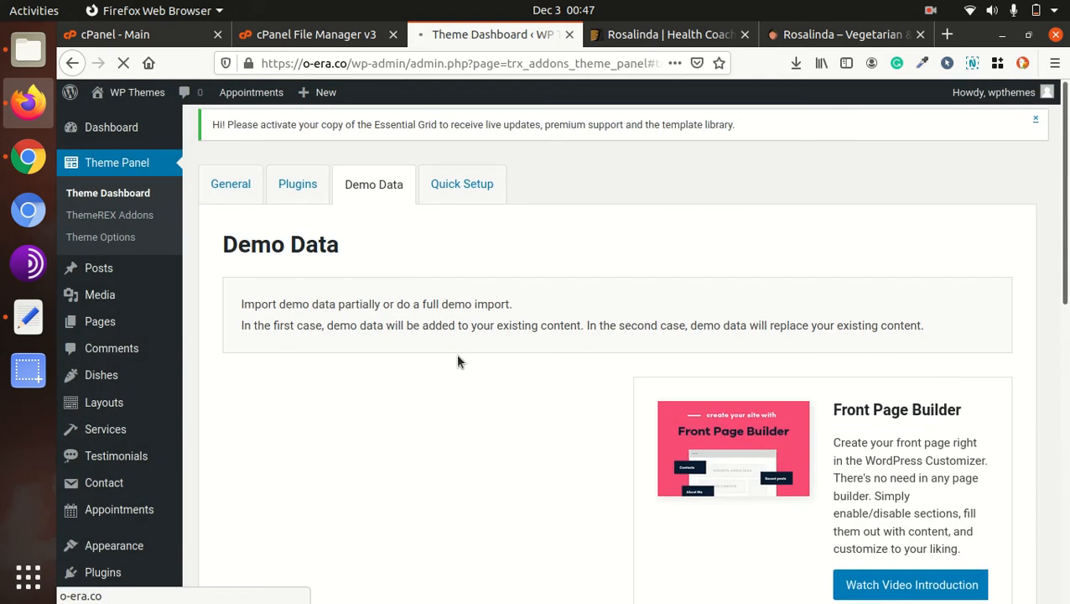
- Examine the imported Quick Setup settings for colors, logo, layout and posts page, plus the documentation, support and theme options sections
scroll(458, 355, down, 8)
scroll(457, 356, up, 3)
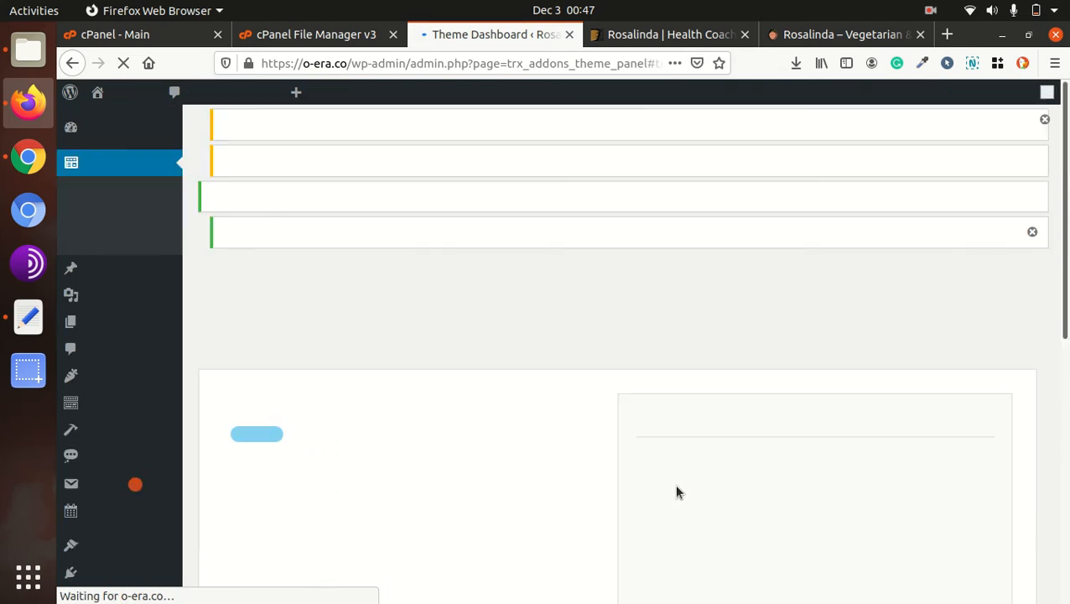
scroll(556, 479, down, 10)
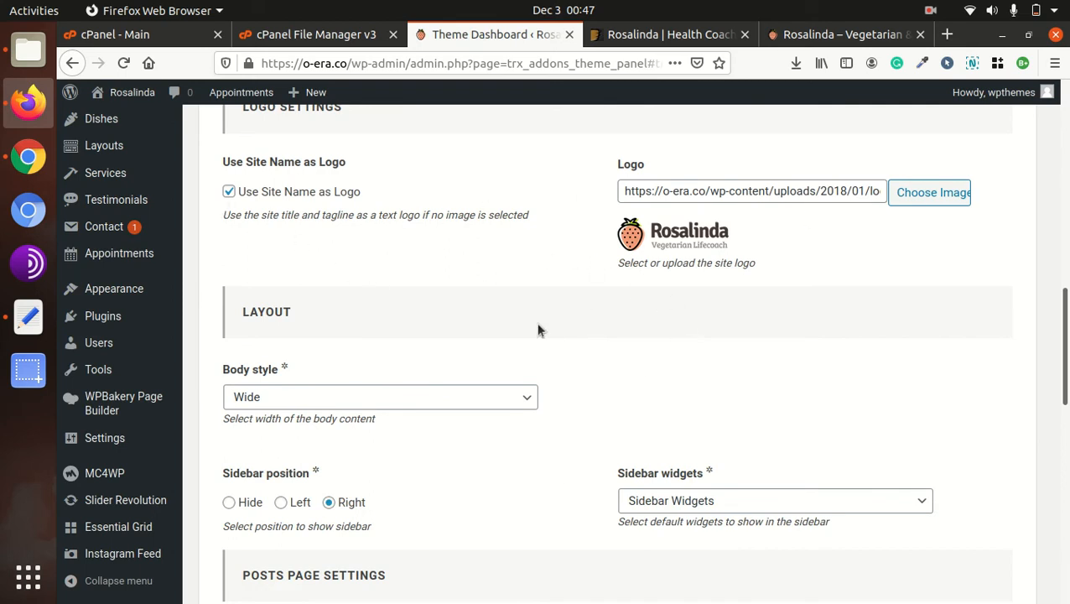
scroll(541, 360, down, 3)
scroll(540, 359, up, 12)
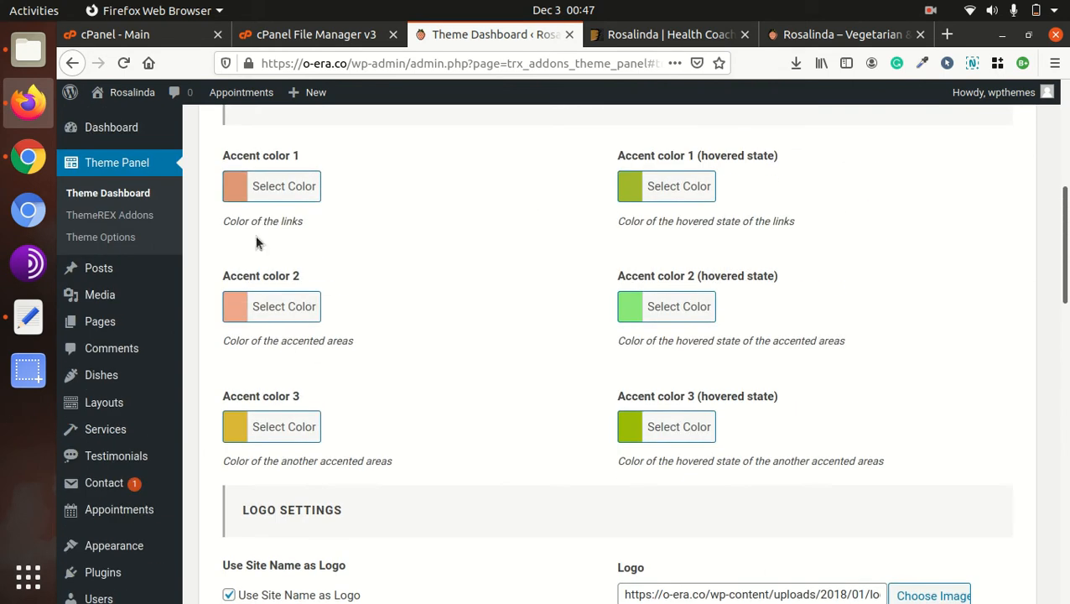
scroll(585, 386, down, 10)
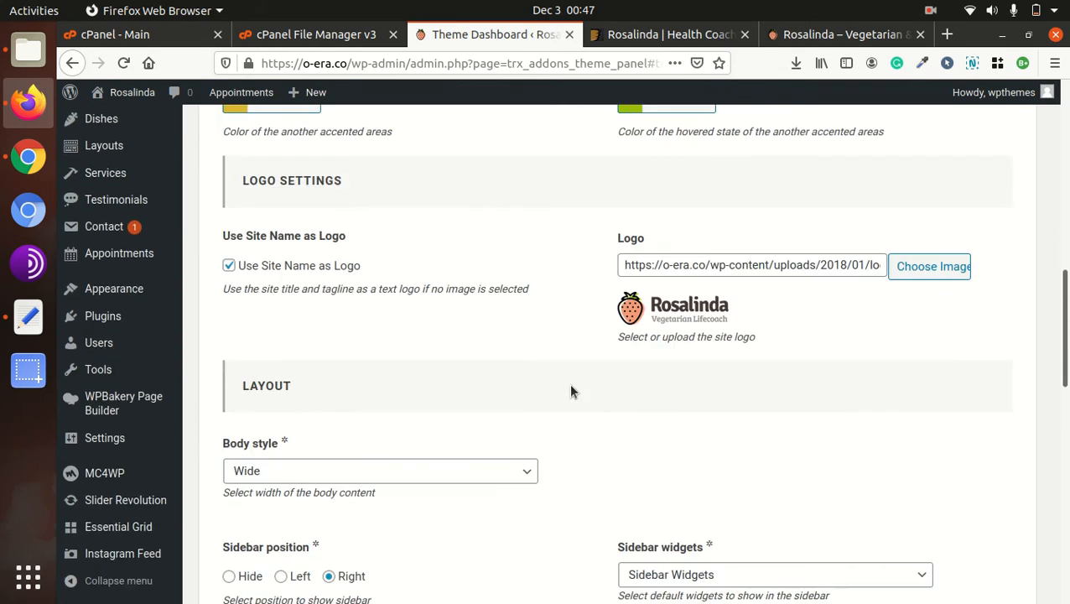
scroll(537, 377, down, 5)
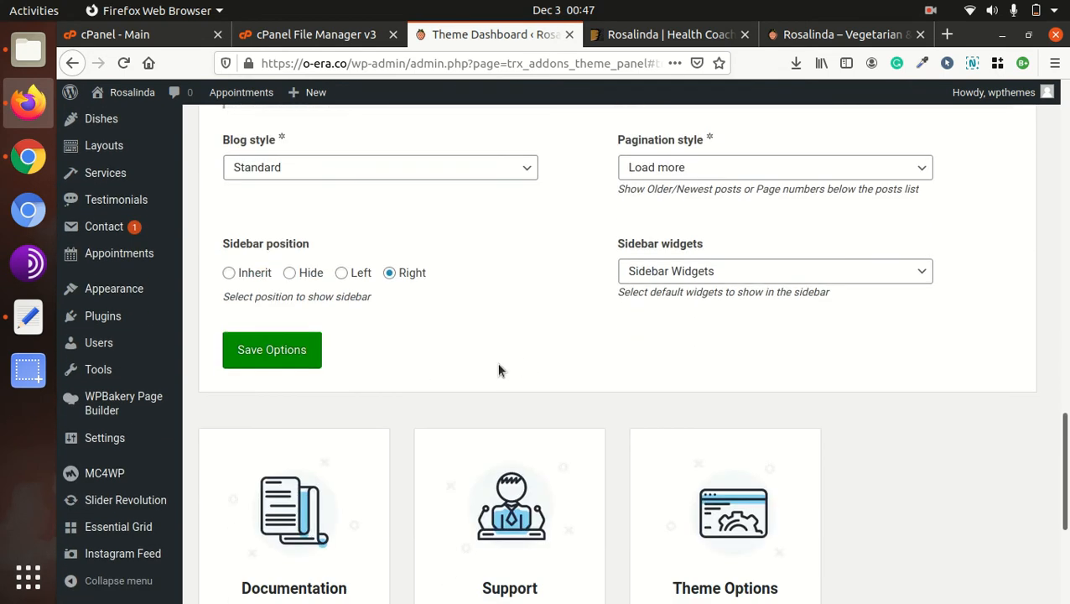
scroll(586, 357, down, 3)
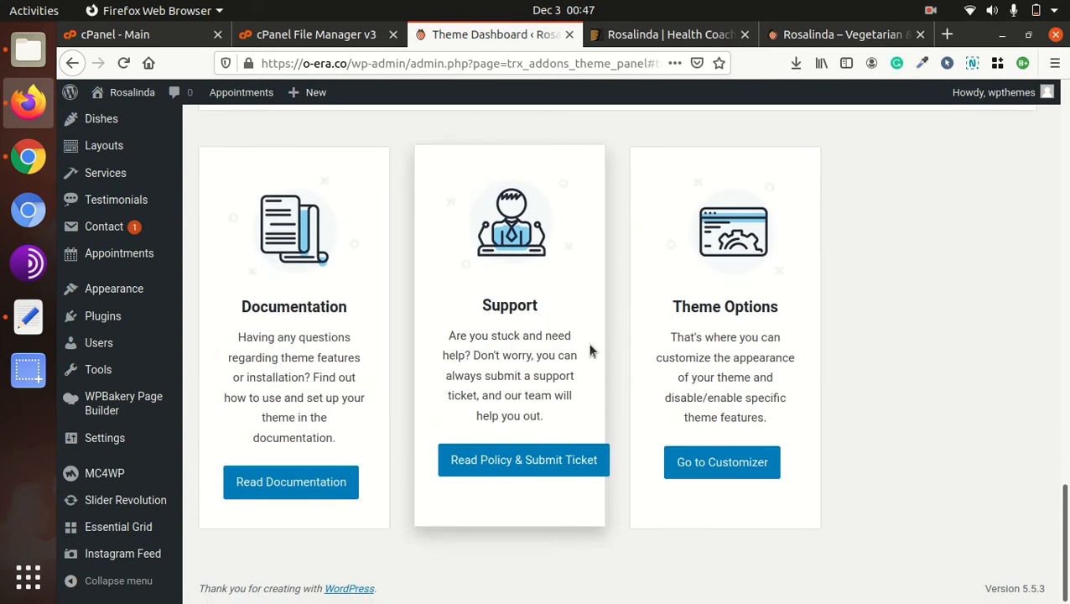
scroll(566, 325, up, 6)
scroll(565, 325, down, 8)
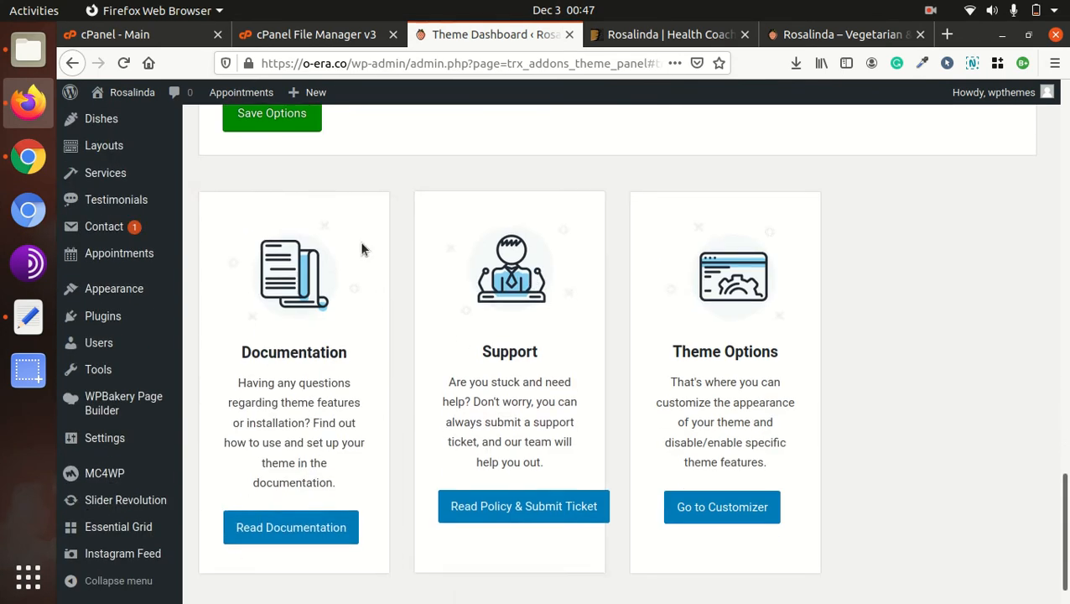
- Open the public front end of the Rosalinda site in a new browser tab from the WordPress admin
scroll(406, 272, up, 10)
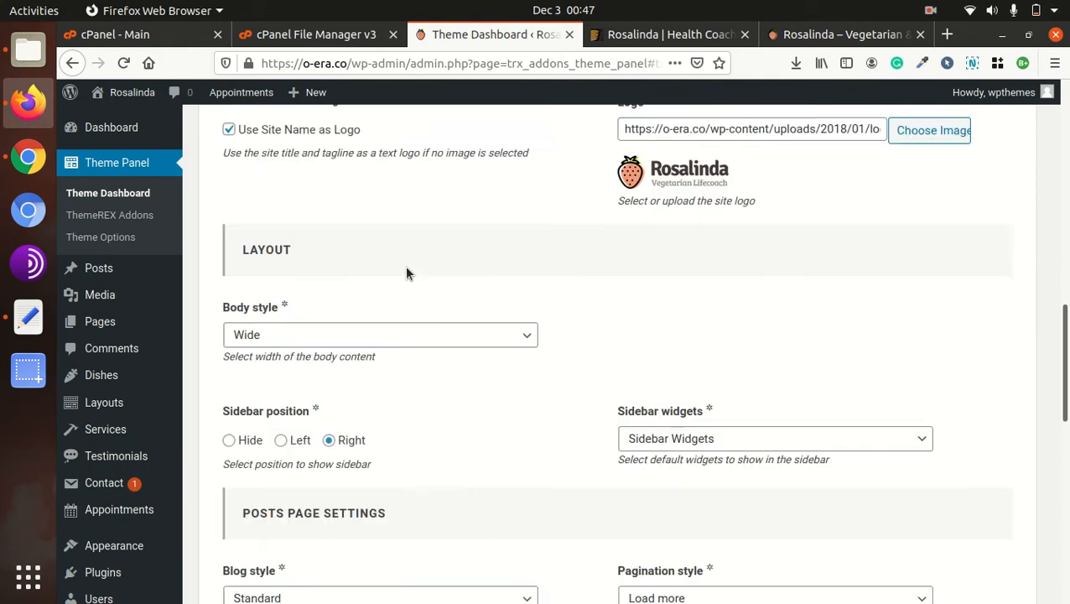
scroll(406, 272, up, 4)
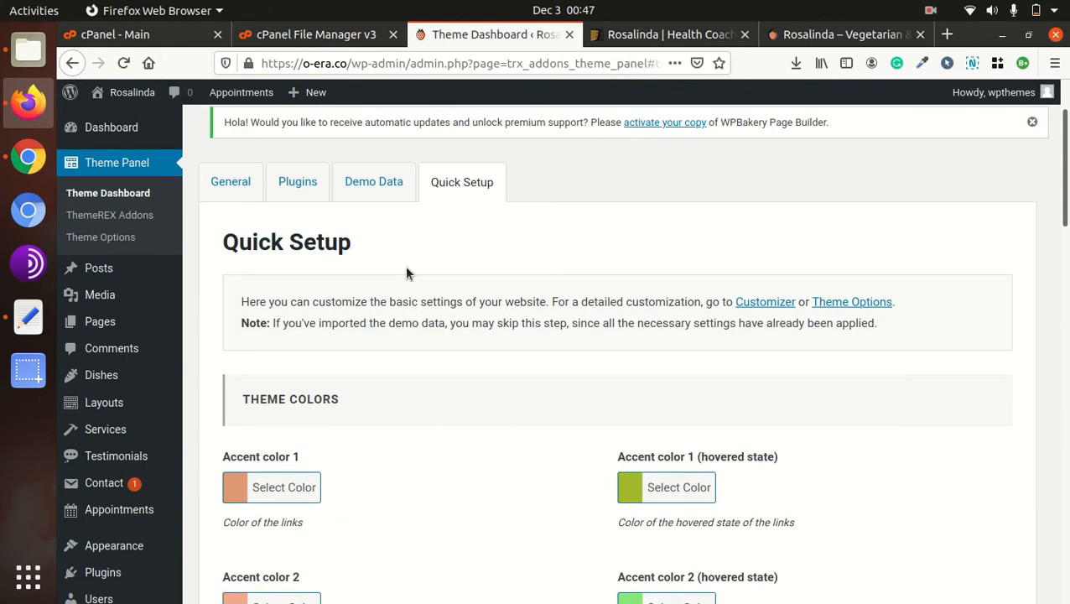
scroll(398, 264, up, 2)
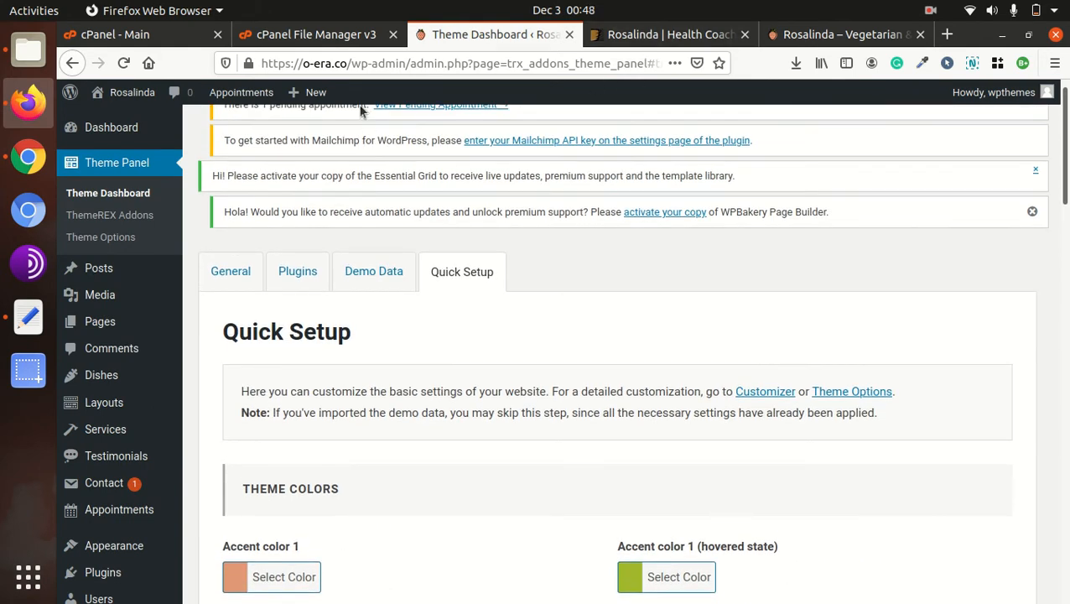
mouse_move(126, 92)
middle_click(111, 120)
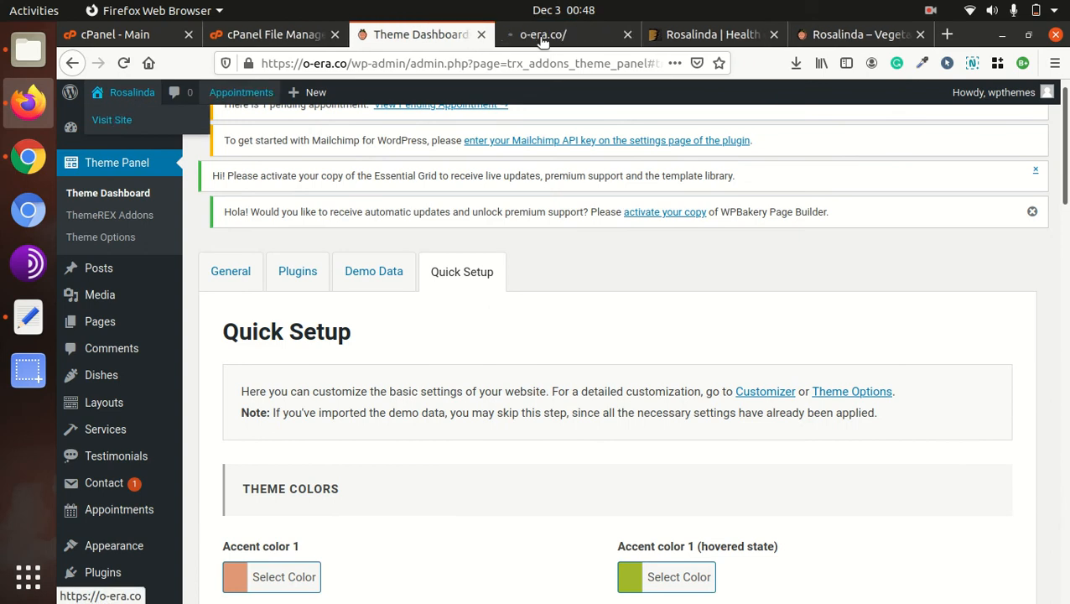
click(541, 37)
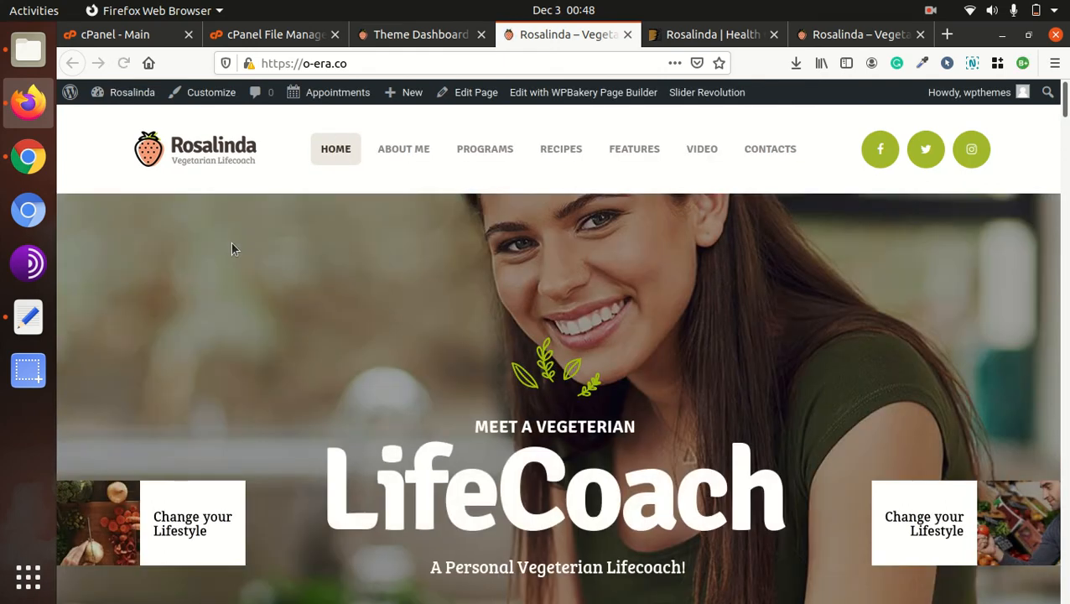
- Examine the imported homepage's hero slider and the life coach introduction section below it
scroll(515, 362, down, 6)
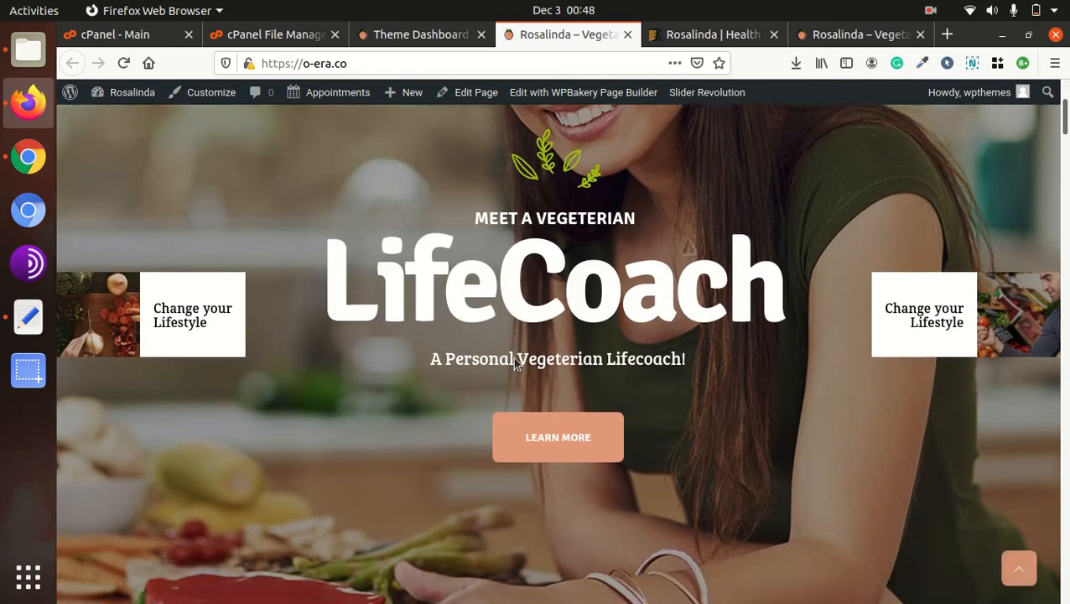
scroll(514, 362, down, 3)
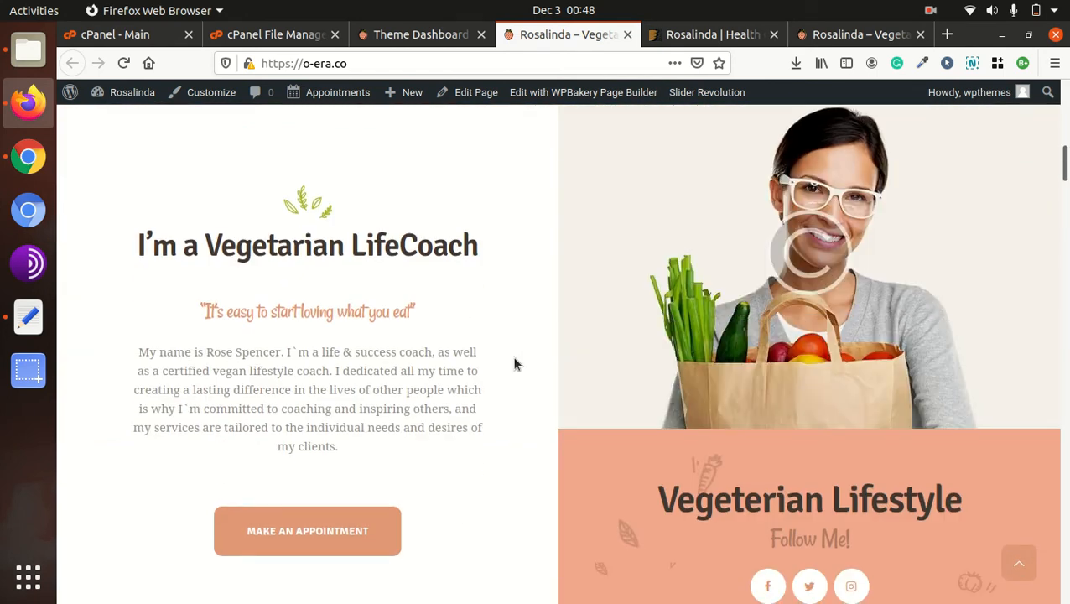
scroll(515, 362, down, 3)
scroll(515, 363, down, 2)
scroll(515, 363, up, 6)
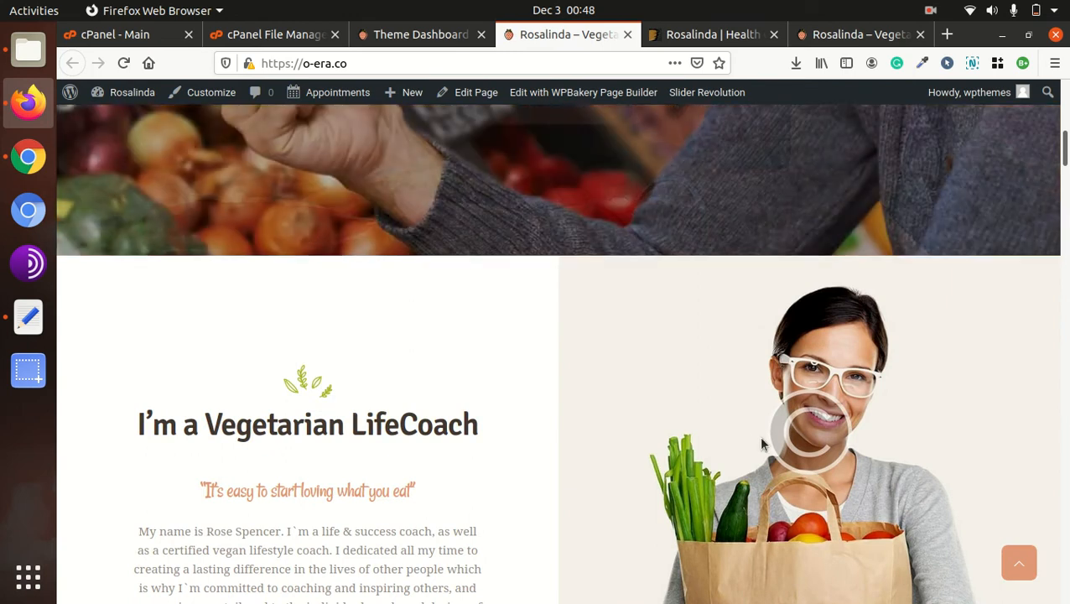
scroll(586, 339, up, 3)
scroll(478, 303, up, 5)
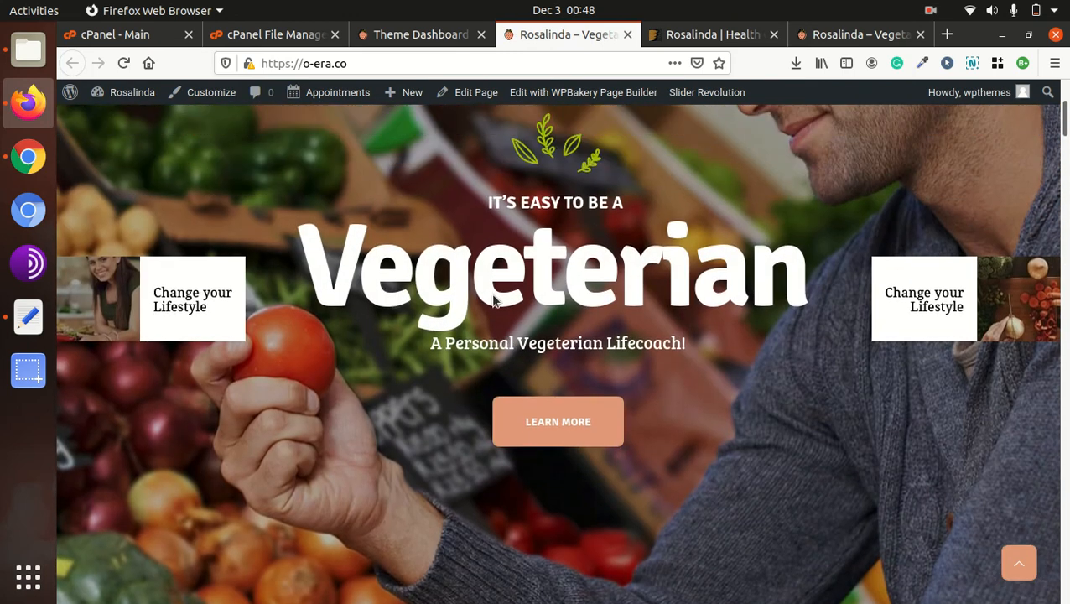
scroll(508, 256, down, 3)
scroll(513, 264, down, 6)
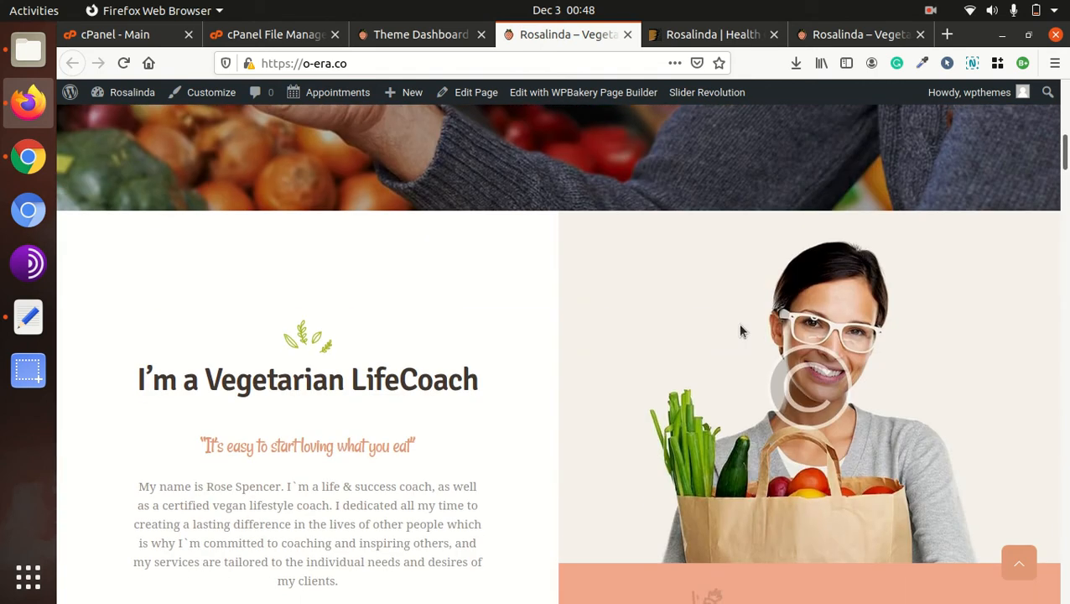
- Examine the homepage's Cooking Show banner, services, feature cards and Body Challenge sign-up section
scroll(634, 315, down, 6)
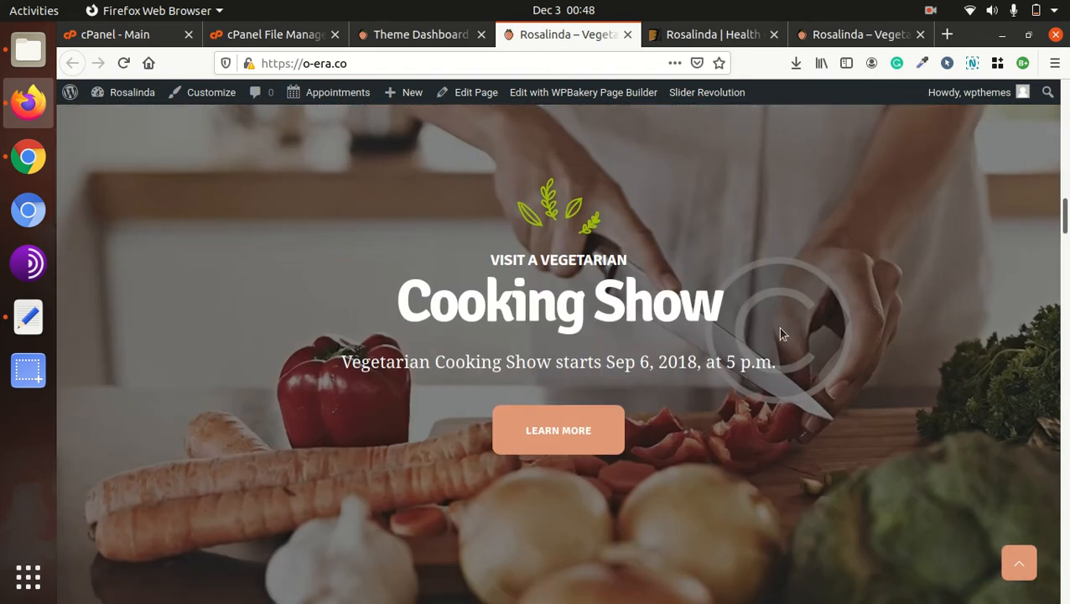
scroll(688, 409, down, 8)
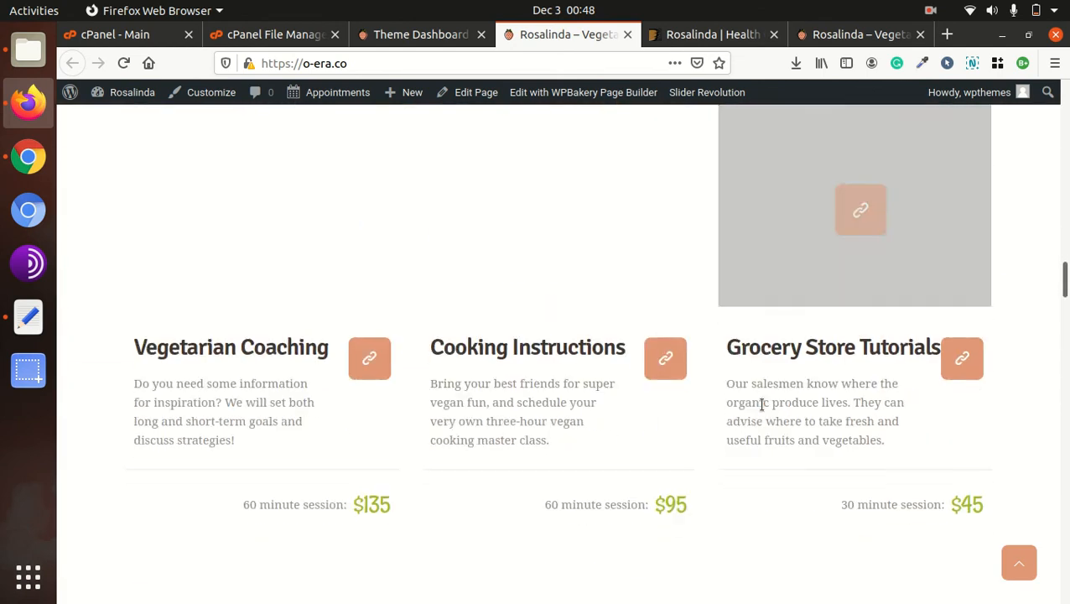
scroll(422, 357, up, 3)
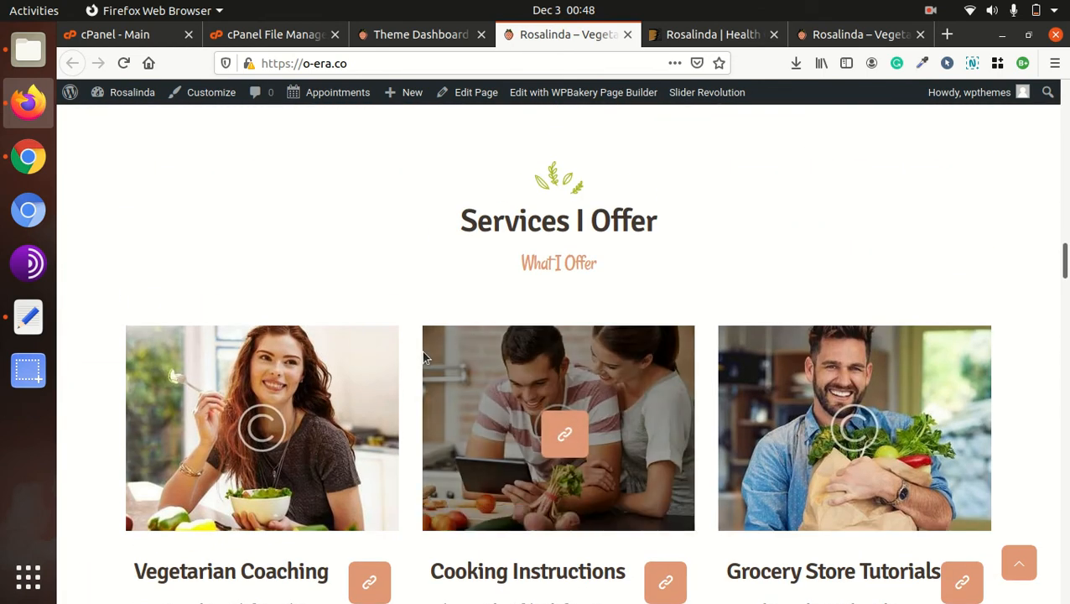
scroll(423, 356, down, 3)
scroll(423, 356, down, 10)
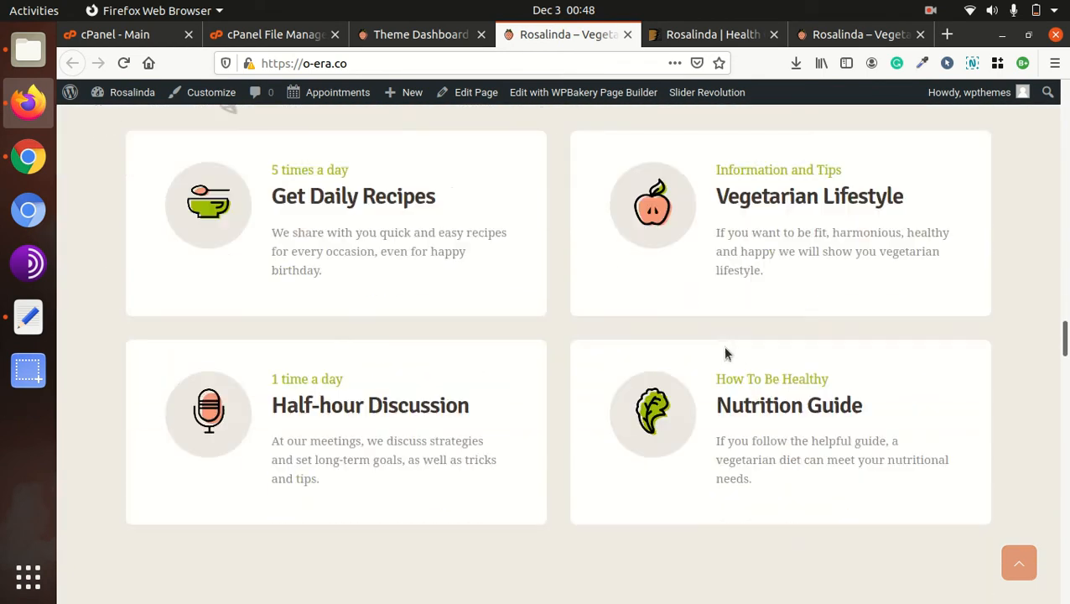
scroll(749, 359, down, 3)
scroll(363, 341, down, 2)
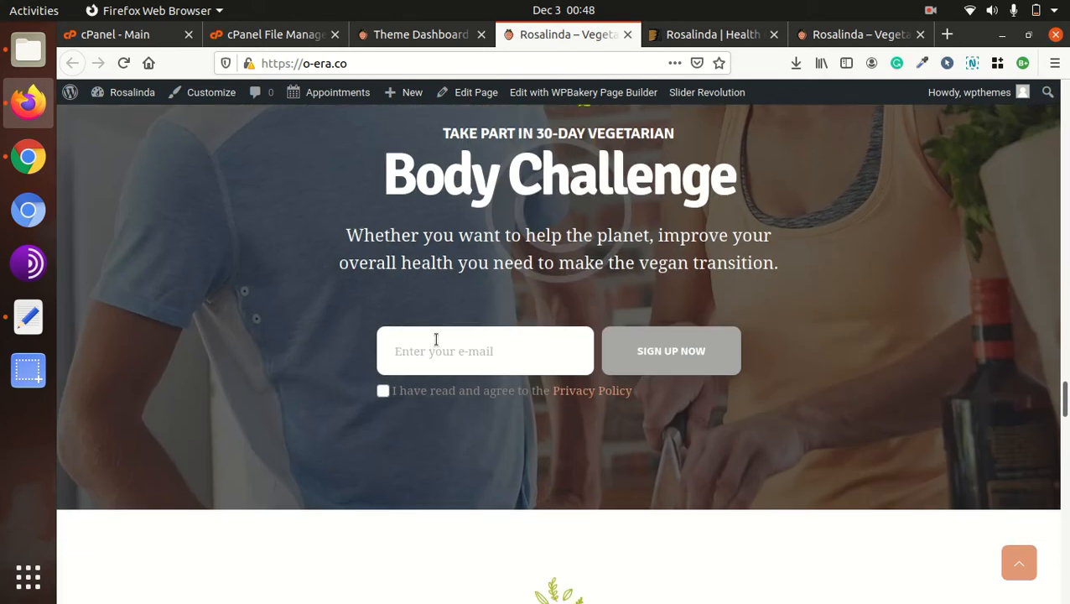
scroll(437, 338, up, 6)
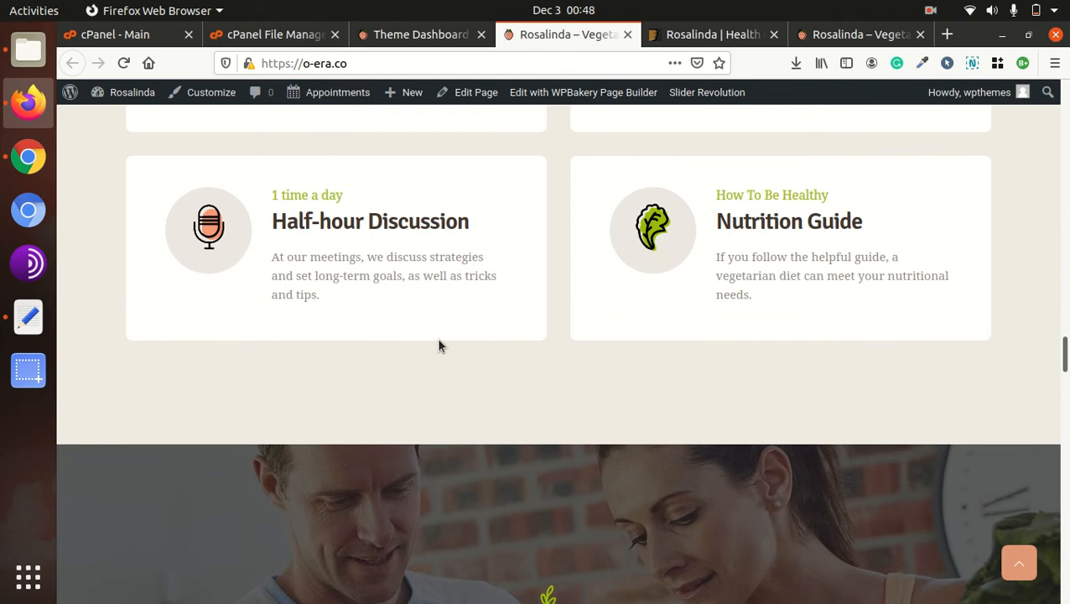
scroll(437, 346, down, 6)
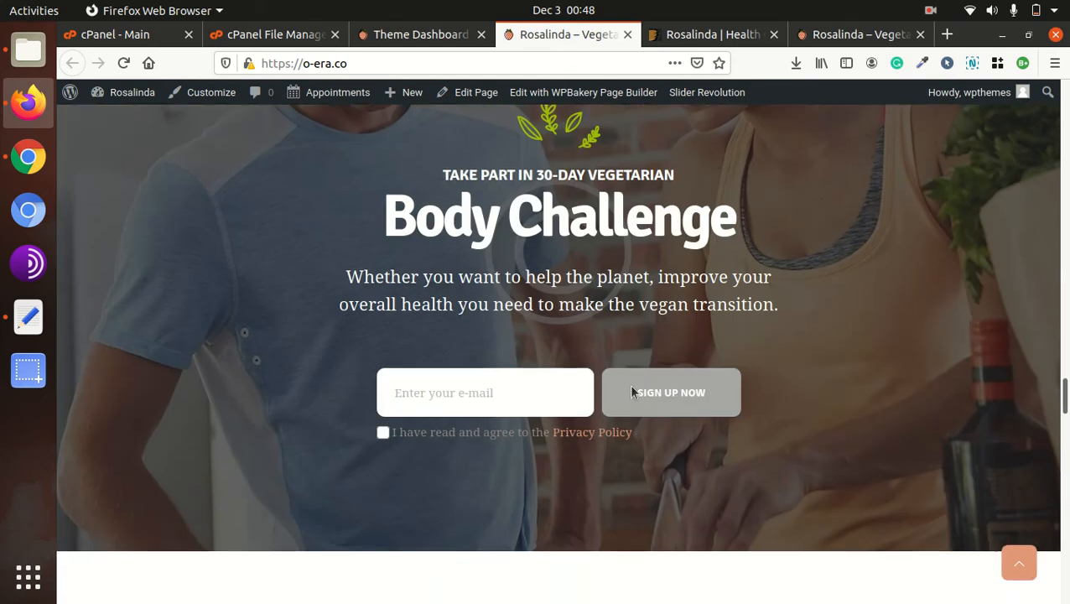
scroll(745, 219, down, 4)
- Check the original axiomthemes demo for comparison, viewing its life coach introduction image on its own before returning to the demo page
click(833, 37)
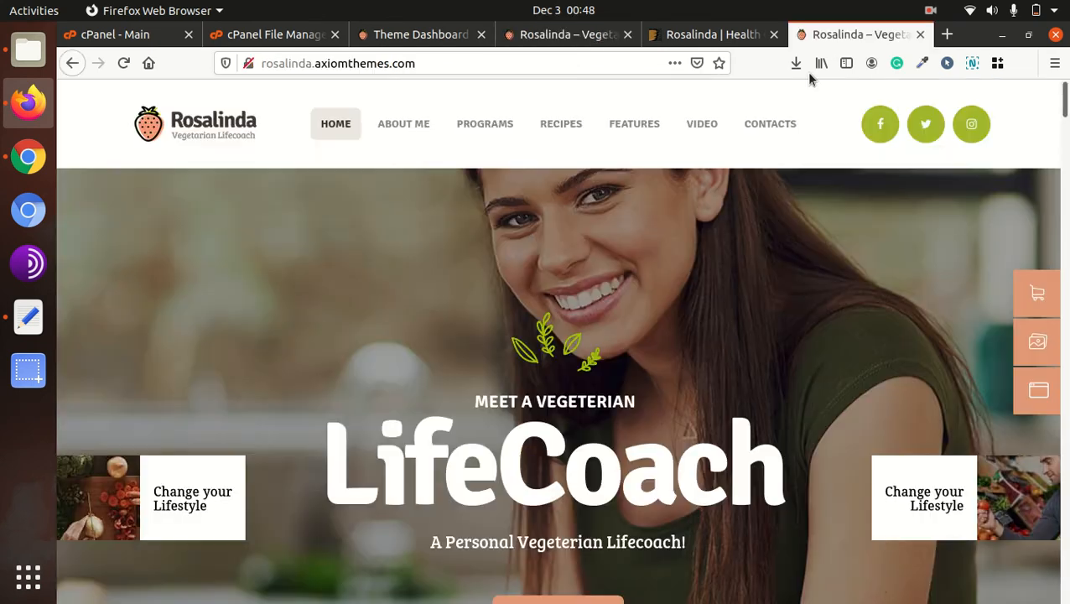
scroll(763, 338, down, 7)
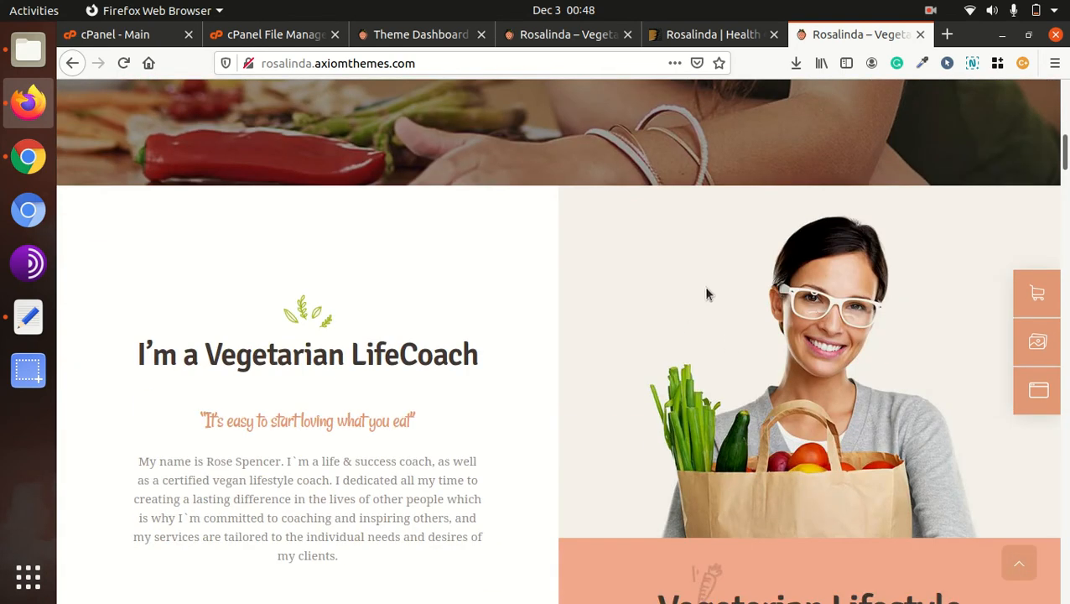
right_click(718, 297)
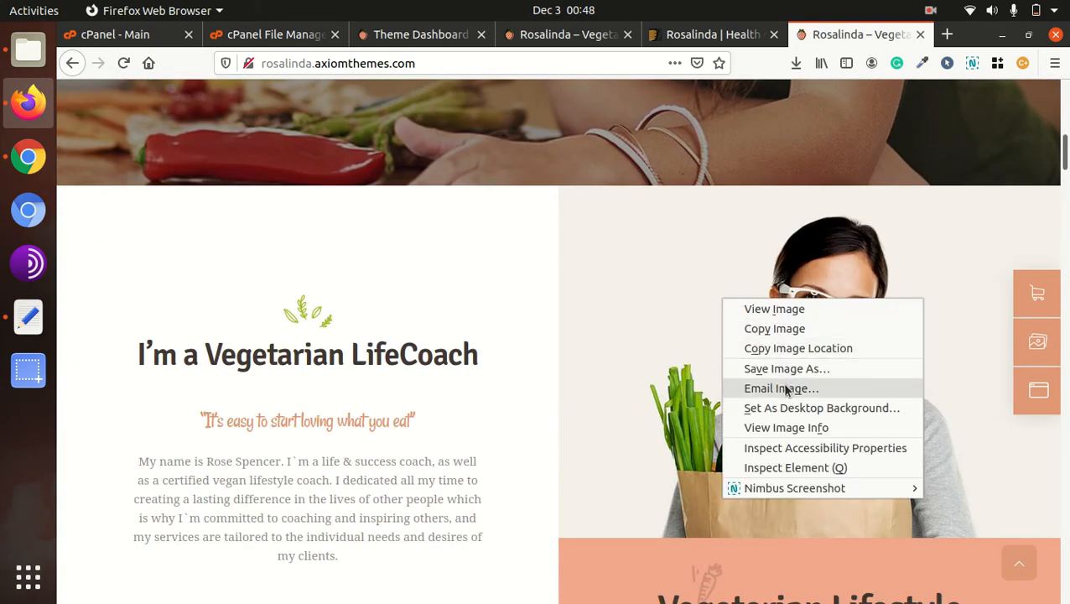
click(774, 309)
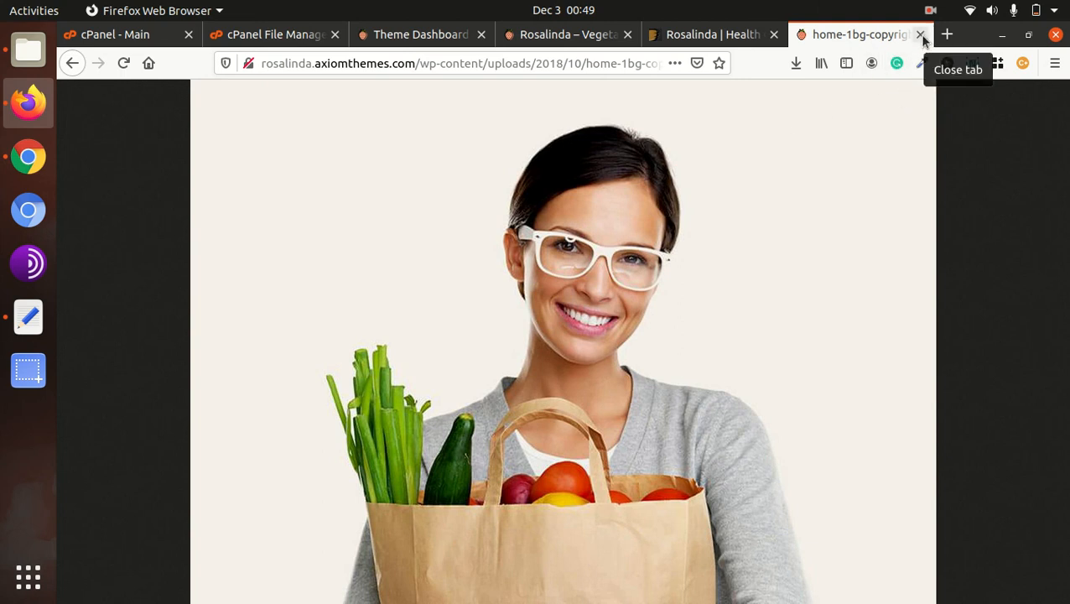
click(74, 65)
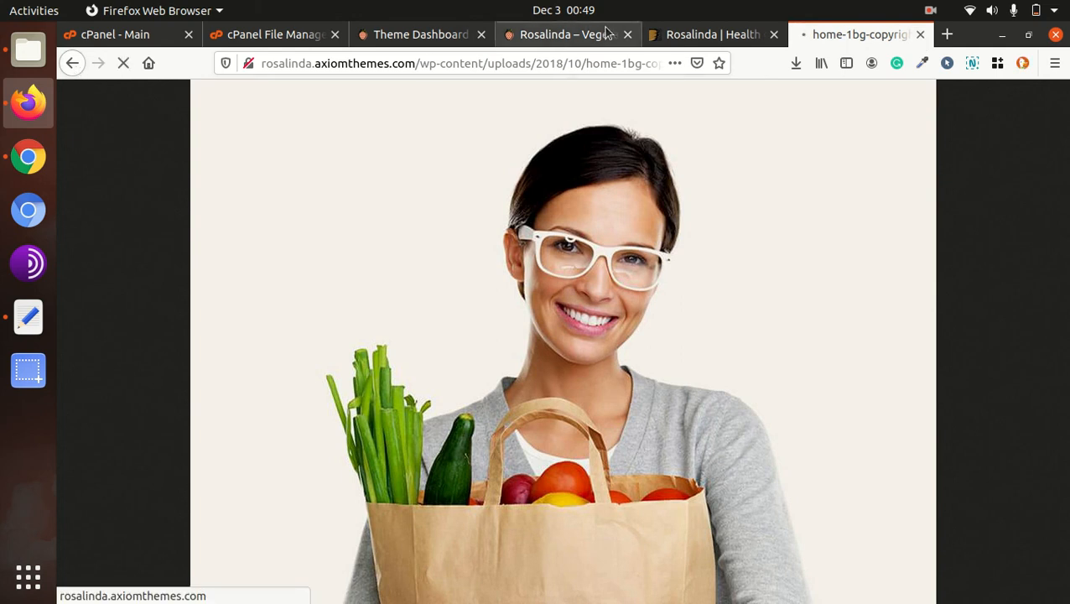
- Return to the imported o-era.co homepage and examine its testimonials, appointment banner and Articles & Tips section
click(709, 35)
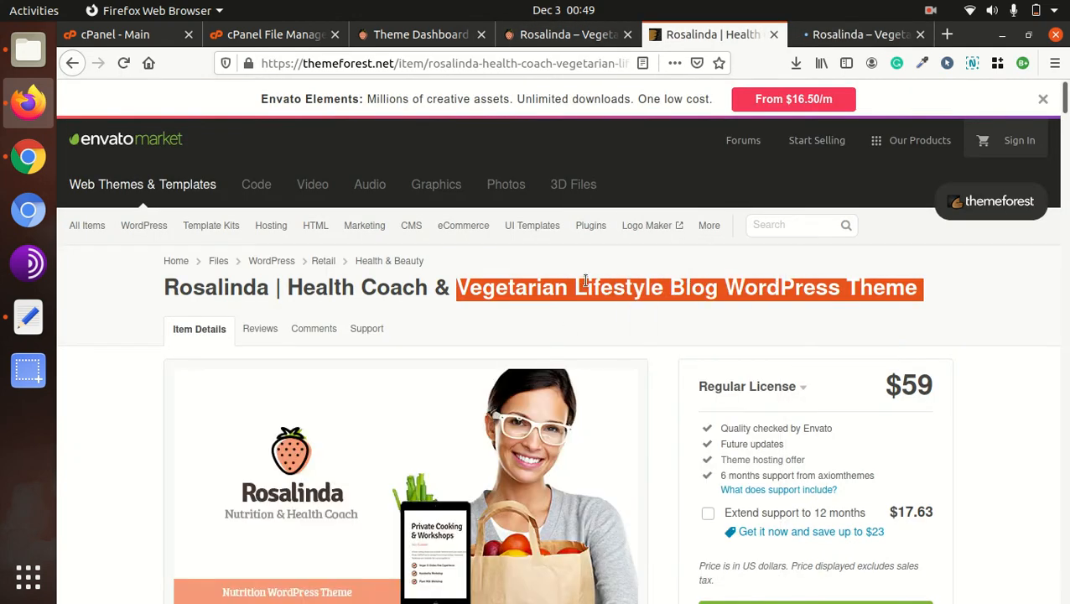
click(576, 39)
scroll(520, 402, down, 12)
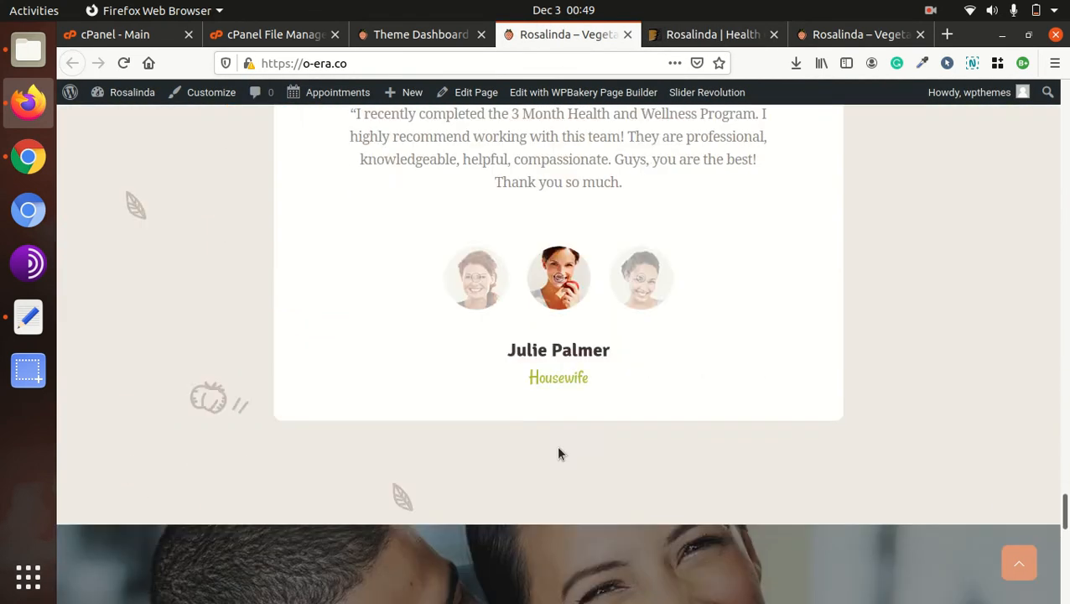
scroll(559, 454, down, 5)
scroll(558, 459, down, 3)
scroll(558, 459, up, 8)
scroll(558, 458, down, 6)
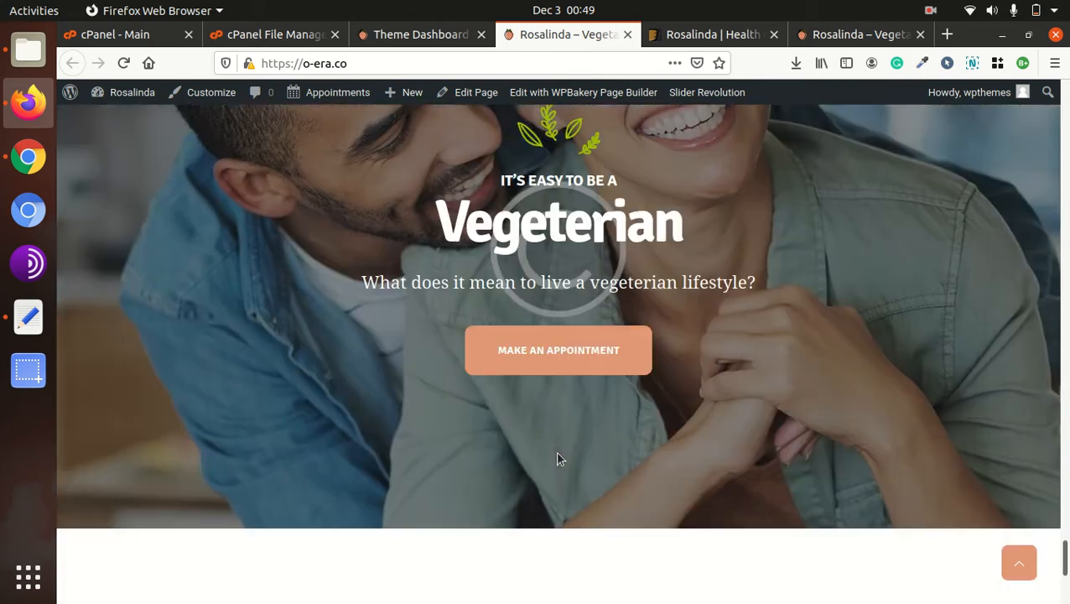
scroll(559, 458, up, 10)
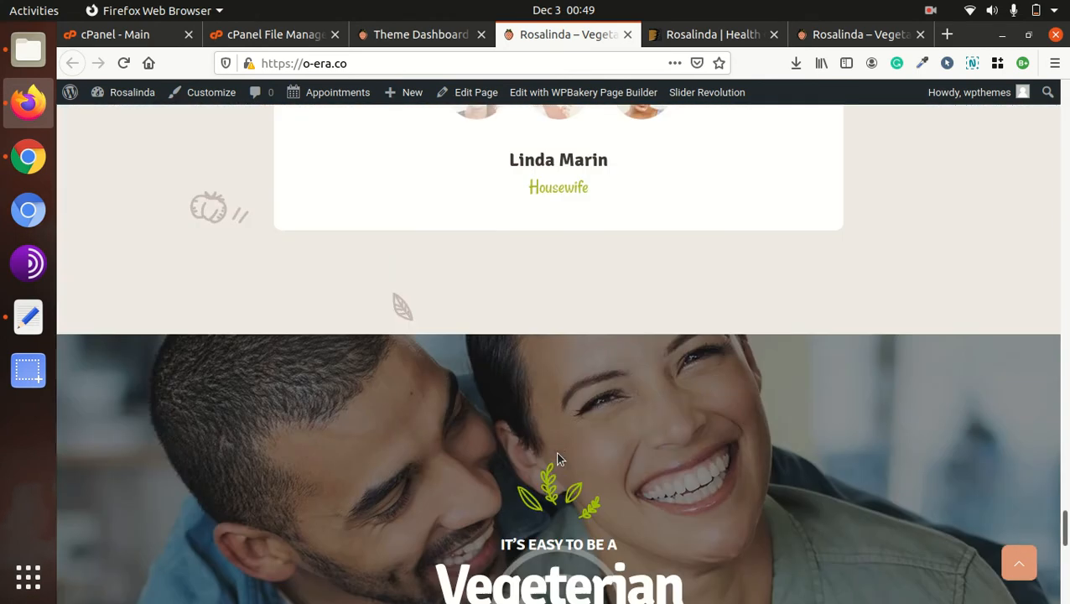
scroll(559, 459, up, 4)
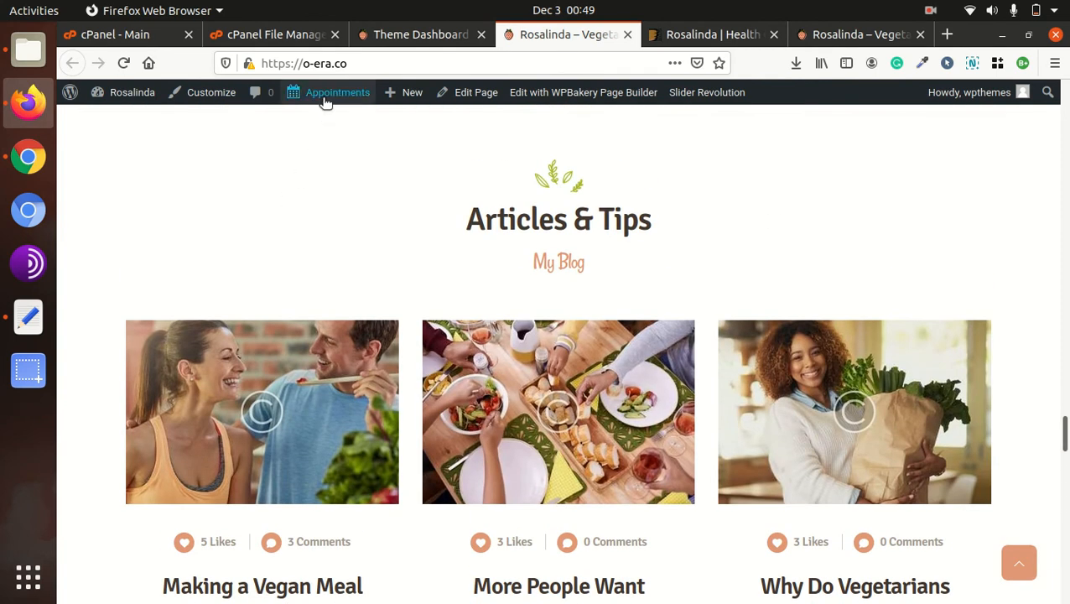
- Go back to the WordPress admin and reload the Theme Dashboard with its general overview
click(403, 38)
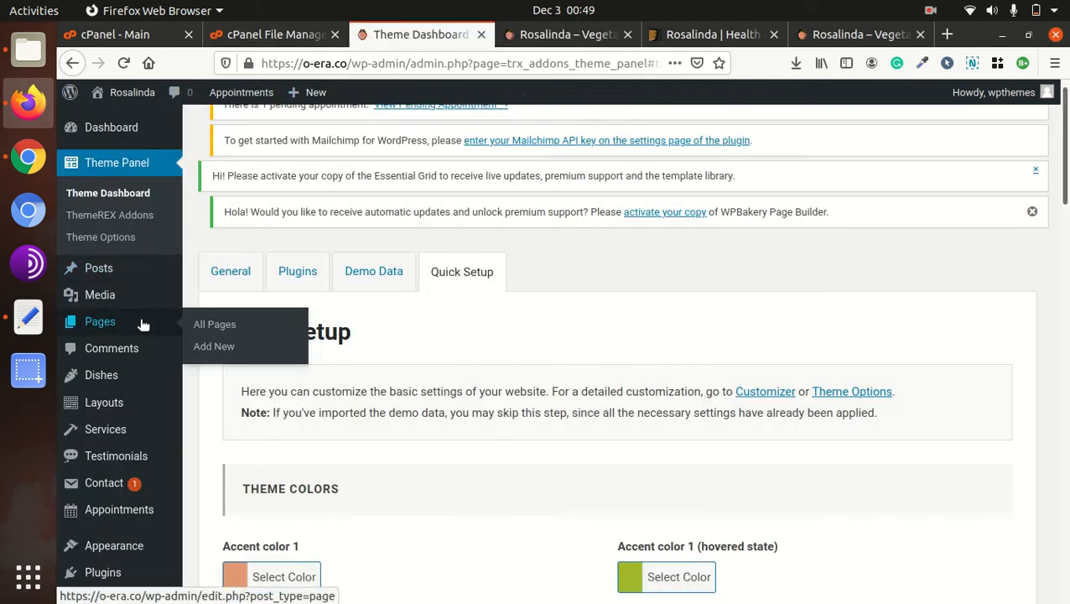
scroll(600, 385, up, 1)
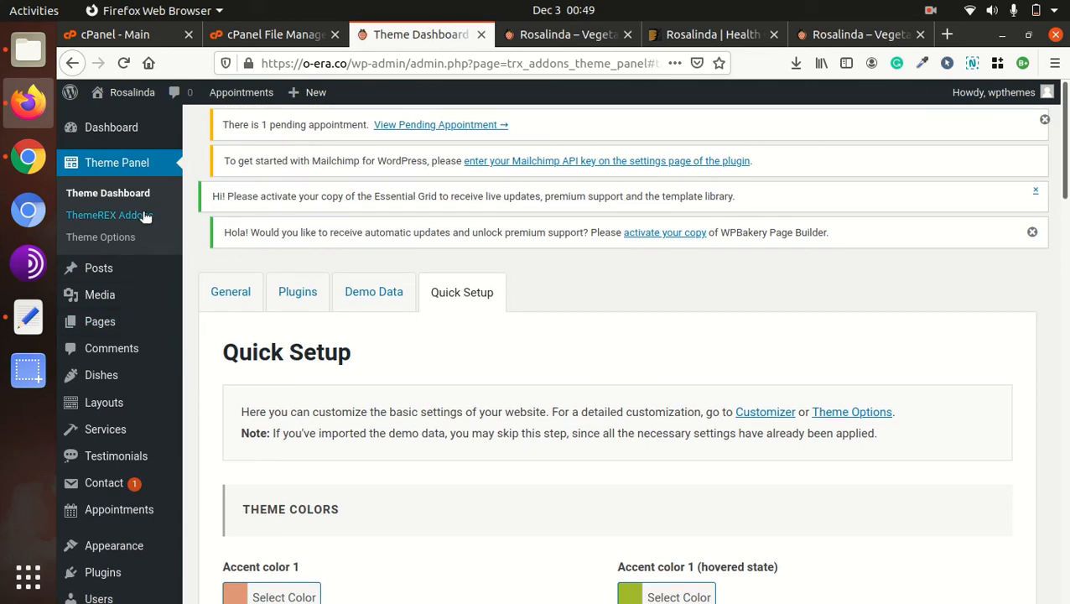
click(98, 170)
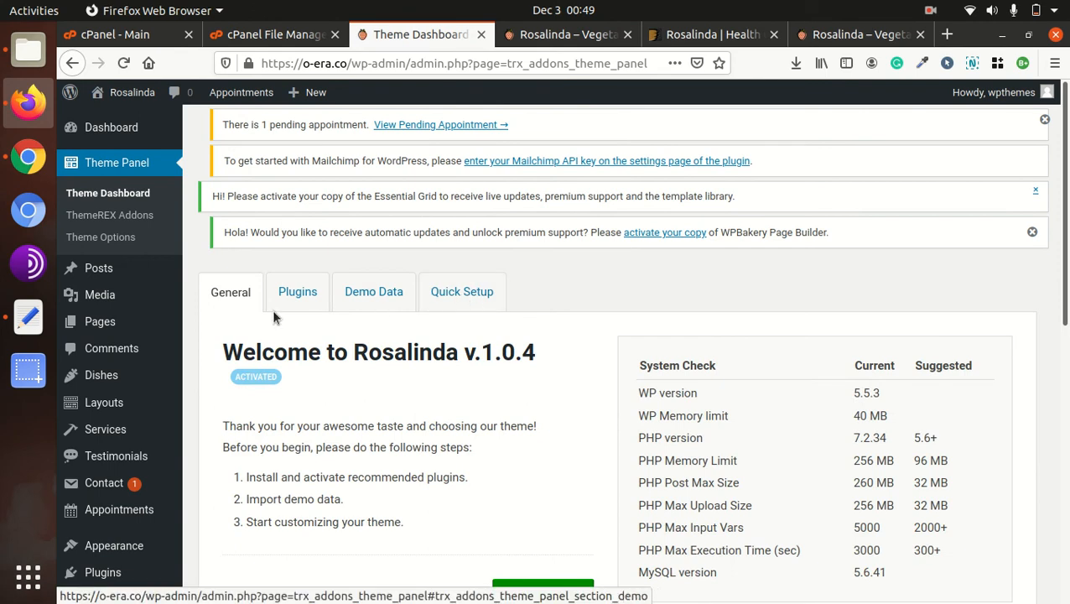
- Open the Theme Options and review every settings section, from Logo & Site Identity and General Settings through Colors to Plugins settings
click(108, 240)
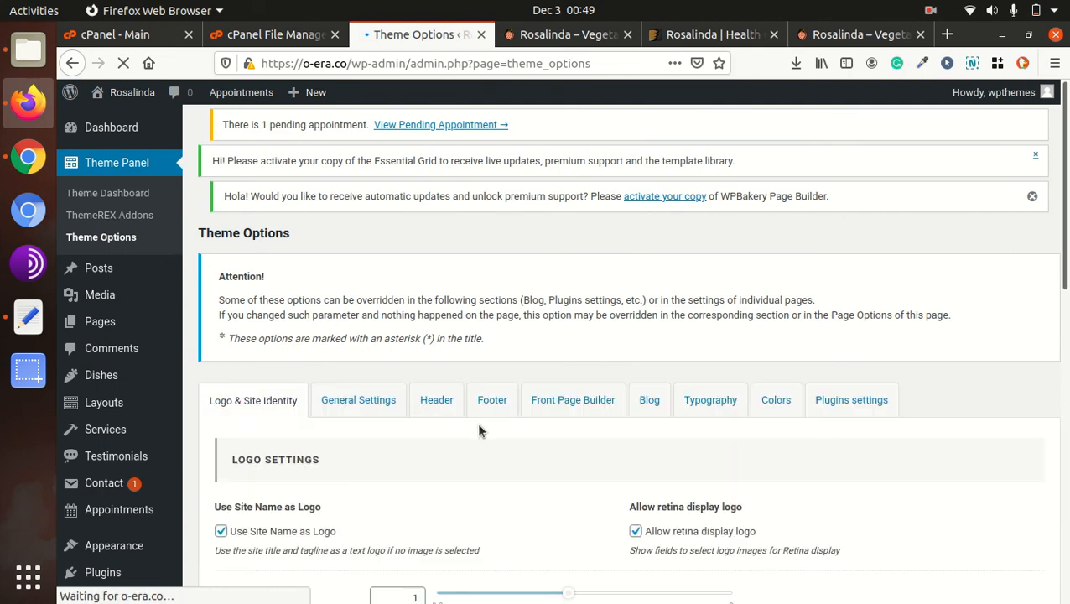
scroll(478, 431, down, 3)
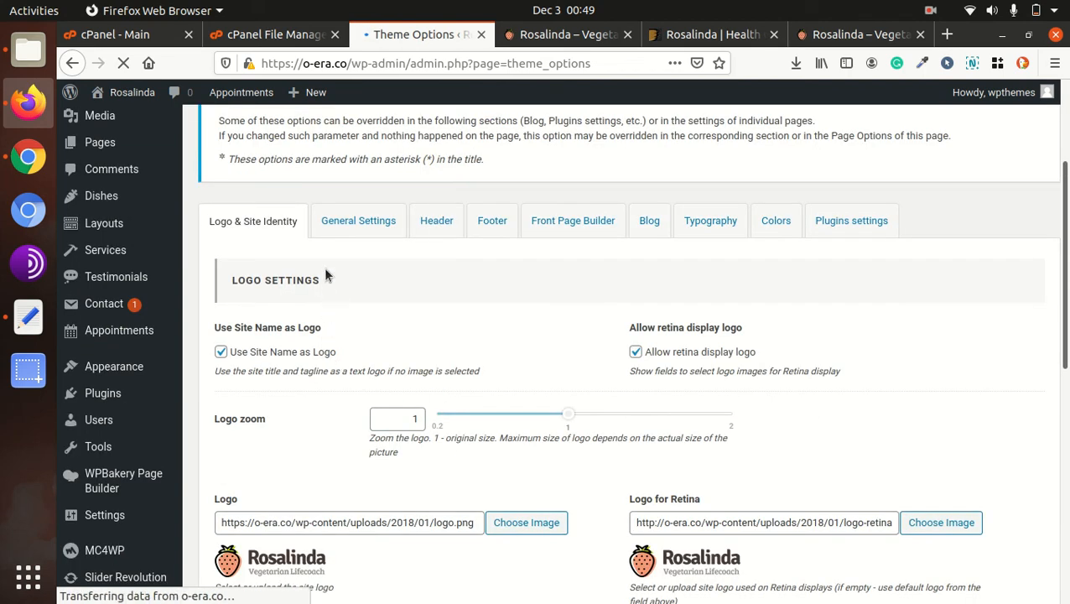
click(347, 223)
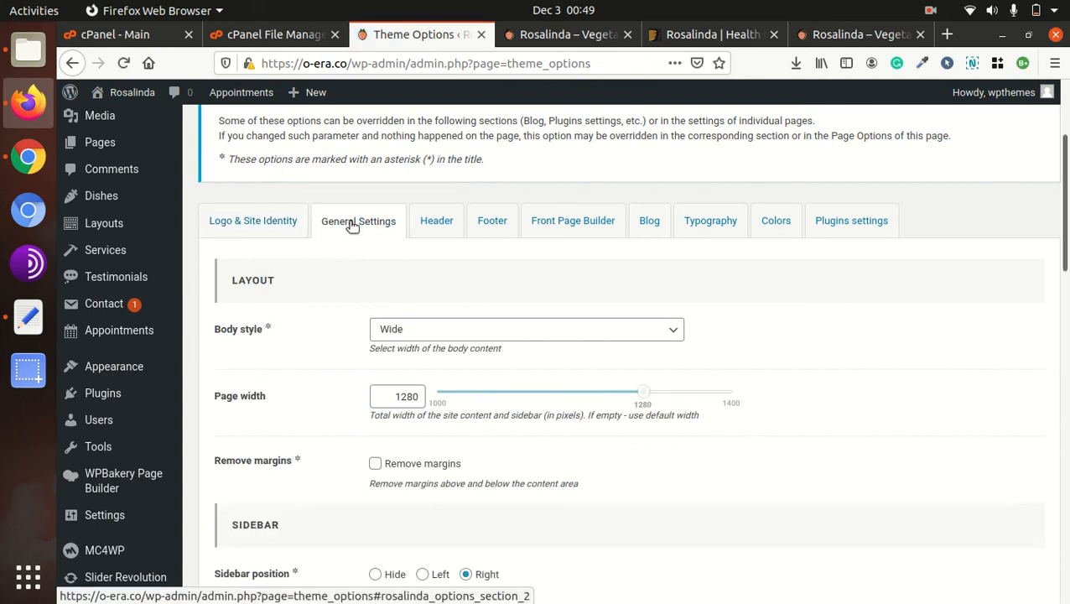
click(433, 231)
click(489, 232)
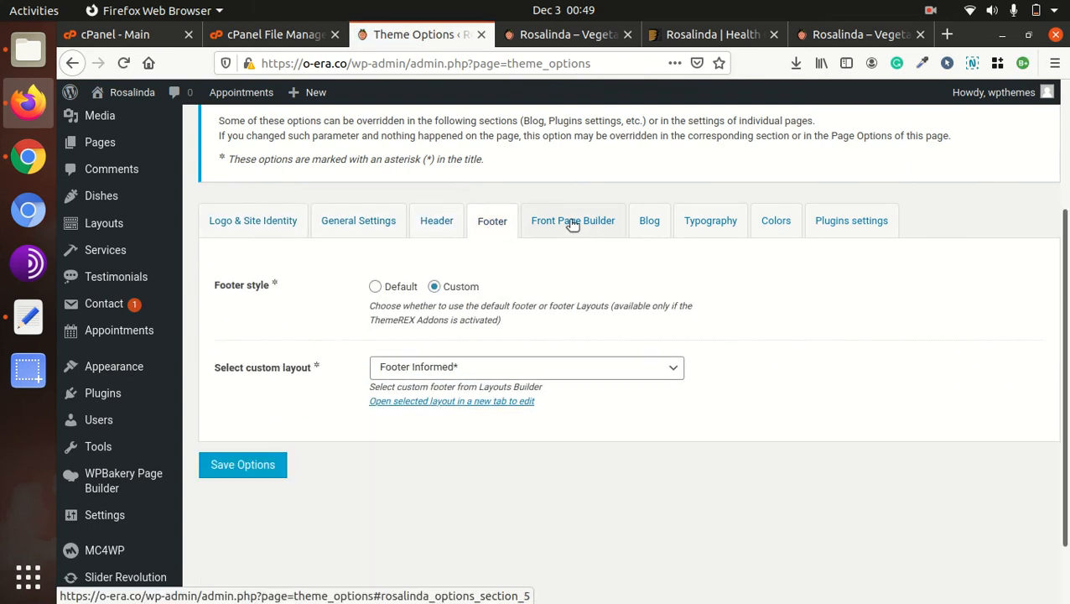
click(573, 224)
click(641, 233)
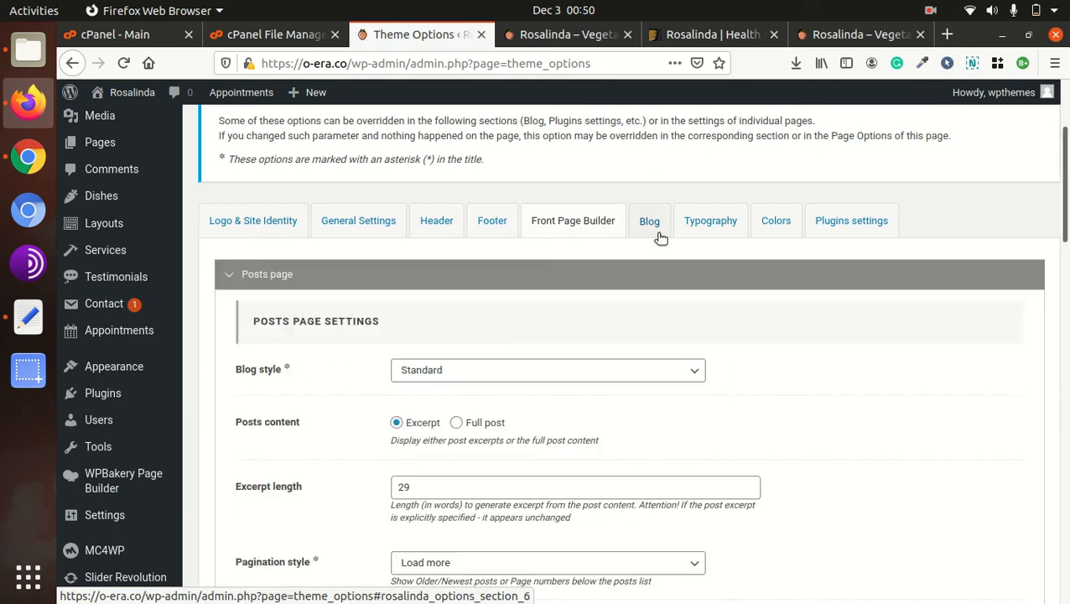
click(698, 232)
click(763, 228)
click(830, 234)
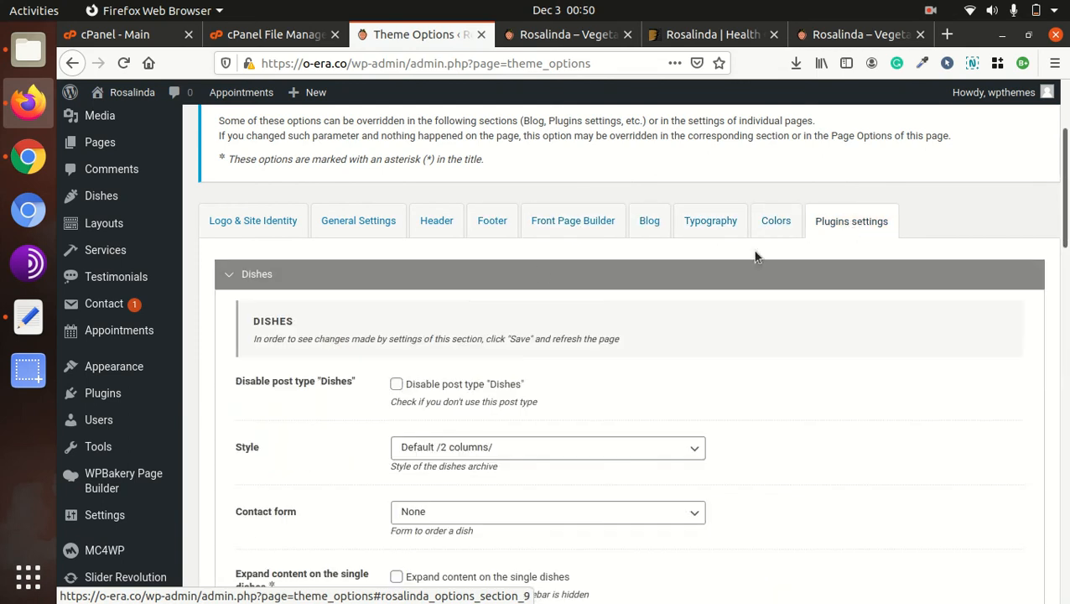
scroll(275, 373, up, 5)
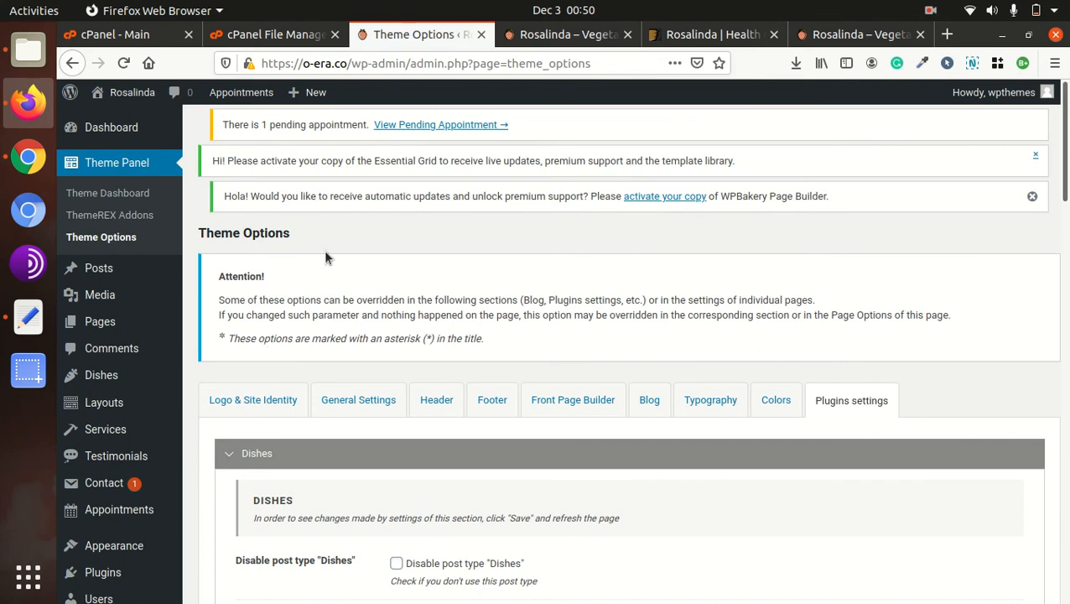
- Return to the imported o-era.co homepage and look back over its sections up to the header and main slider
click(533, 44)
scroll(413, 369, up, 15)
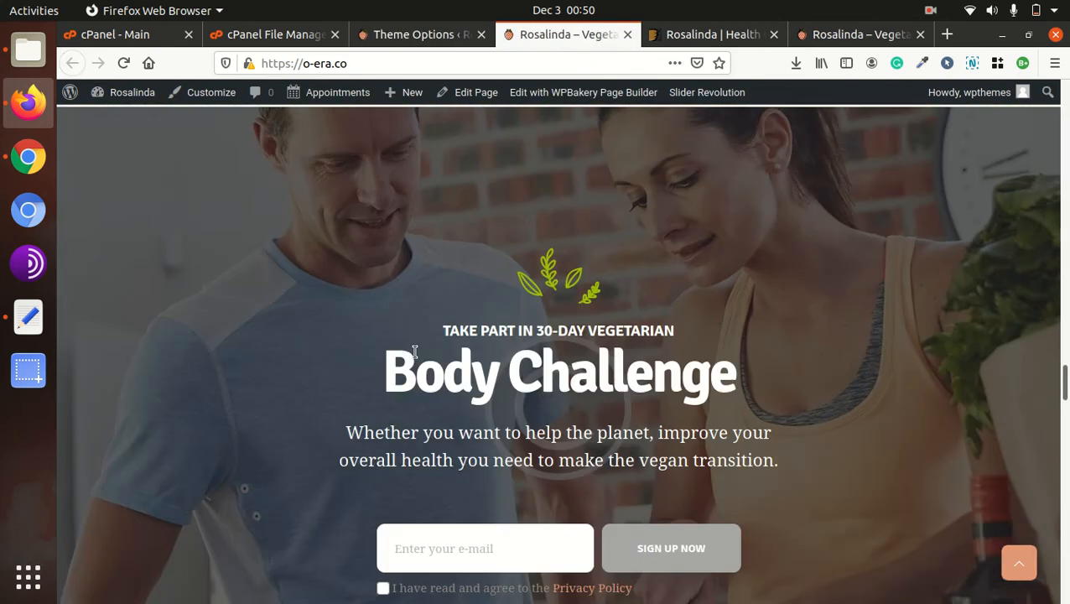
scroll(416, 358, up, 3)
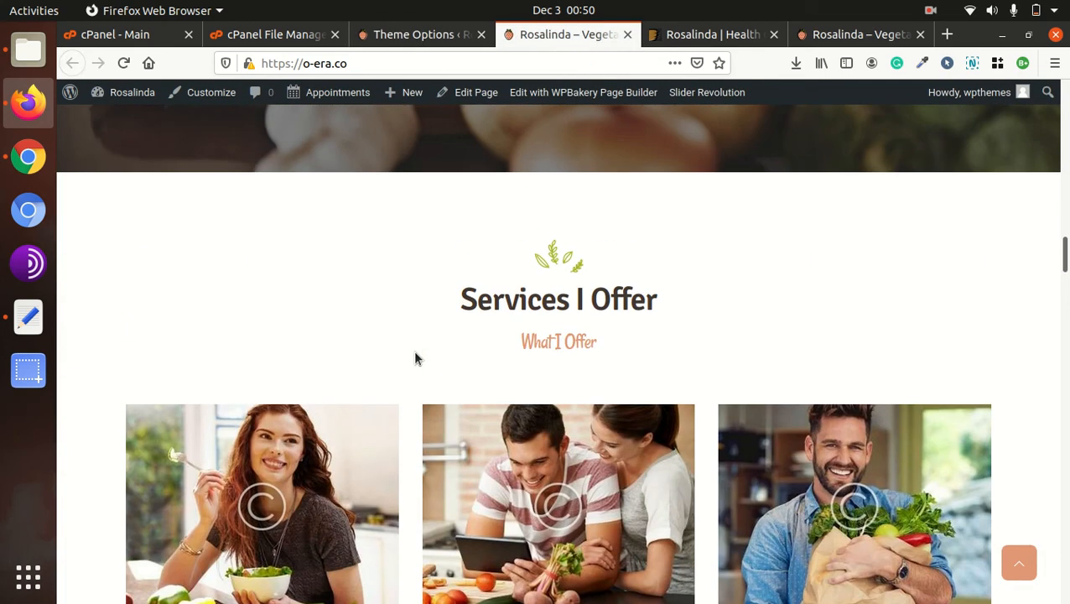
scroll(412, 351, down, 2)
scroll(413, 352, up, 10)
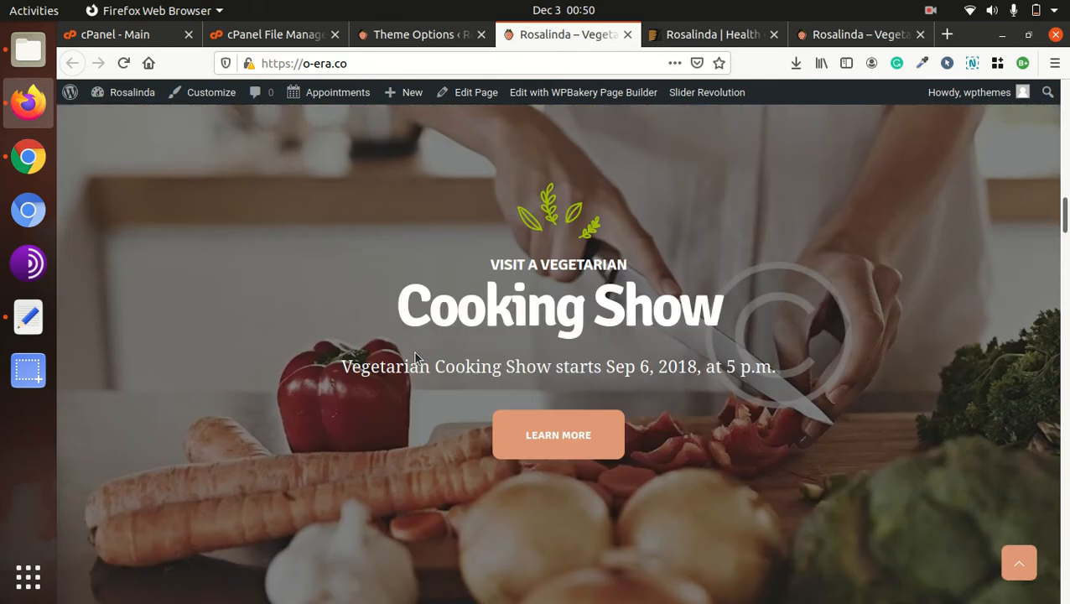
scroll(414, 352, up, 10)
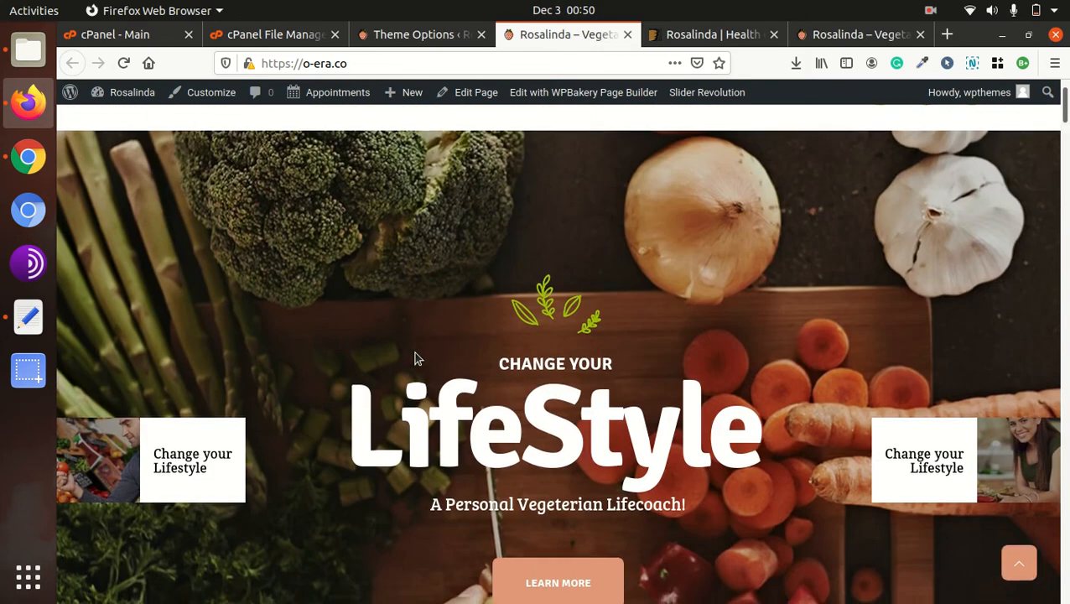
scroll(414, 358, up, 1)
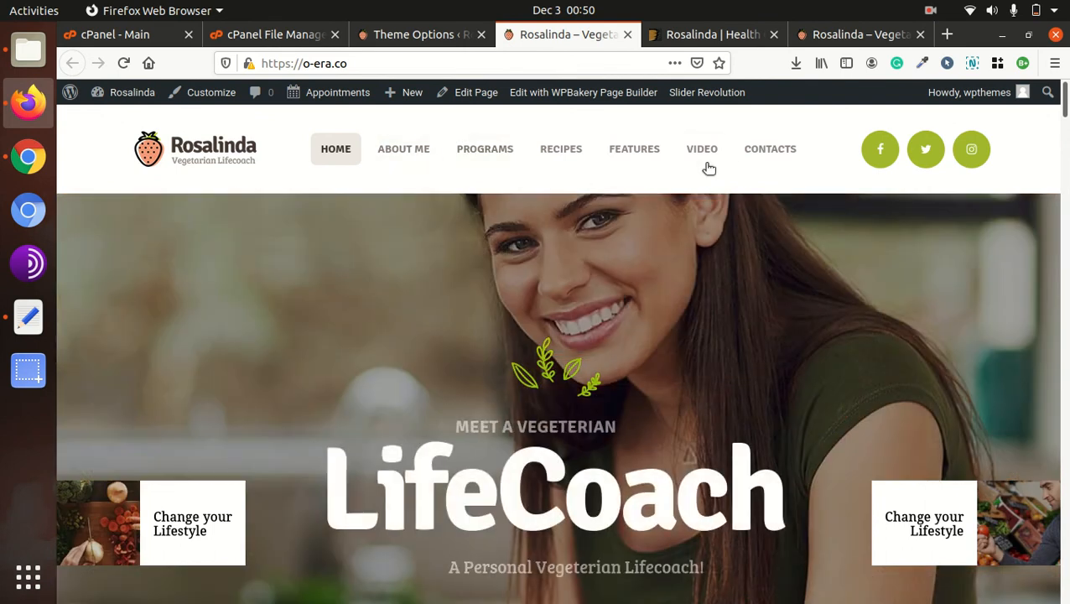
- Open the site's Contacts page and examine its contact details and Get in Touch form
click(775, 161)
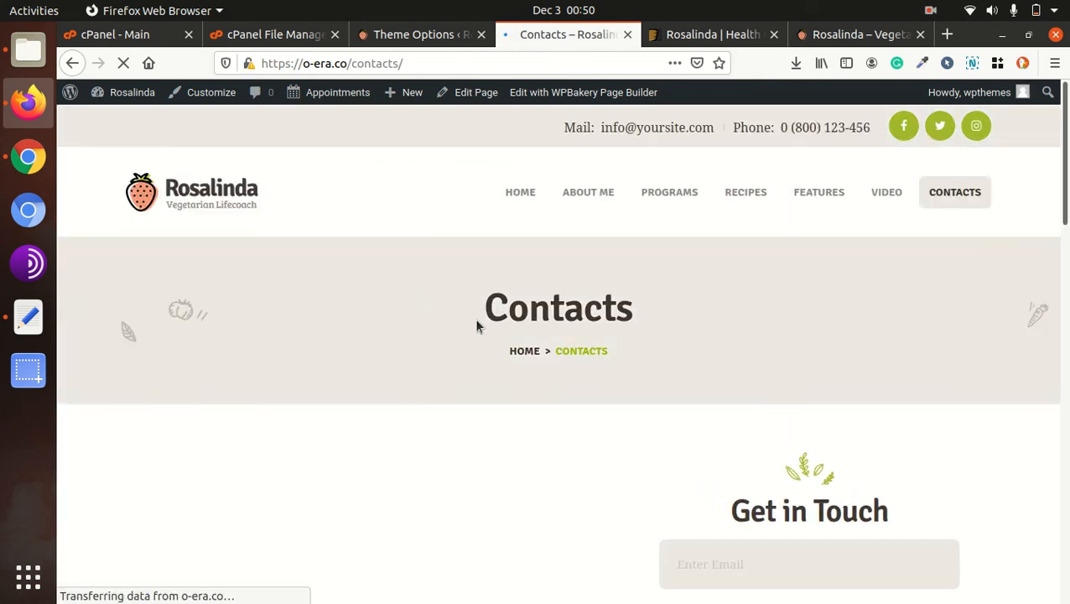
scroll(480, 327, down, 3)
scroll(616, 358, down, 5)
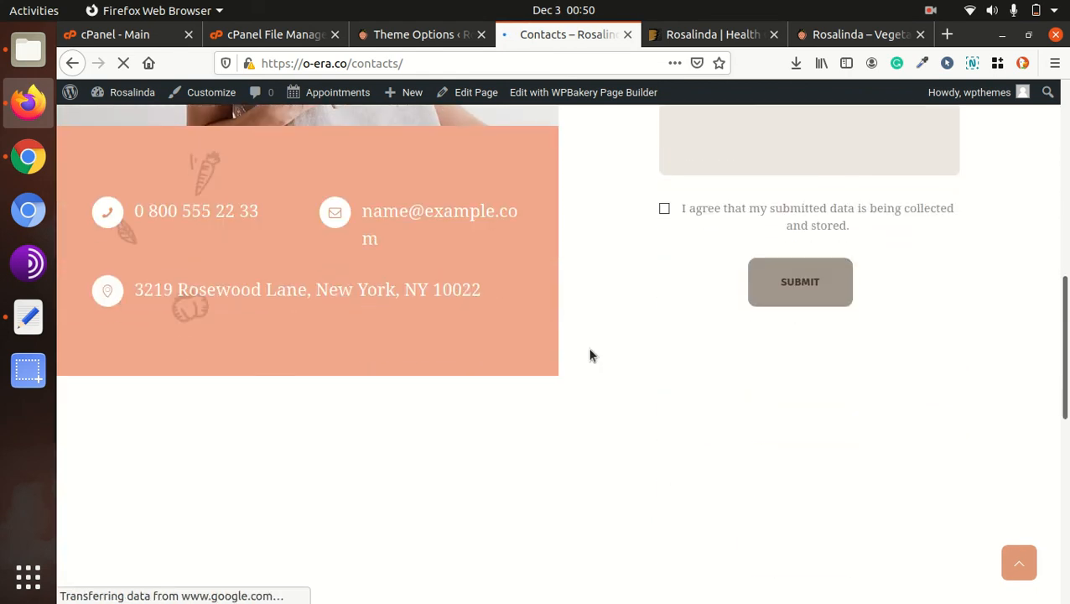
scroll(590, 353, up, 4)
scroll(583, 348, up, 3)
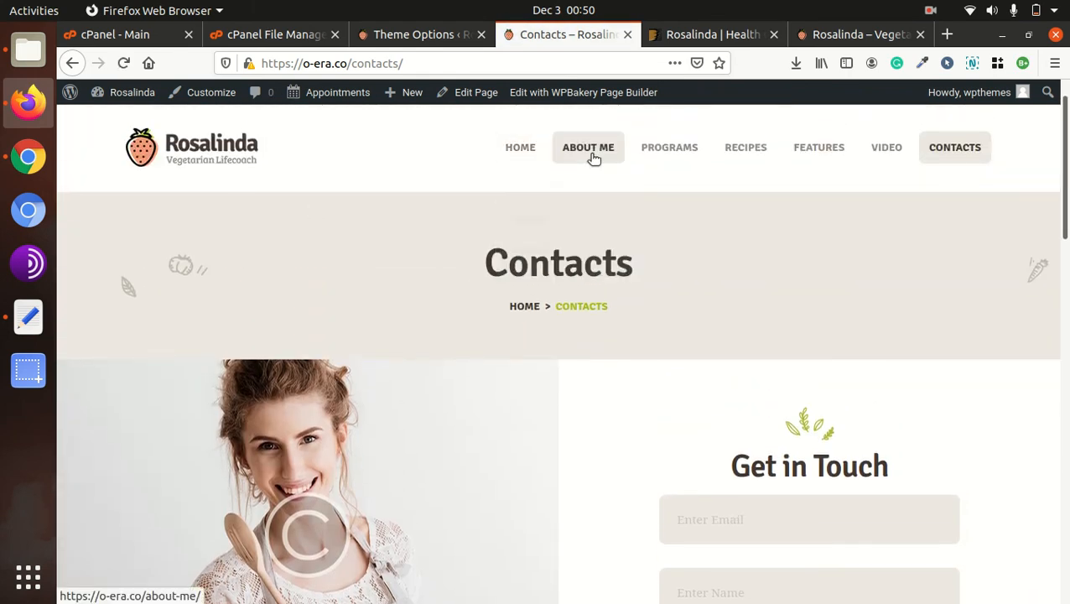
- Open the Home 2 demo page and check its header and opening slider
mouse_move(523, 158)
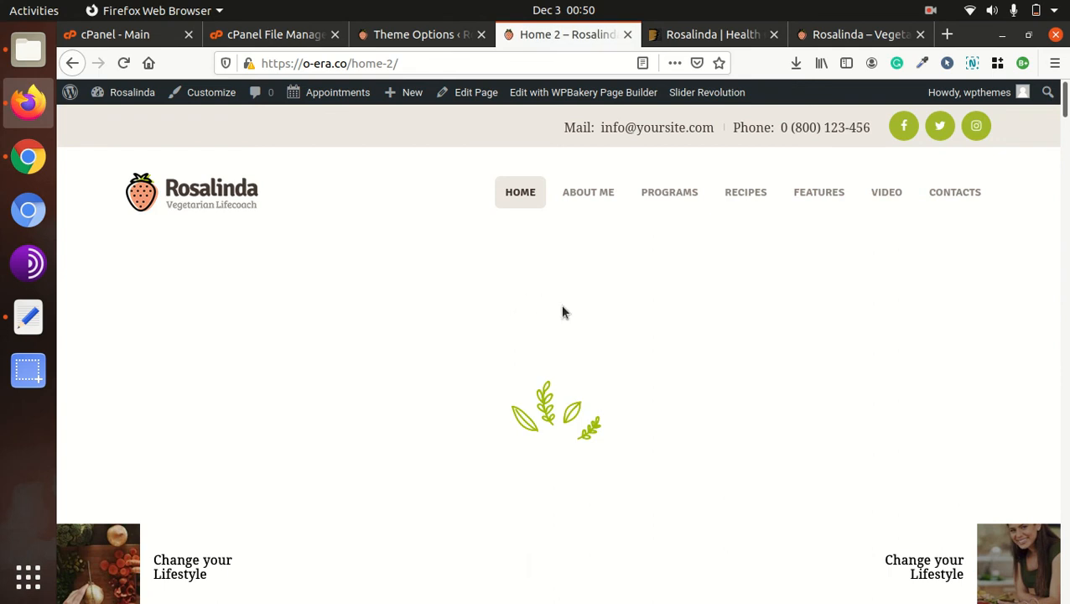
scroll(709, 357, down, 3)
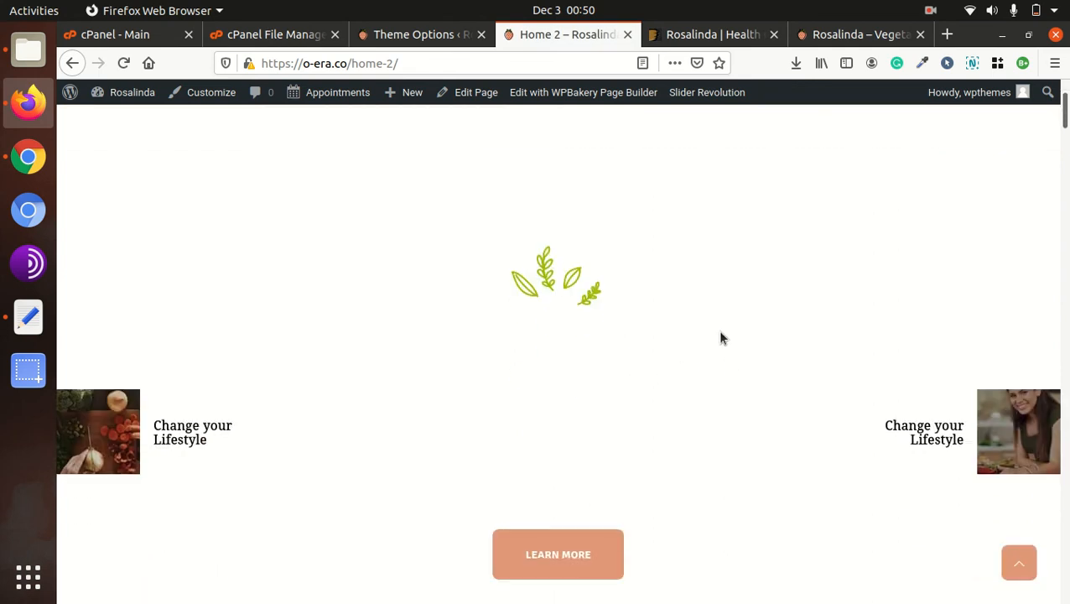
scroll(719, 336, up, 2)
scroll(720, 338, down, 5)
scroll(719, 338, down, 5)
scroll(720, 338, up, 7)
scroll(719, 338, up, 1)
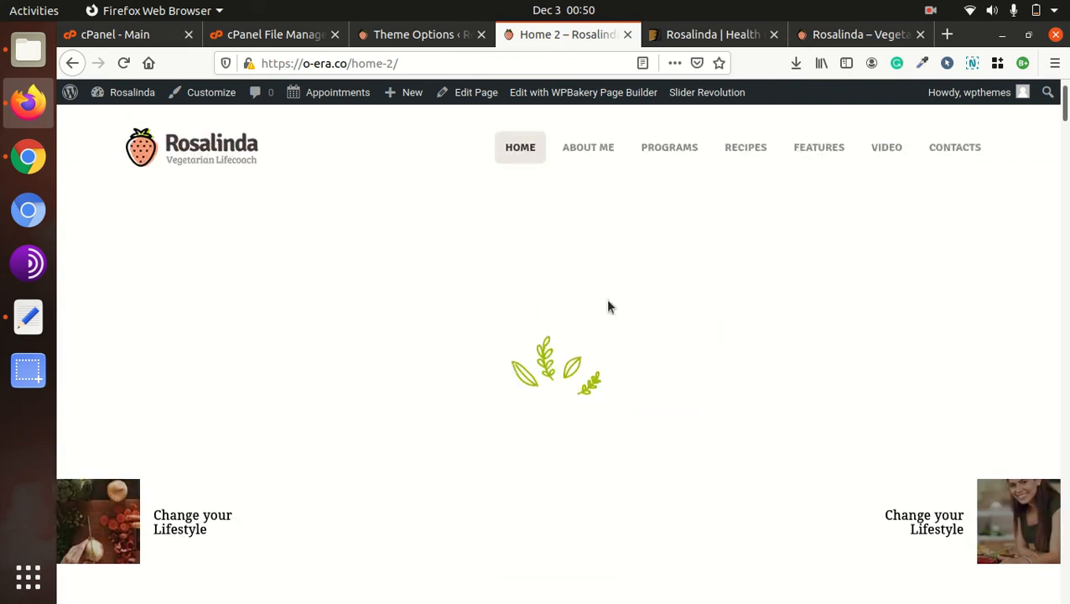
scroll(476, 290, down, 6)
scroll(426, 289, down, 3)
scroll(428, 288, up, 9)
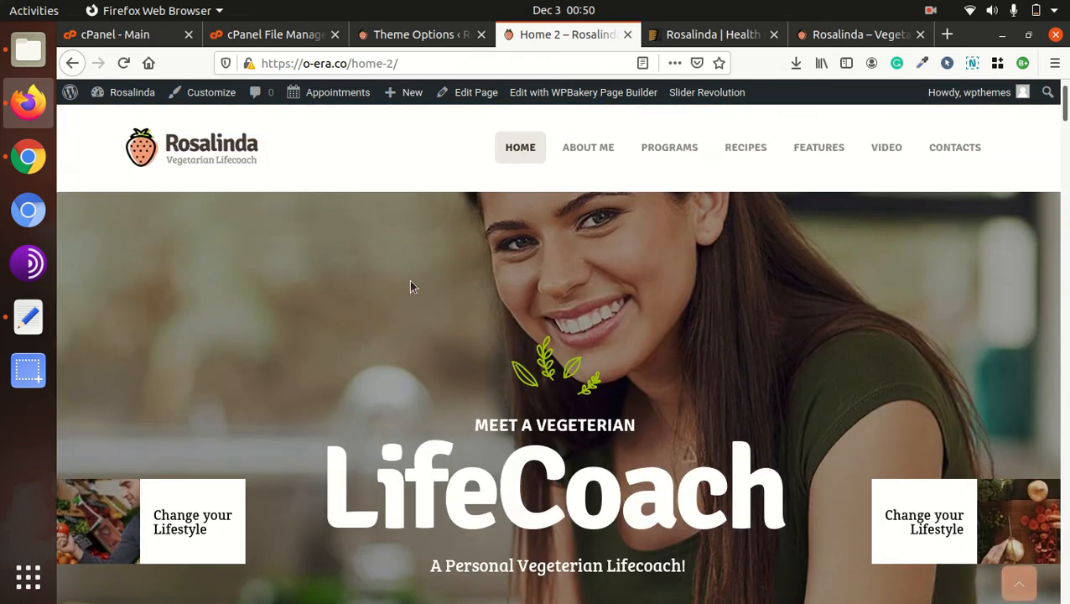
- Examine the Home 2 sections, from the feature cards, welcome text and services to the Mobile App banner, articles and testimonials
scroll(436, 235, down, 4)
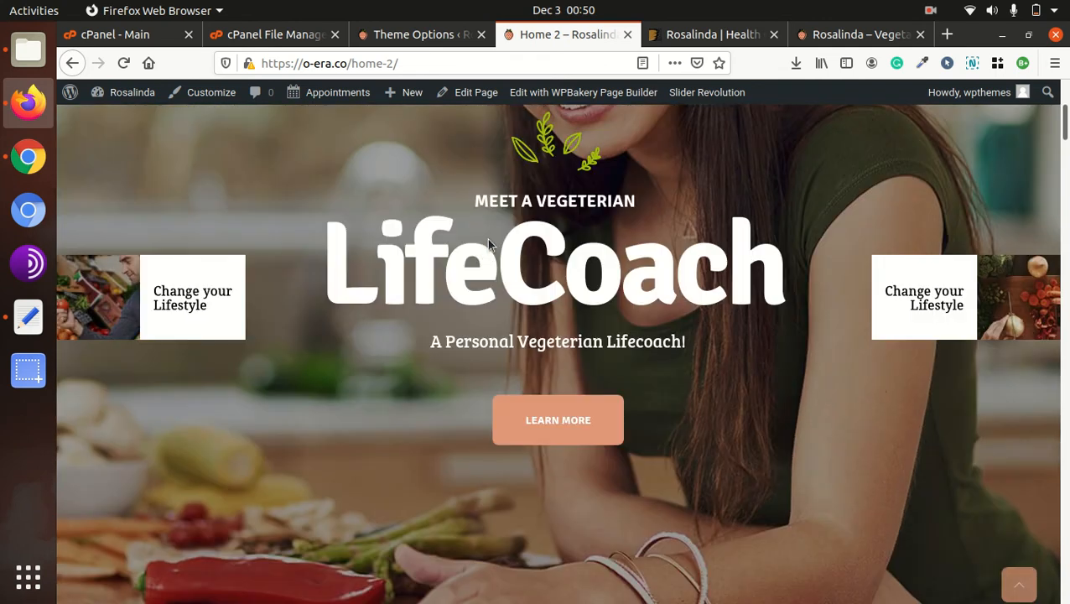
scroll(528, 270, down, 7)
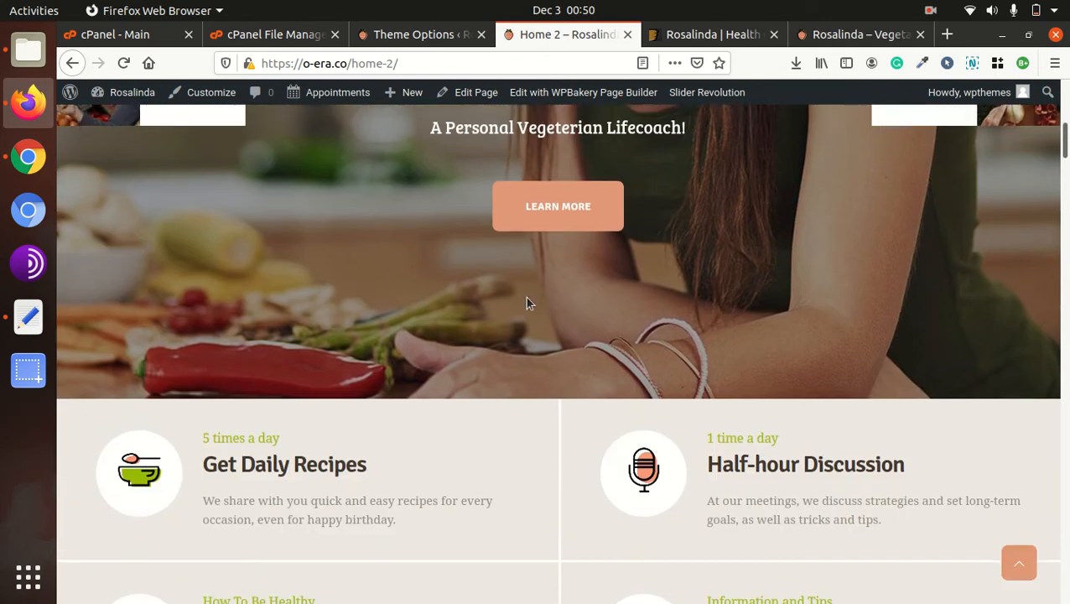
scroll(833, 300, down, 12)
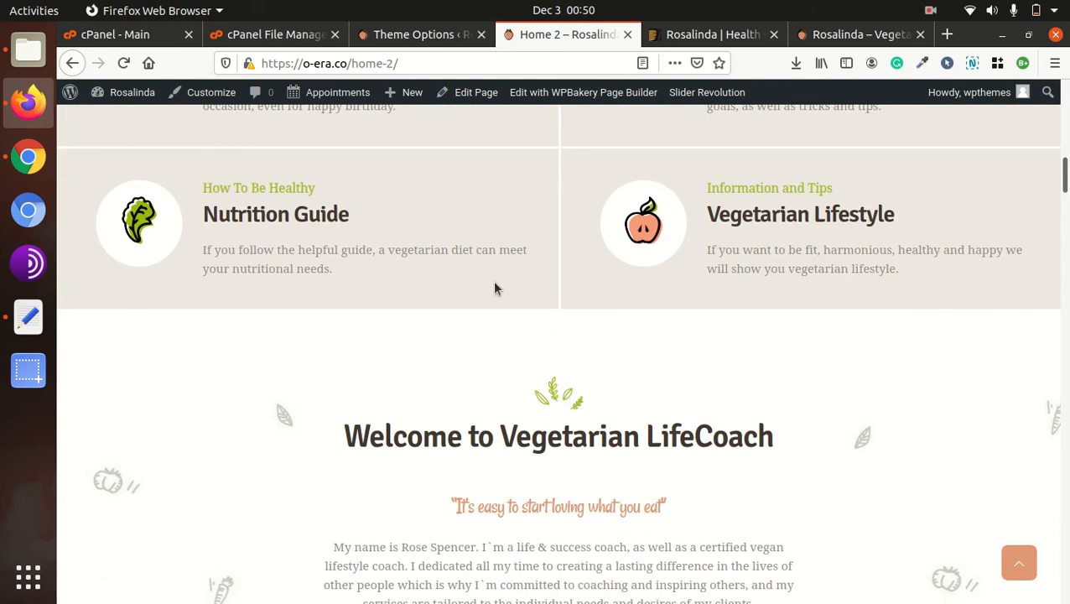
scroll(438, 274, down, 8)
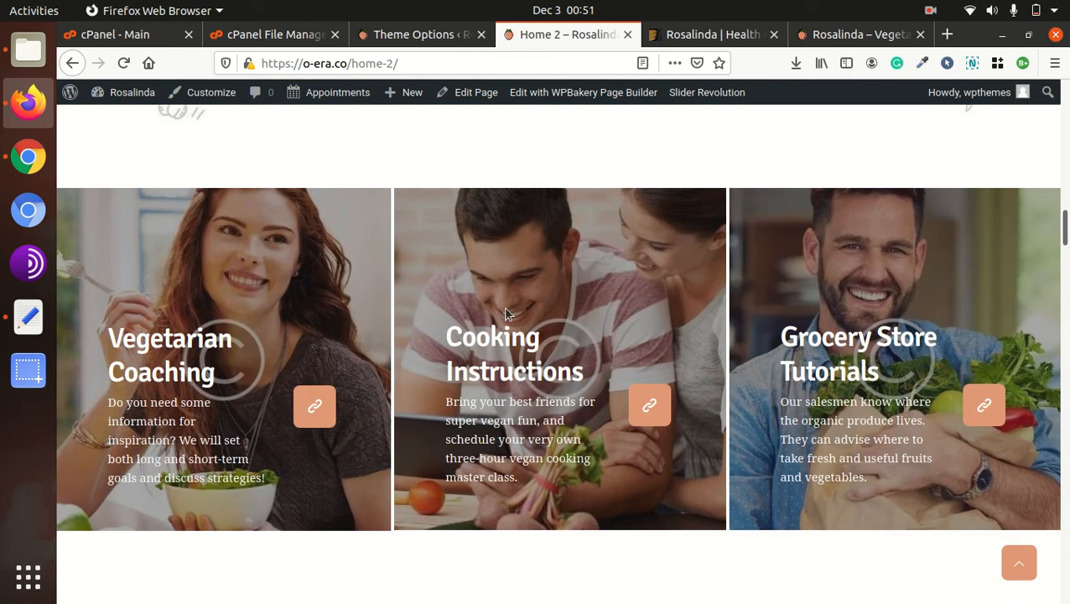
scroll(581, 284, down, 11)
scroll(562, 279, down, 13)
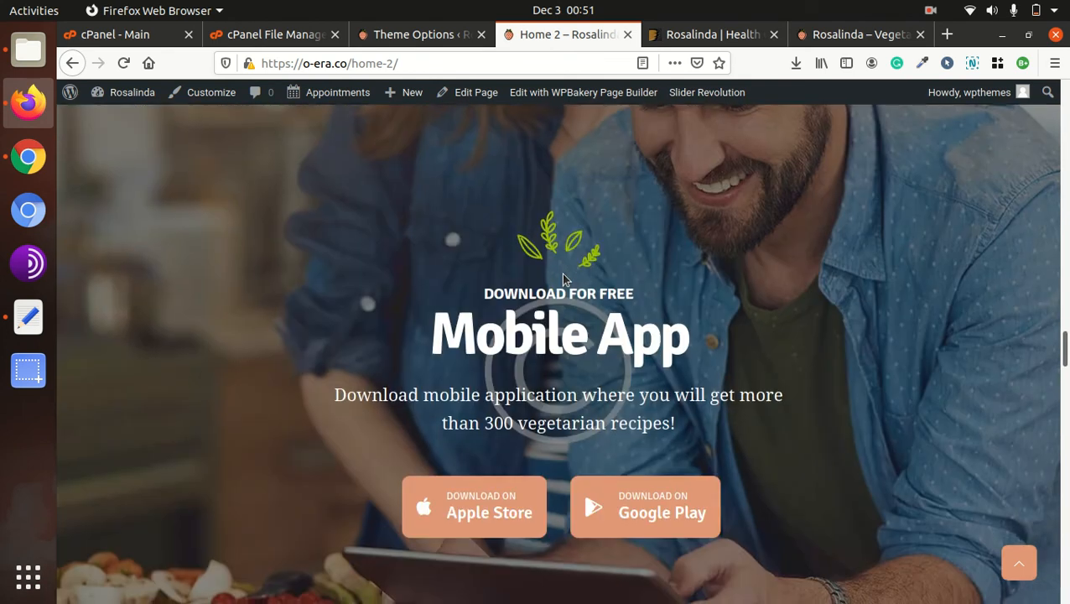
scroll(561, 276, down, 11)
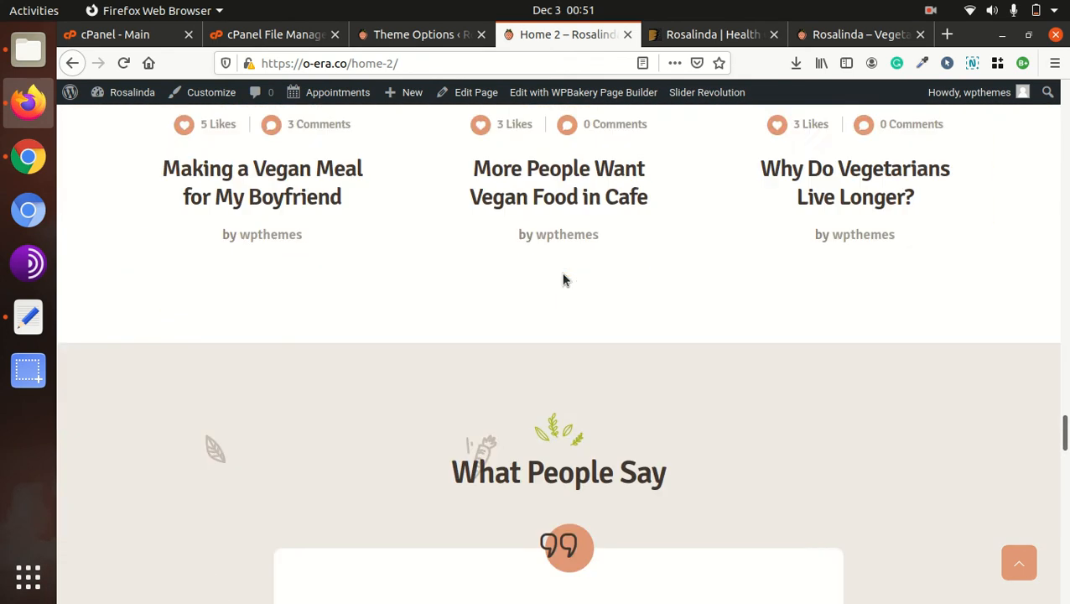
scroll(551, 320, up, 4)
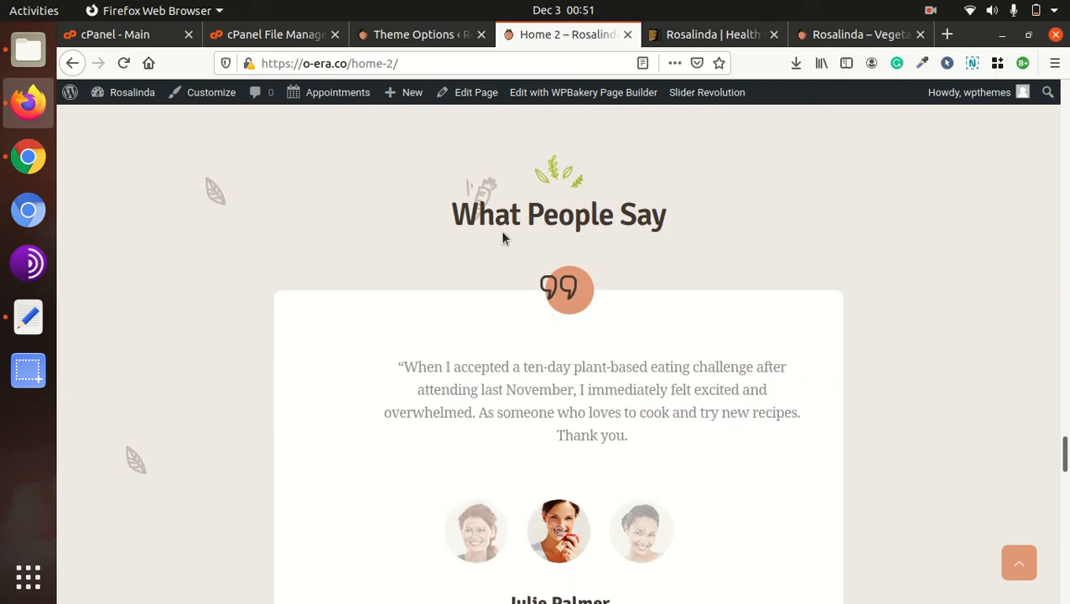
- Look back over the Home 2 workshop and recipe sections and recheck the rotating slides beneath its header
mouse_move(347, 98)
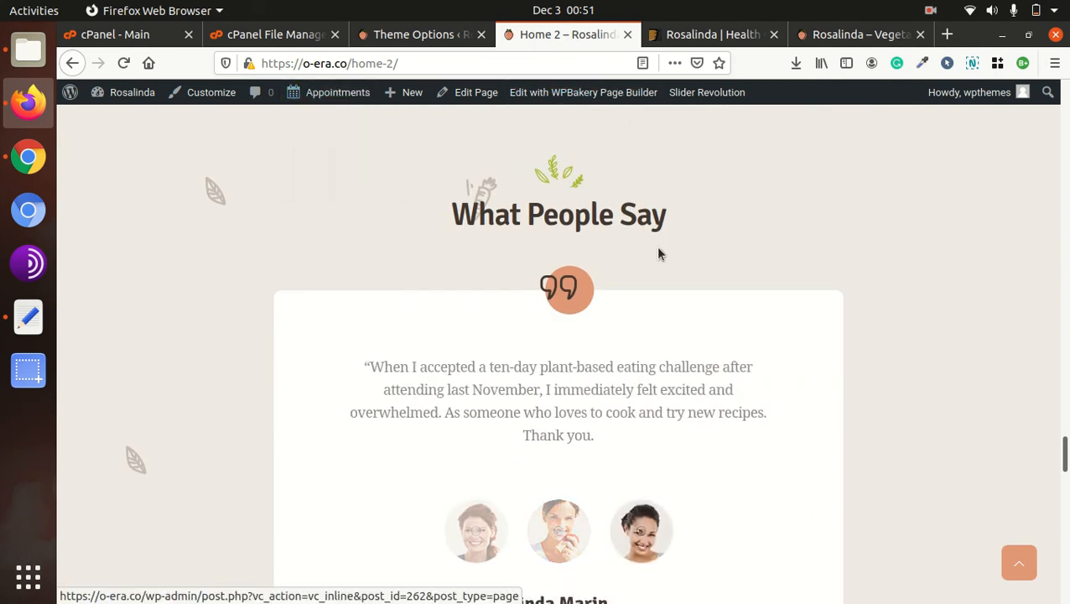
scroll(695, 220, up, 16)
scroll(696, 220, up, 20)
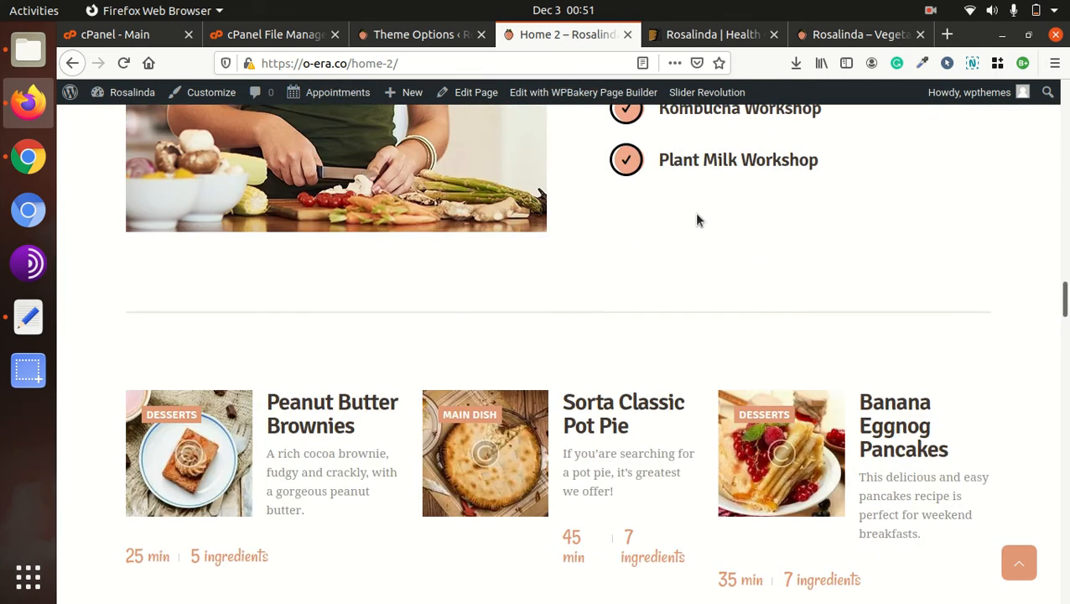
scroll(696, 219, up, 10)
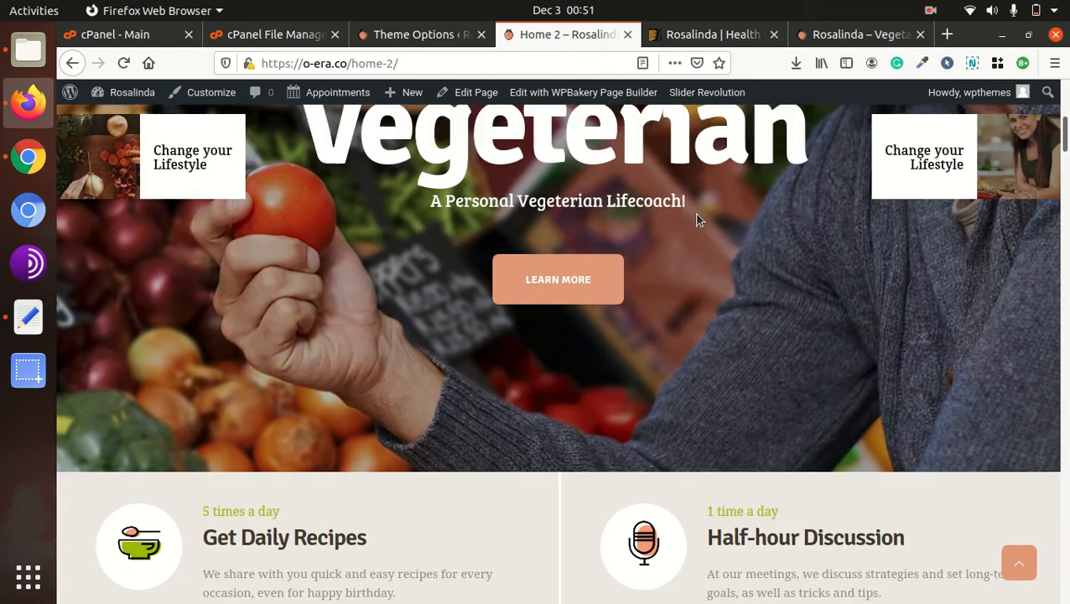
scroll(656, 394, down, 3)
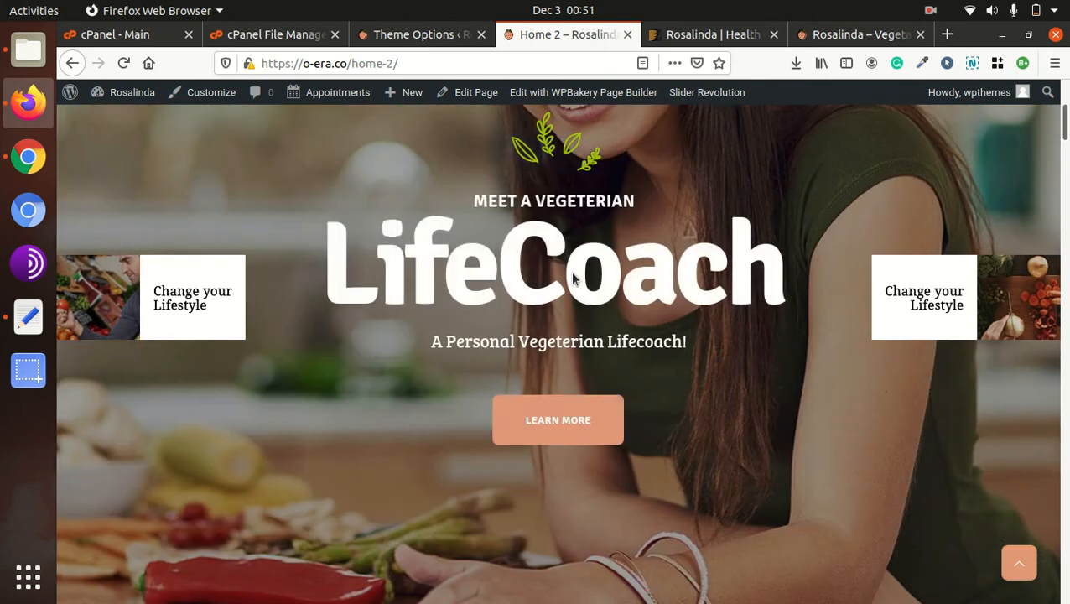
scroll(572, 279, up, 5)
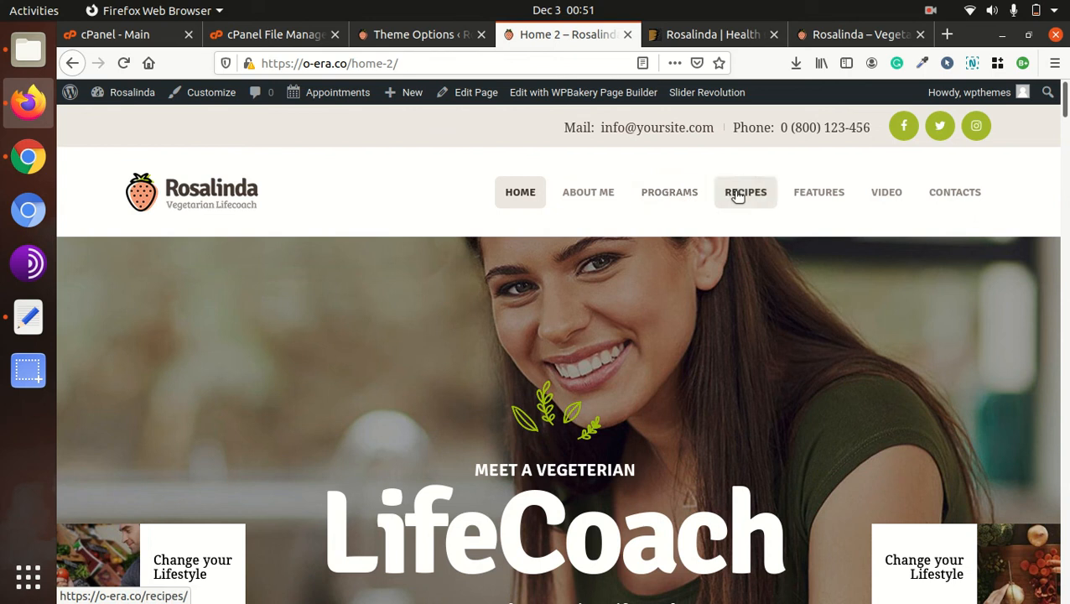
- Open the site's Programs page and examine its Health Coaching Programs intro, sign-up form, and 2 Week and 4 Week coaching program sections
mouse_move(807, 194)
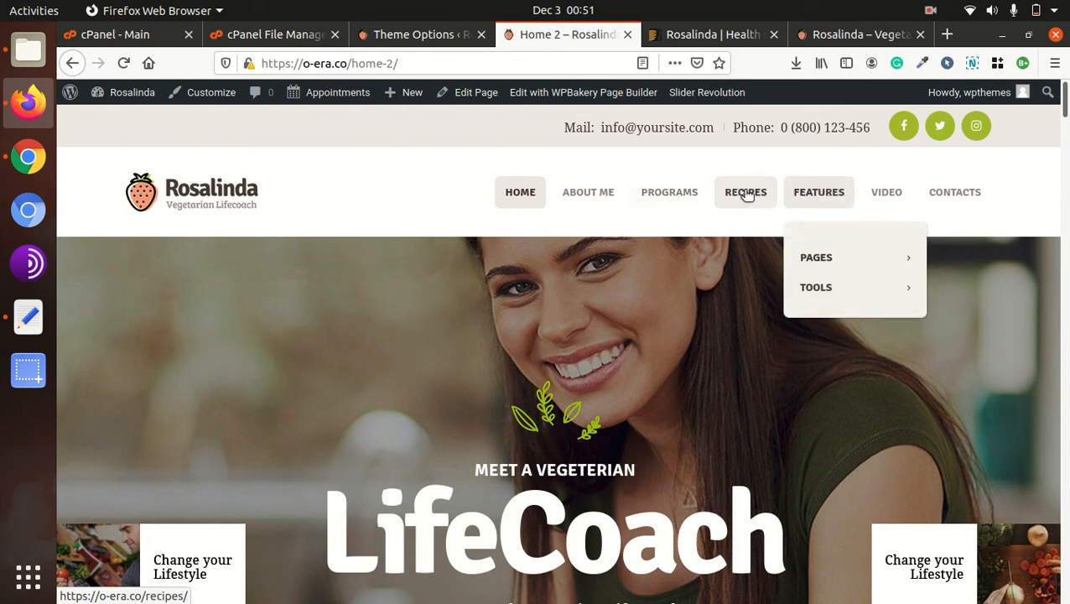
click(688, 195)
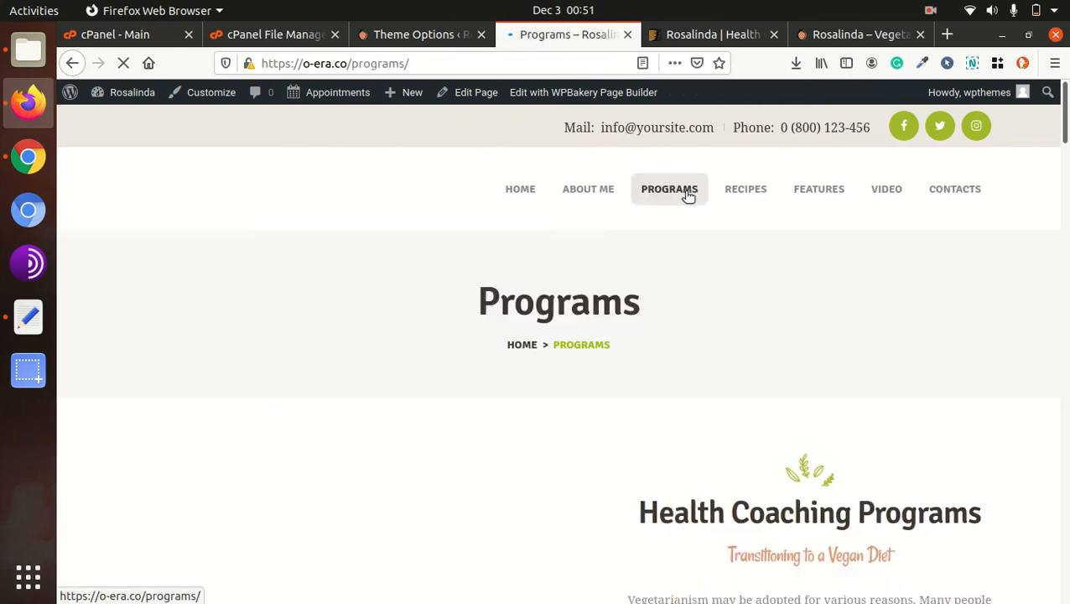
scroll(643, 228, down, 2)
scroll(640, 230, down, 2)
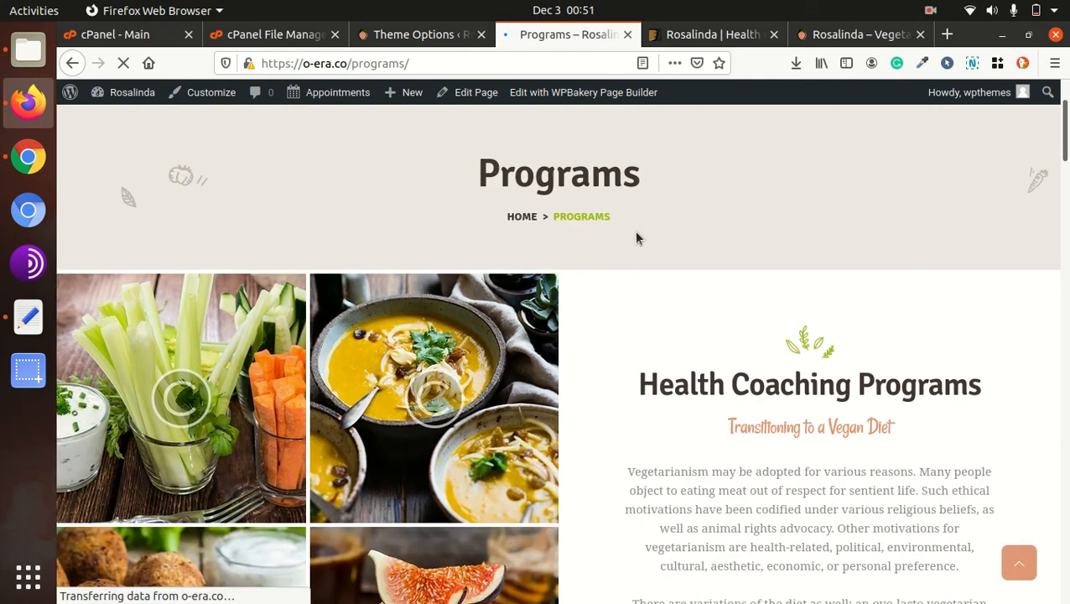
scroll(634, 236, down, 4)
scroll(636, 243, down, 20)
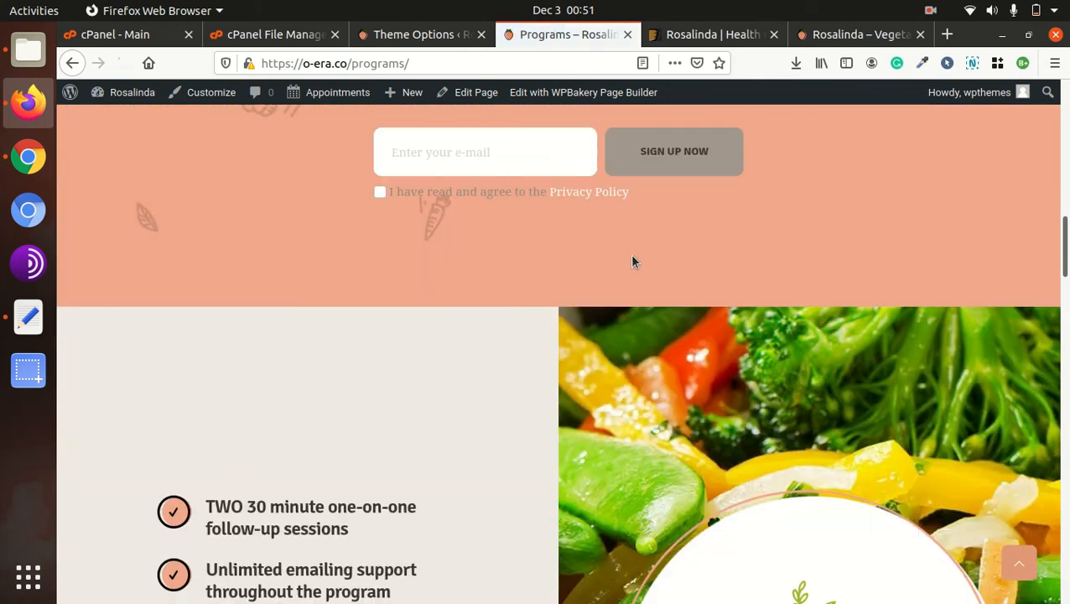
scroll(633, 261, down, 20)
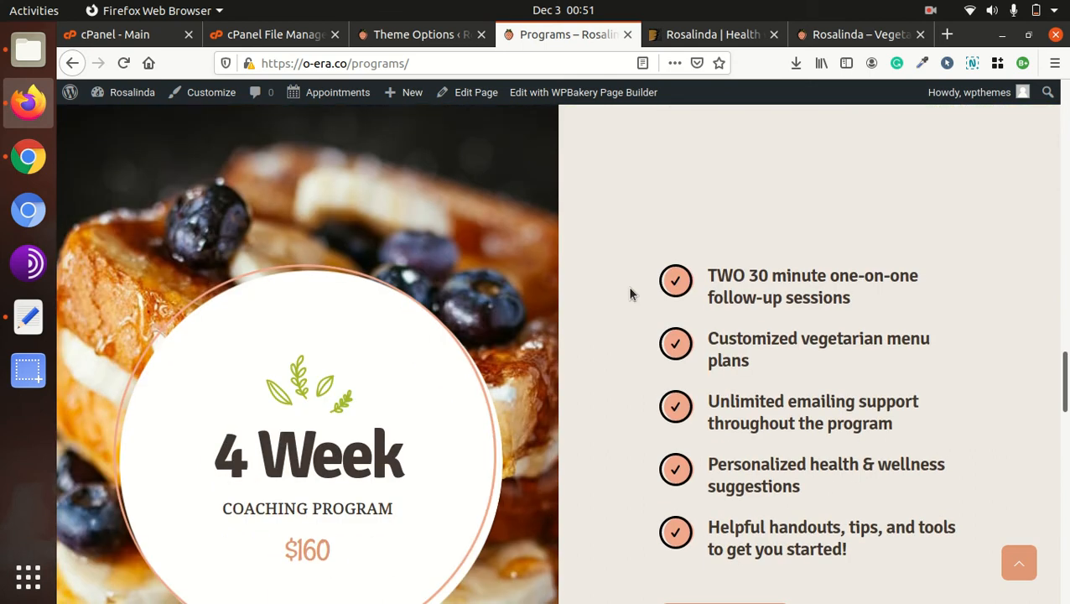
scroll(634, 285, down, 20)
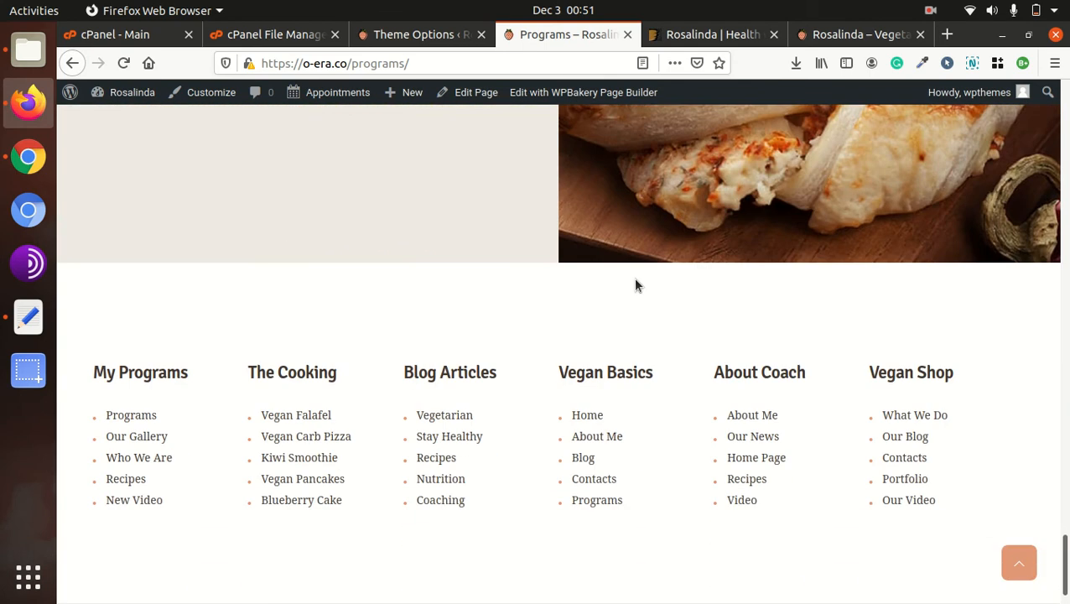
scroll(635, 285, up, 20)
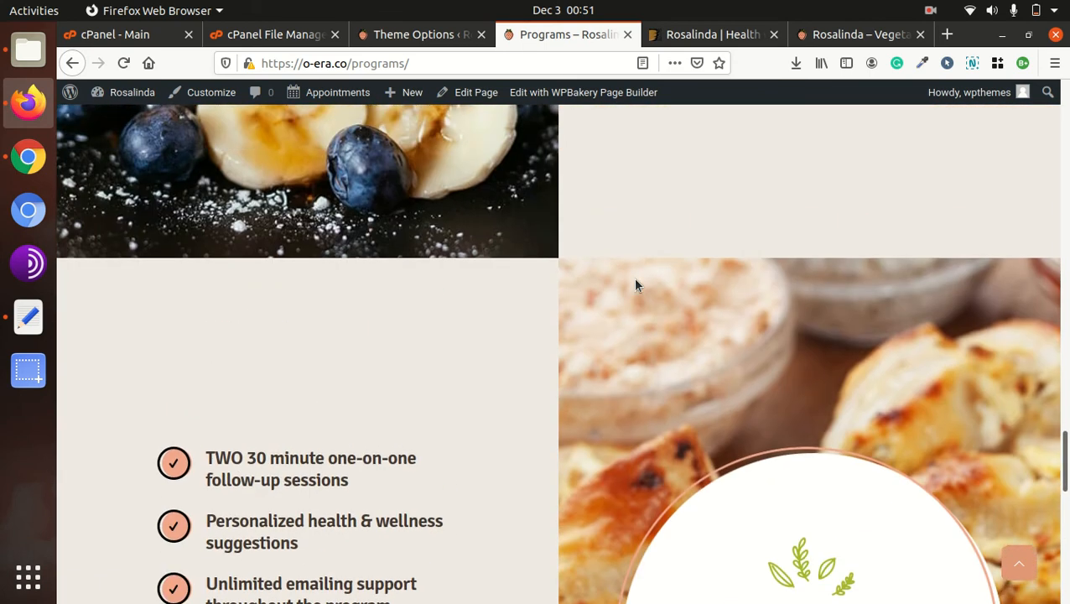
scroll(634, 286, up, 20)
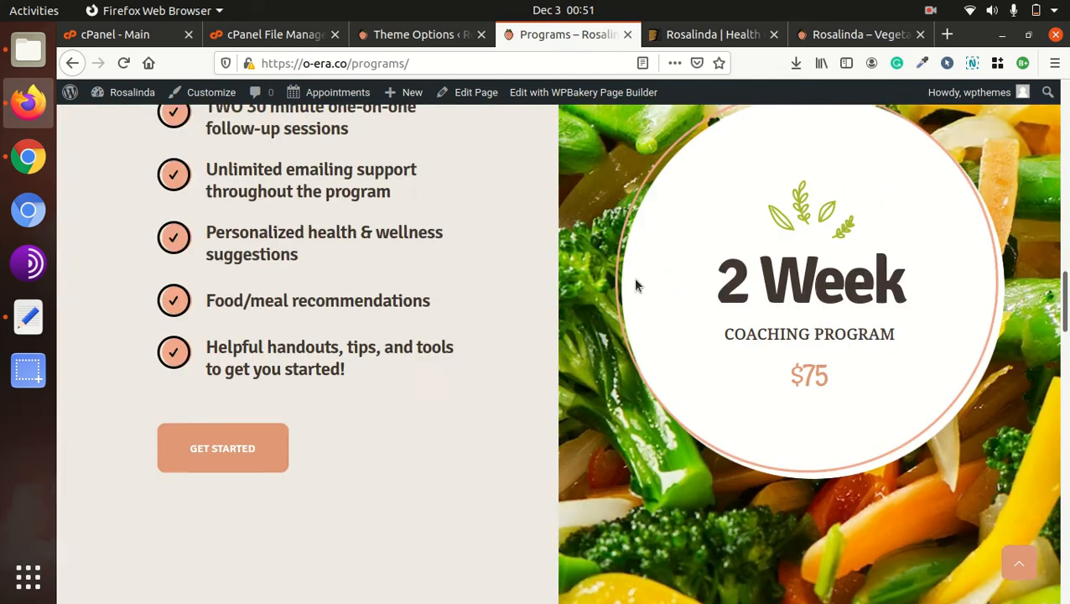
scroll(635, 286, up, 20)
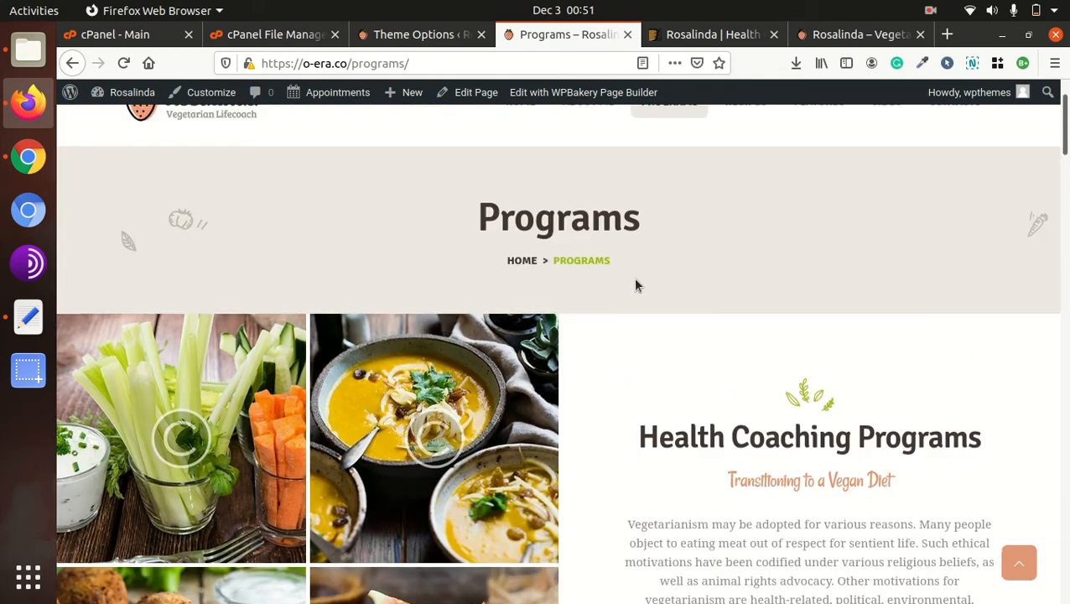
- Open the Recipes page and look through its vegan recipe cards, from Vegan Protein Brownies to Lemon Blueberry Cake
scroll(634, 286, up, 2)
click(756, 194)
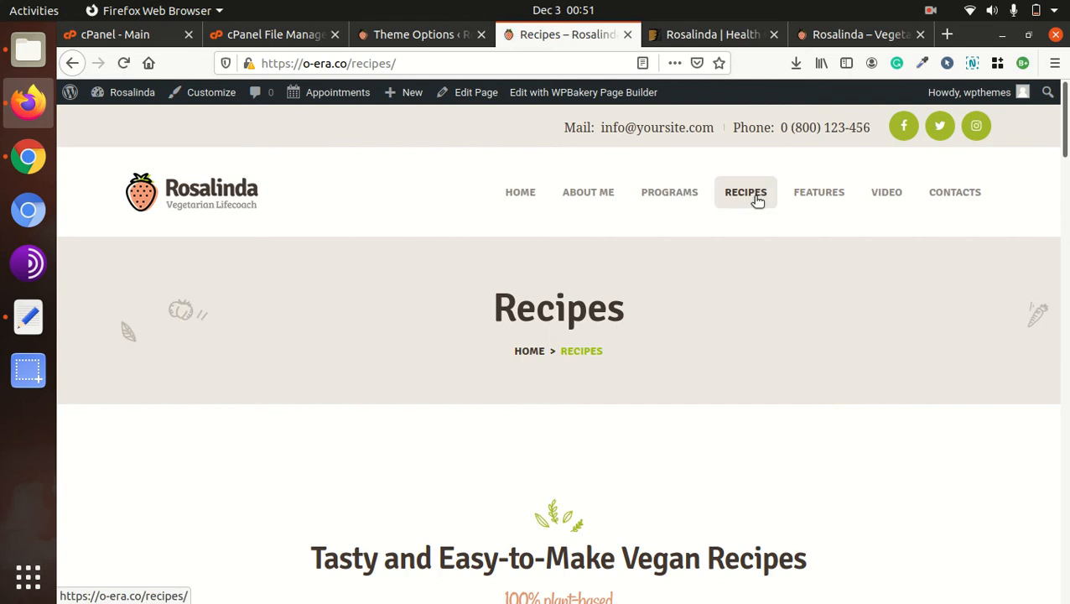
scroll(613, 216, down, 5)
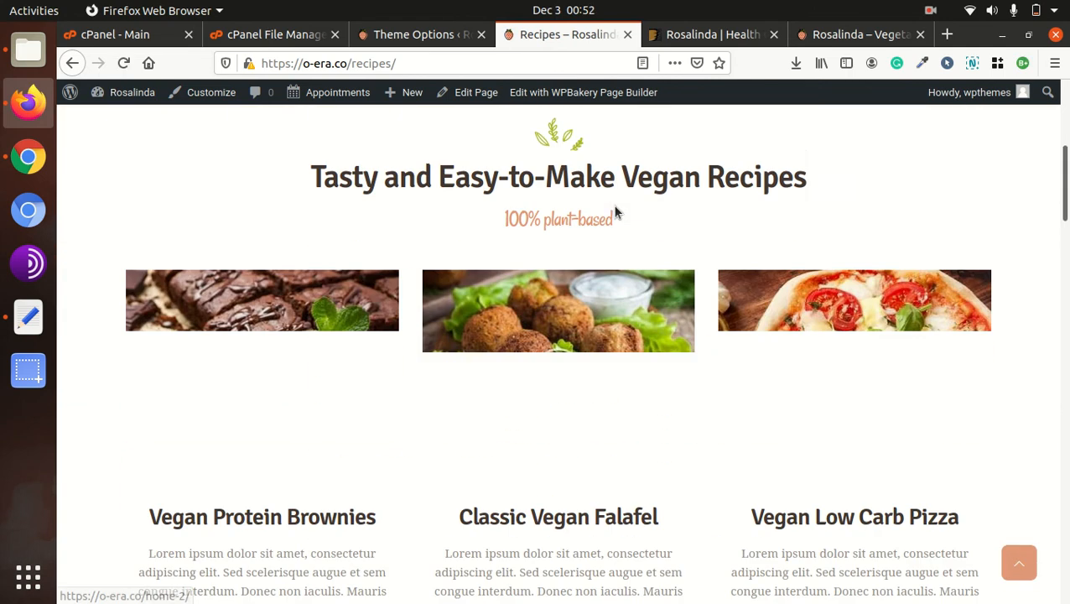
scroll(615, 211, down, 9)
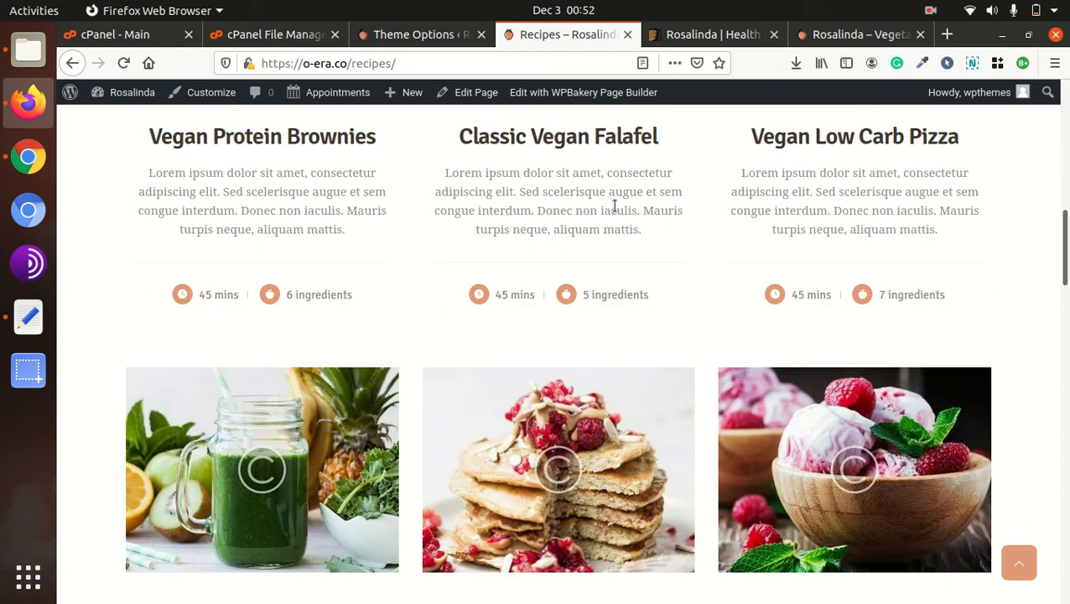
scroll(615, 211, down, 5)
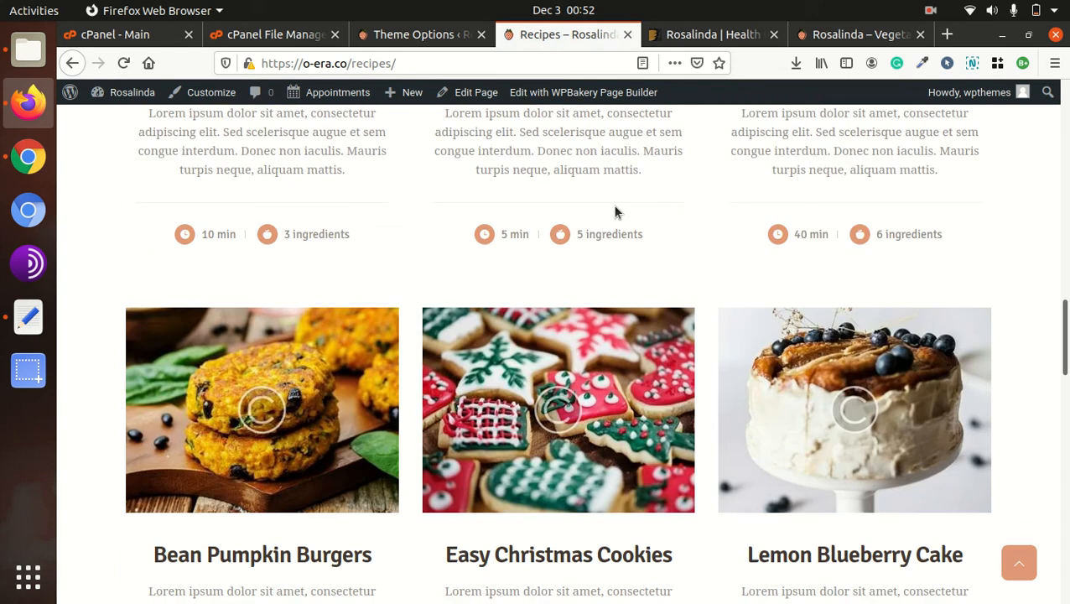
- Return to the WordPress Theme Options page and look over the Appearance and Appointments options in the admin navigation
click(434, 37)
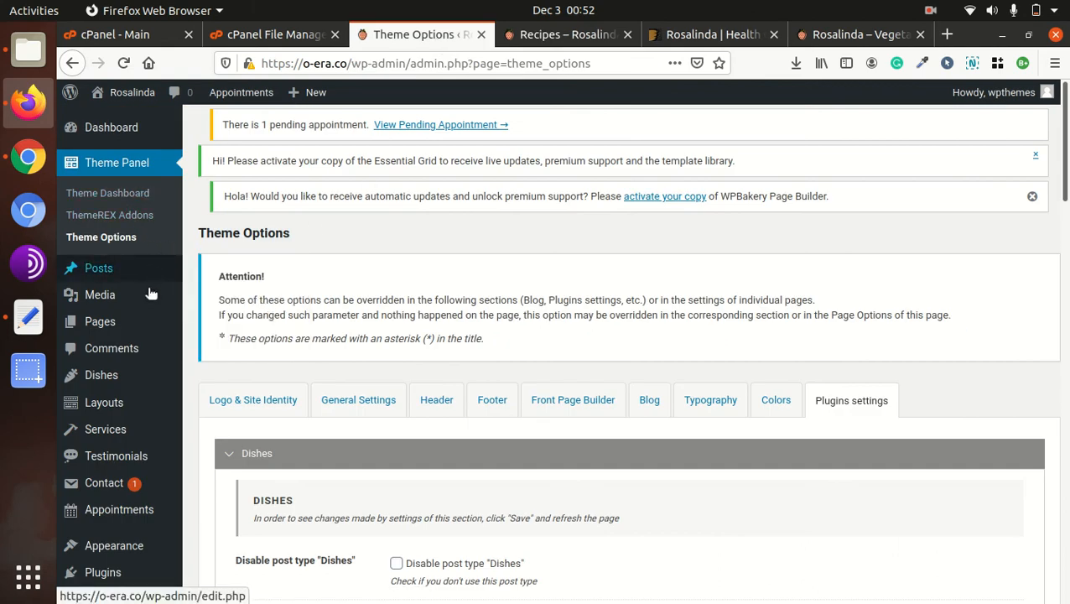
mouse_move(114, 466)
scroll(226, 457, down, 3)
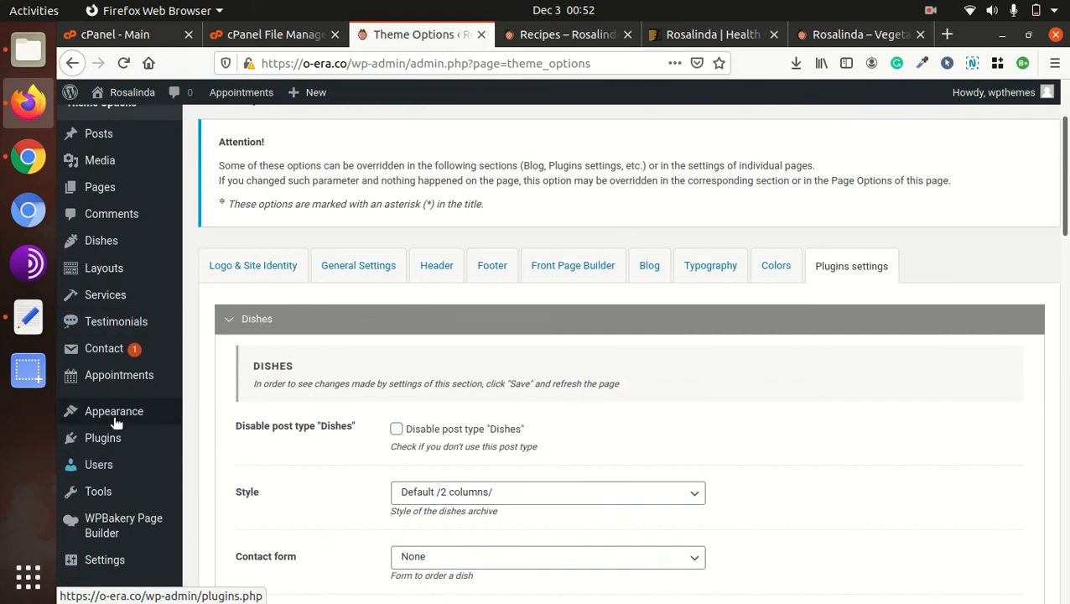
mouse_move(115, 412)
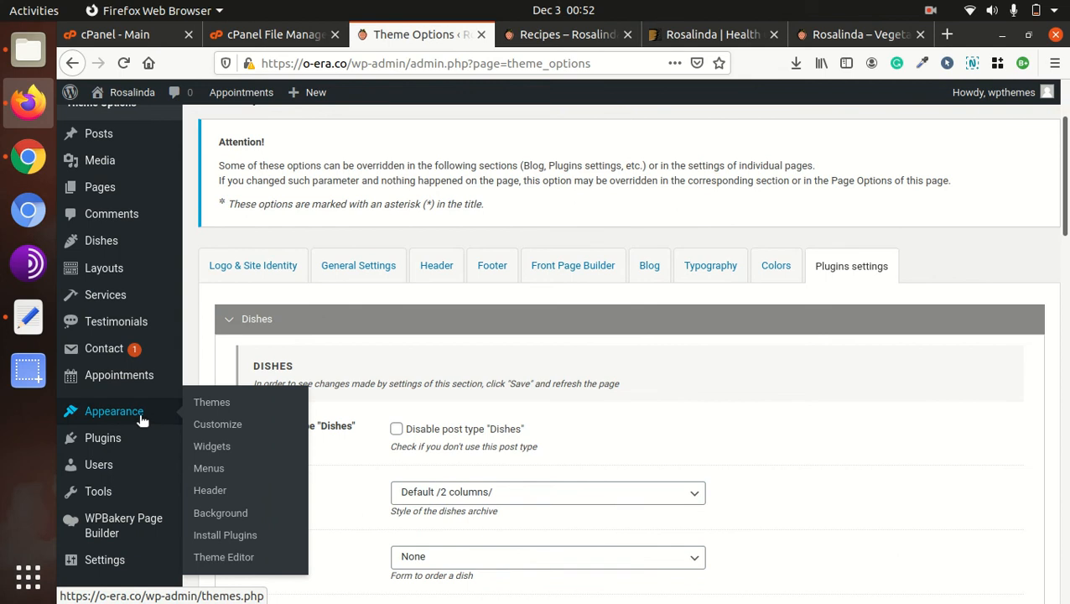
mouse_move(132, 384)
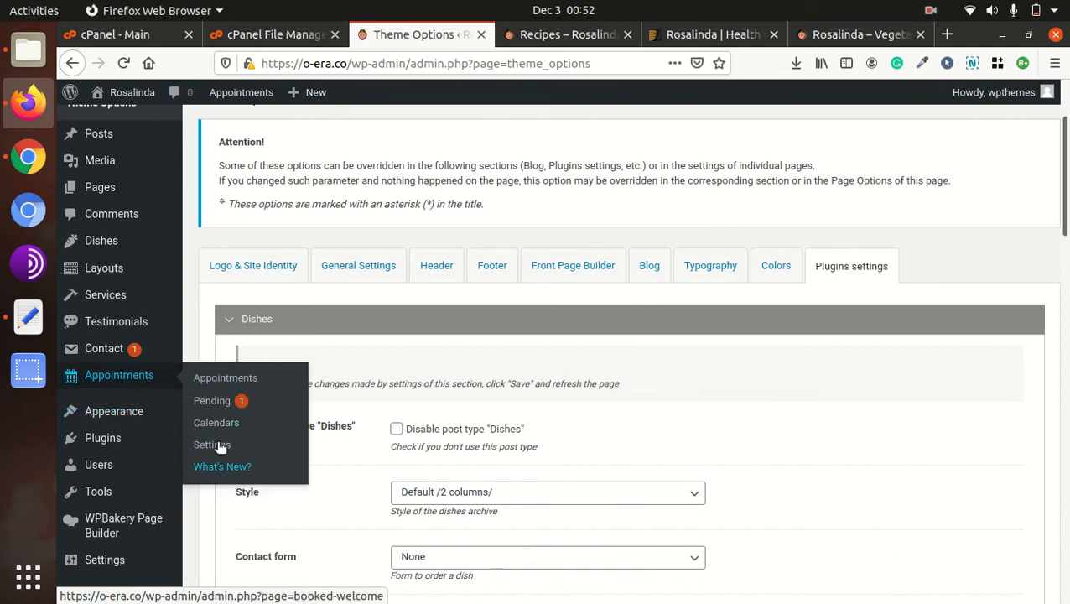
scroll(699, 322, up, 3)
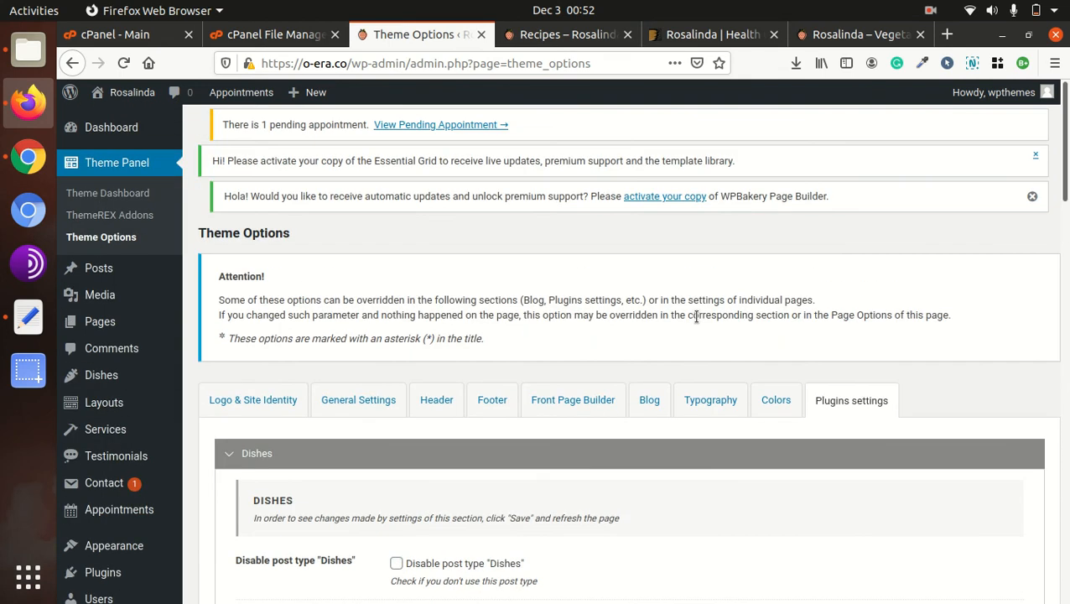
- Go back to the Recipes page on the live site and open the site's home page from its header
click(562, 35)
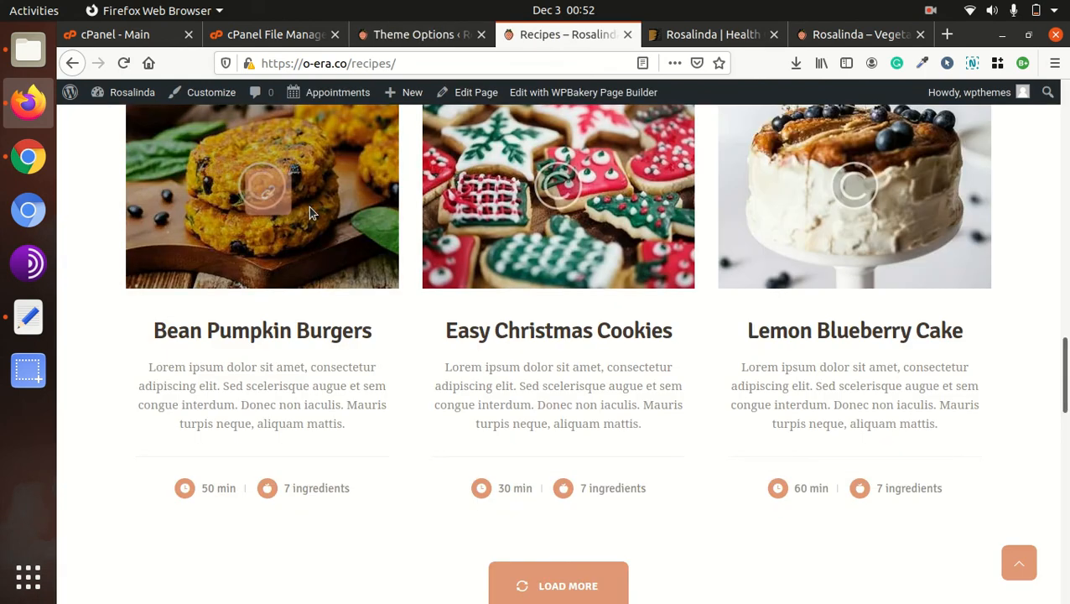
scroll(307, 207, up, 5)
scroll(307, 205, up, 10)
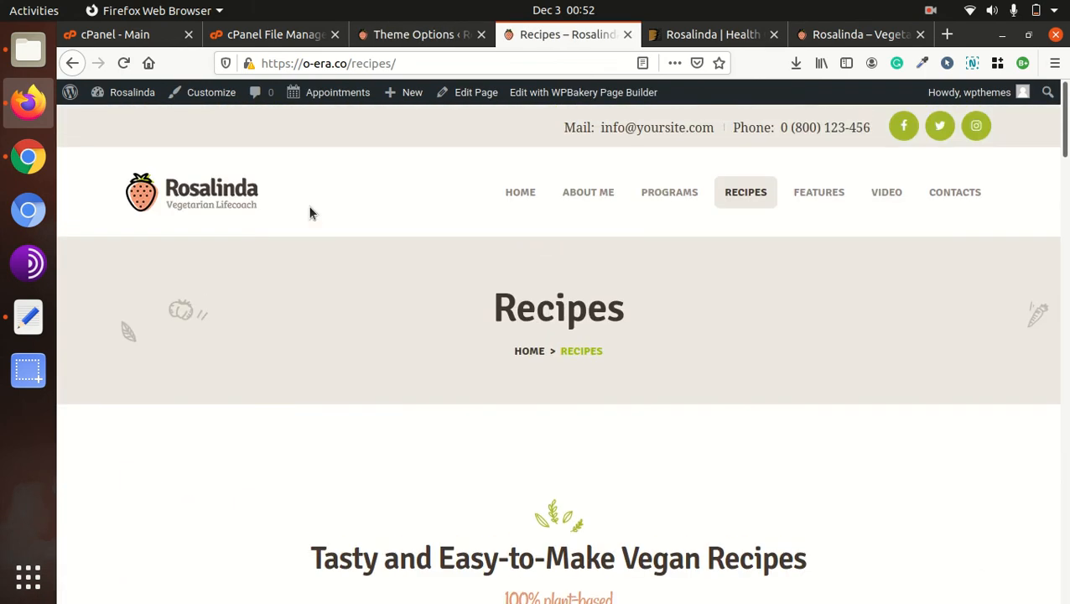
click(224, 193)
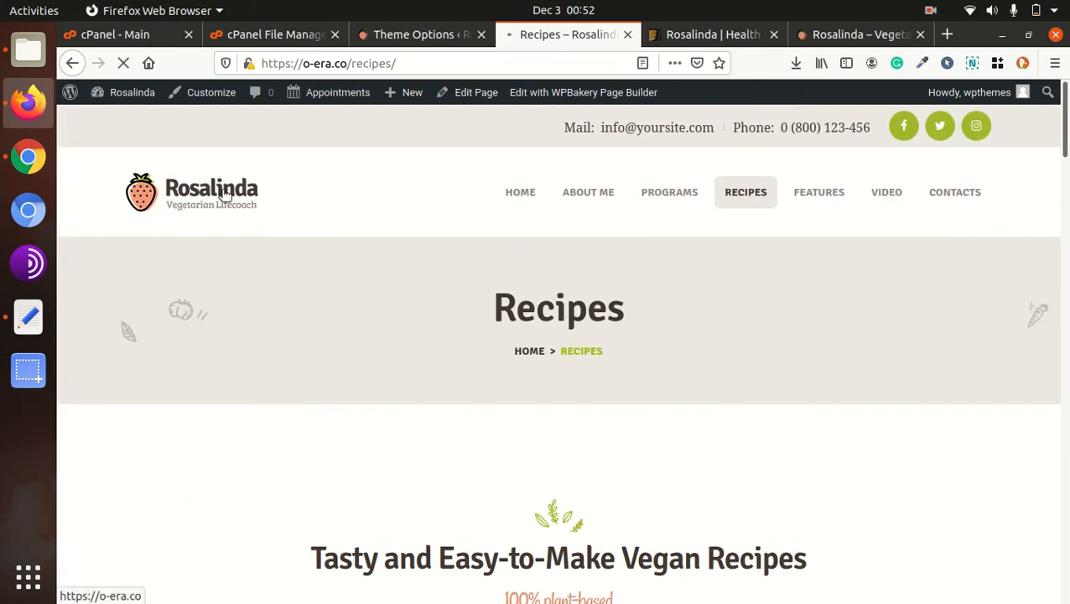